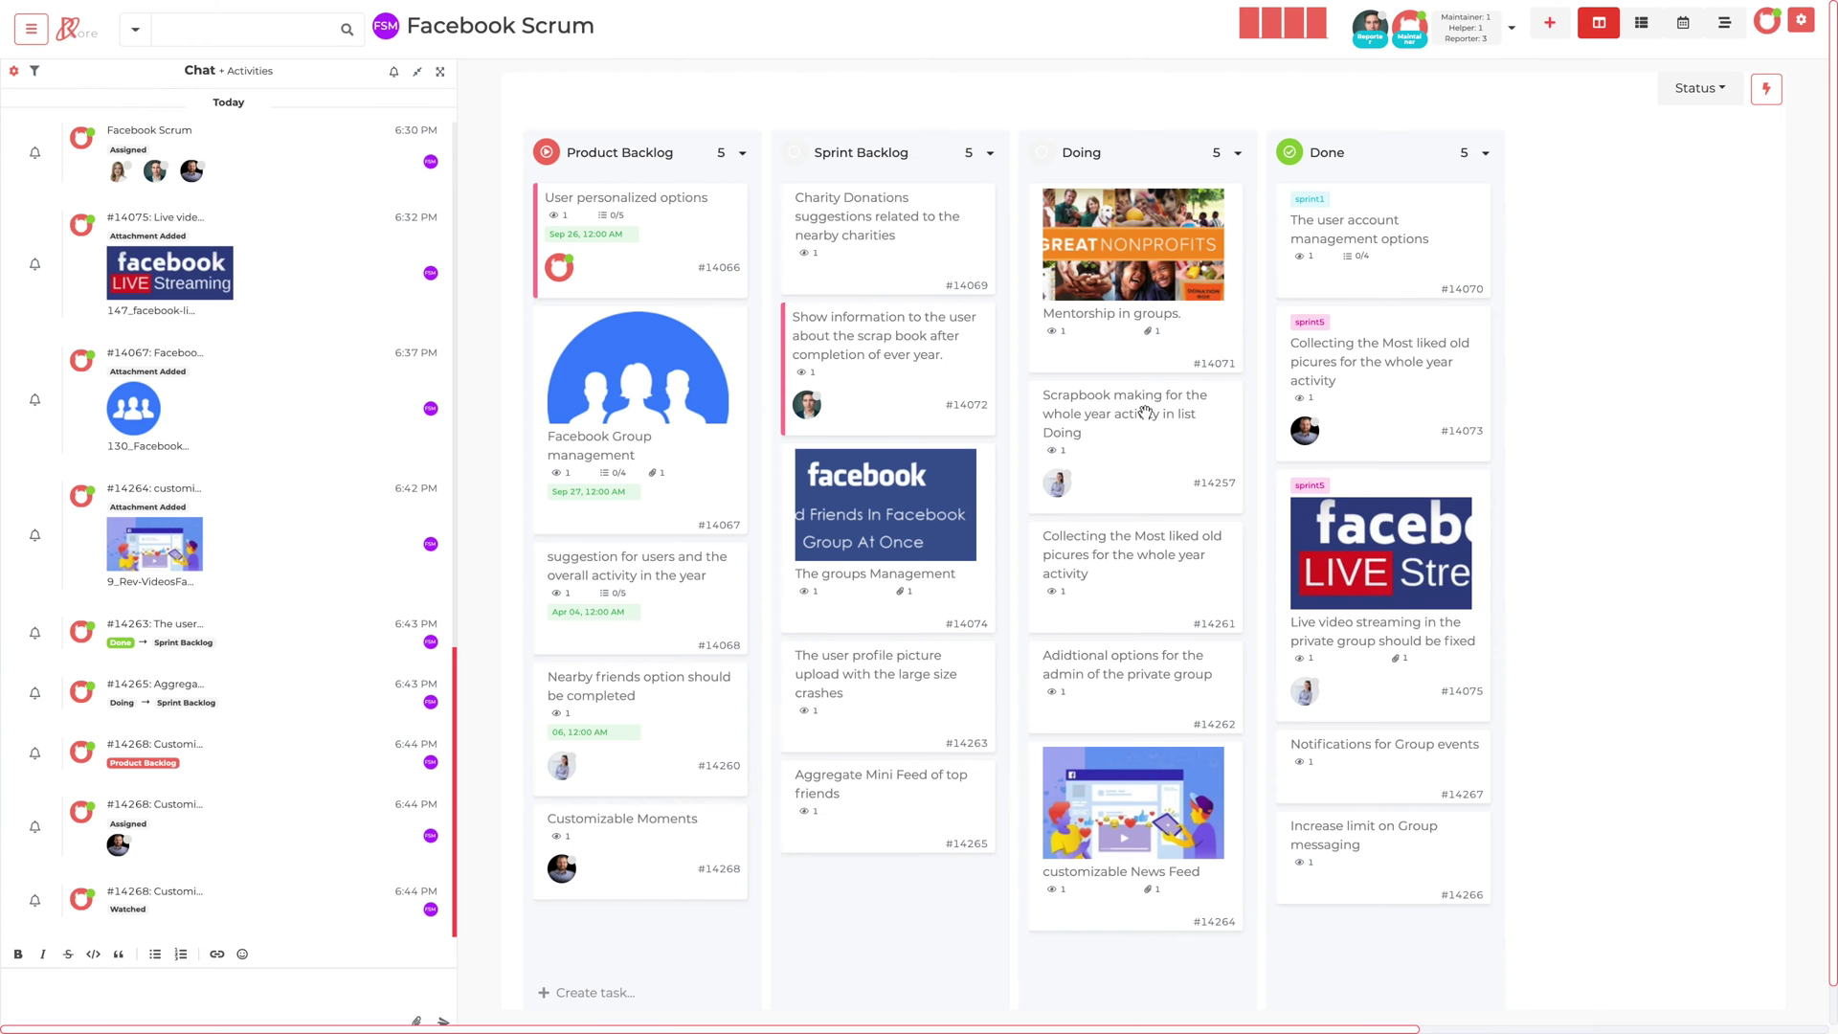
Drag the Scrapbook making card from Doing toward Sprint Backlog, then over Done
{"action": "left_click_drag", "start_coordinate": [1125, 536], "coordinate": [1169, 469]}
{"action": "left_click_drag", "start_coordinate": [1179, 460], "coordinate": [1139, 414]}
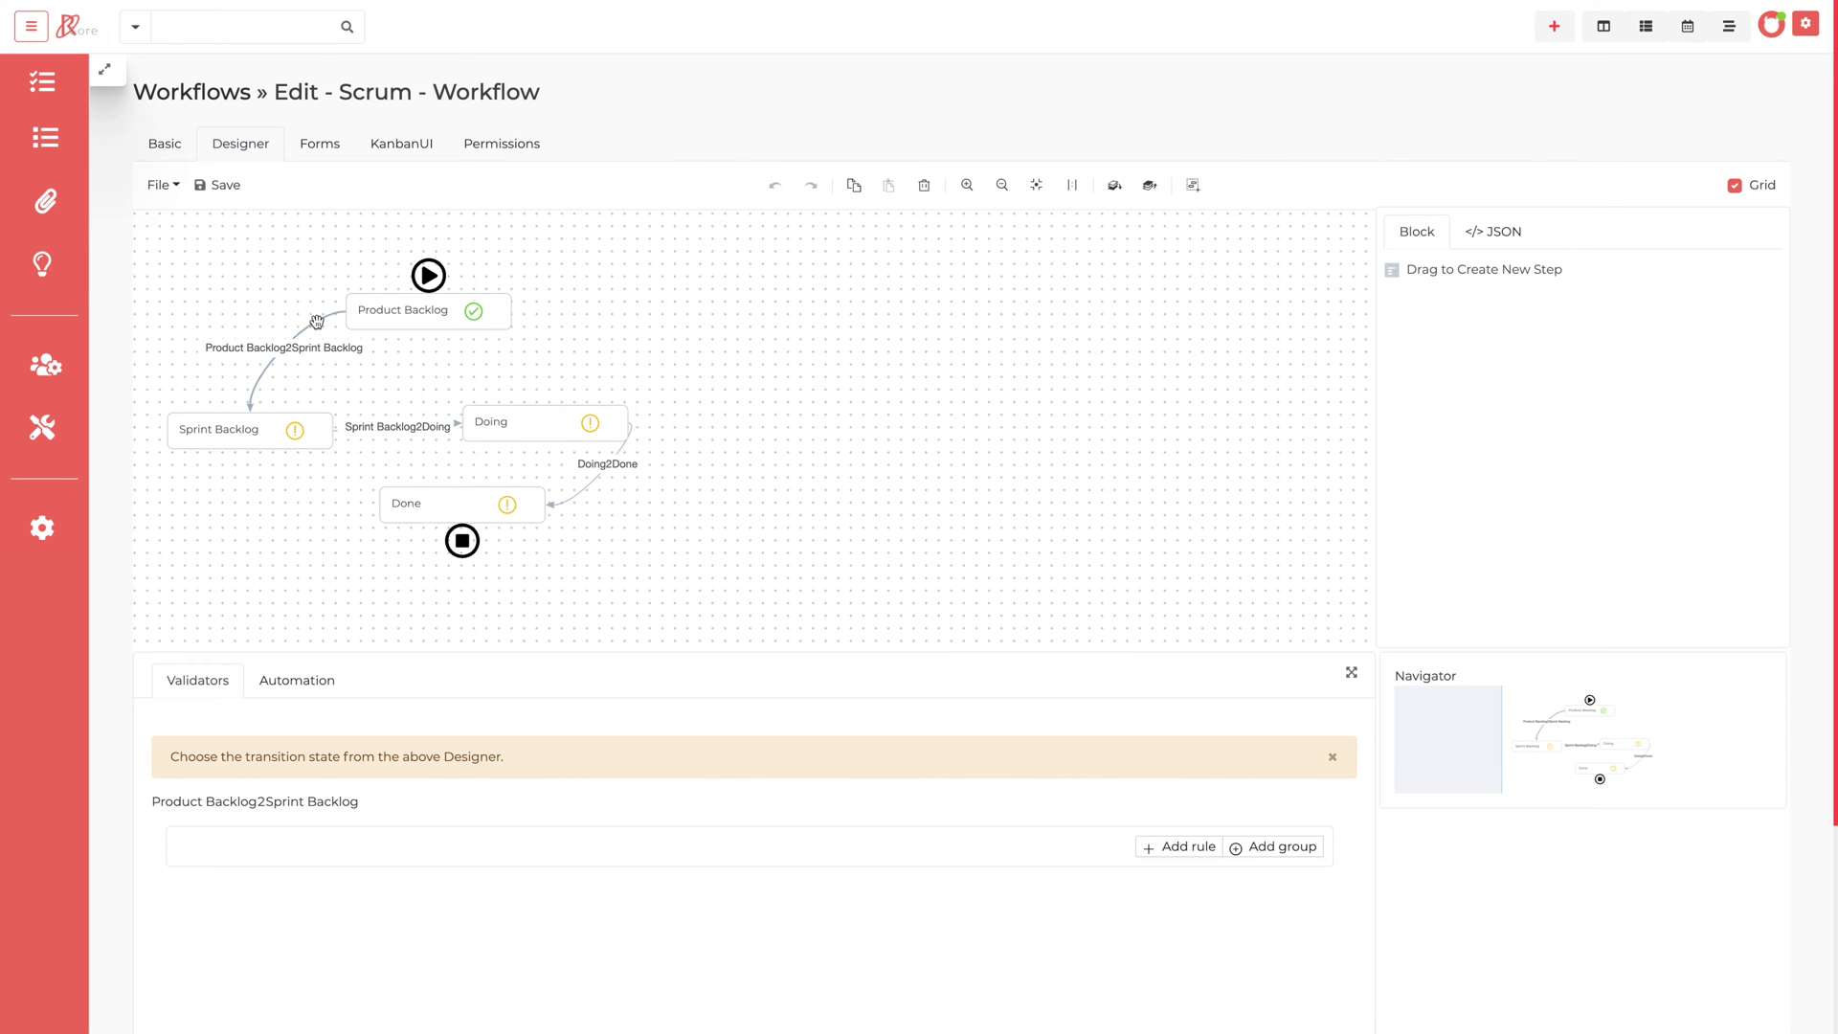
{"action": "scroll", "coordinate": [1059, 841], "scroll_direction": "down", "scroll_amount": 1}
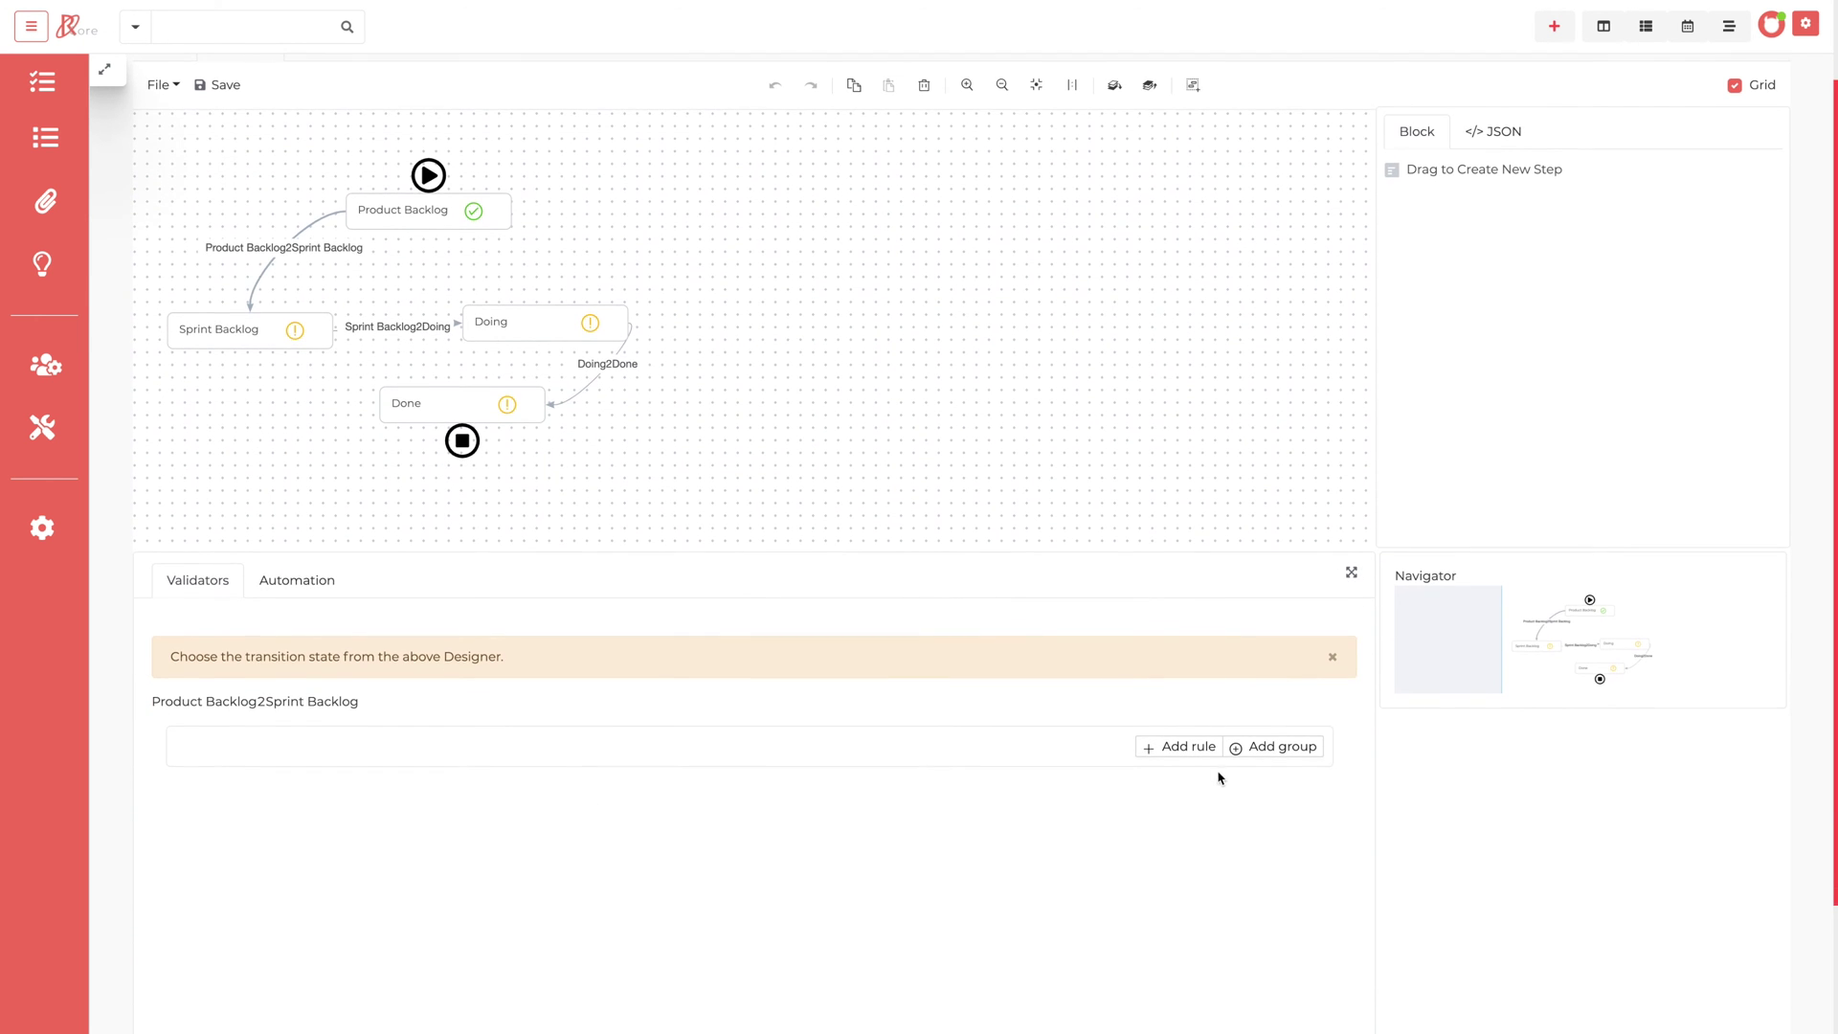
{"action": "left_click", "coordinate": [1178, 746]}
{"action": "left_click", "coordinate": [253, 787]}
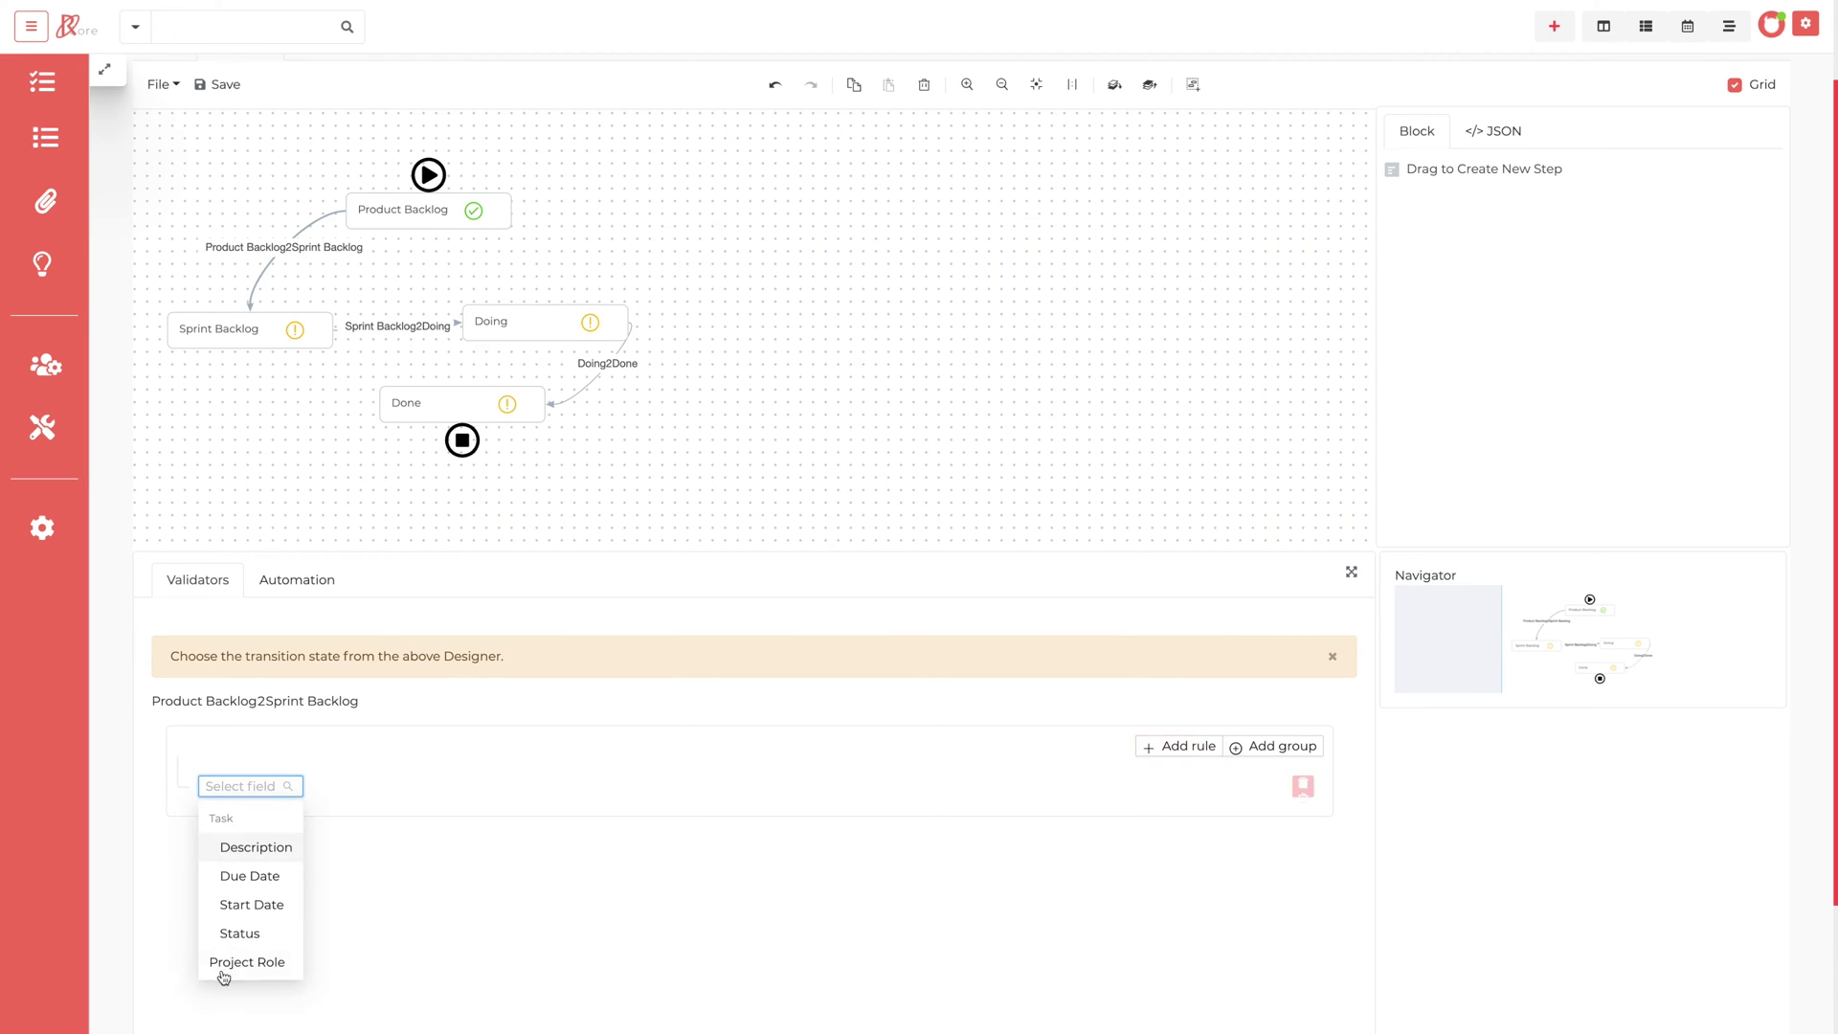
{"action": "left_click", "coordinate": [255, 909]}
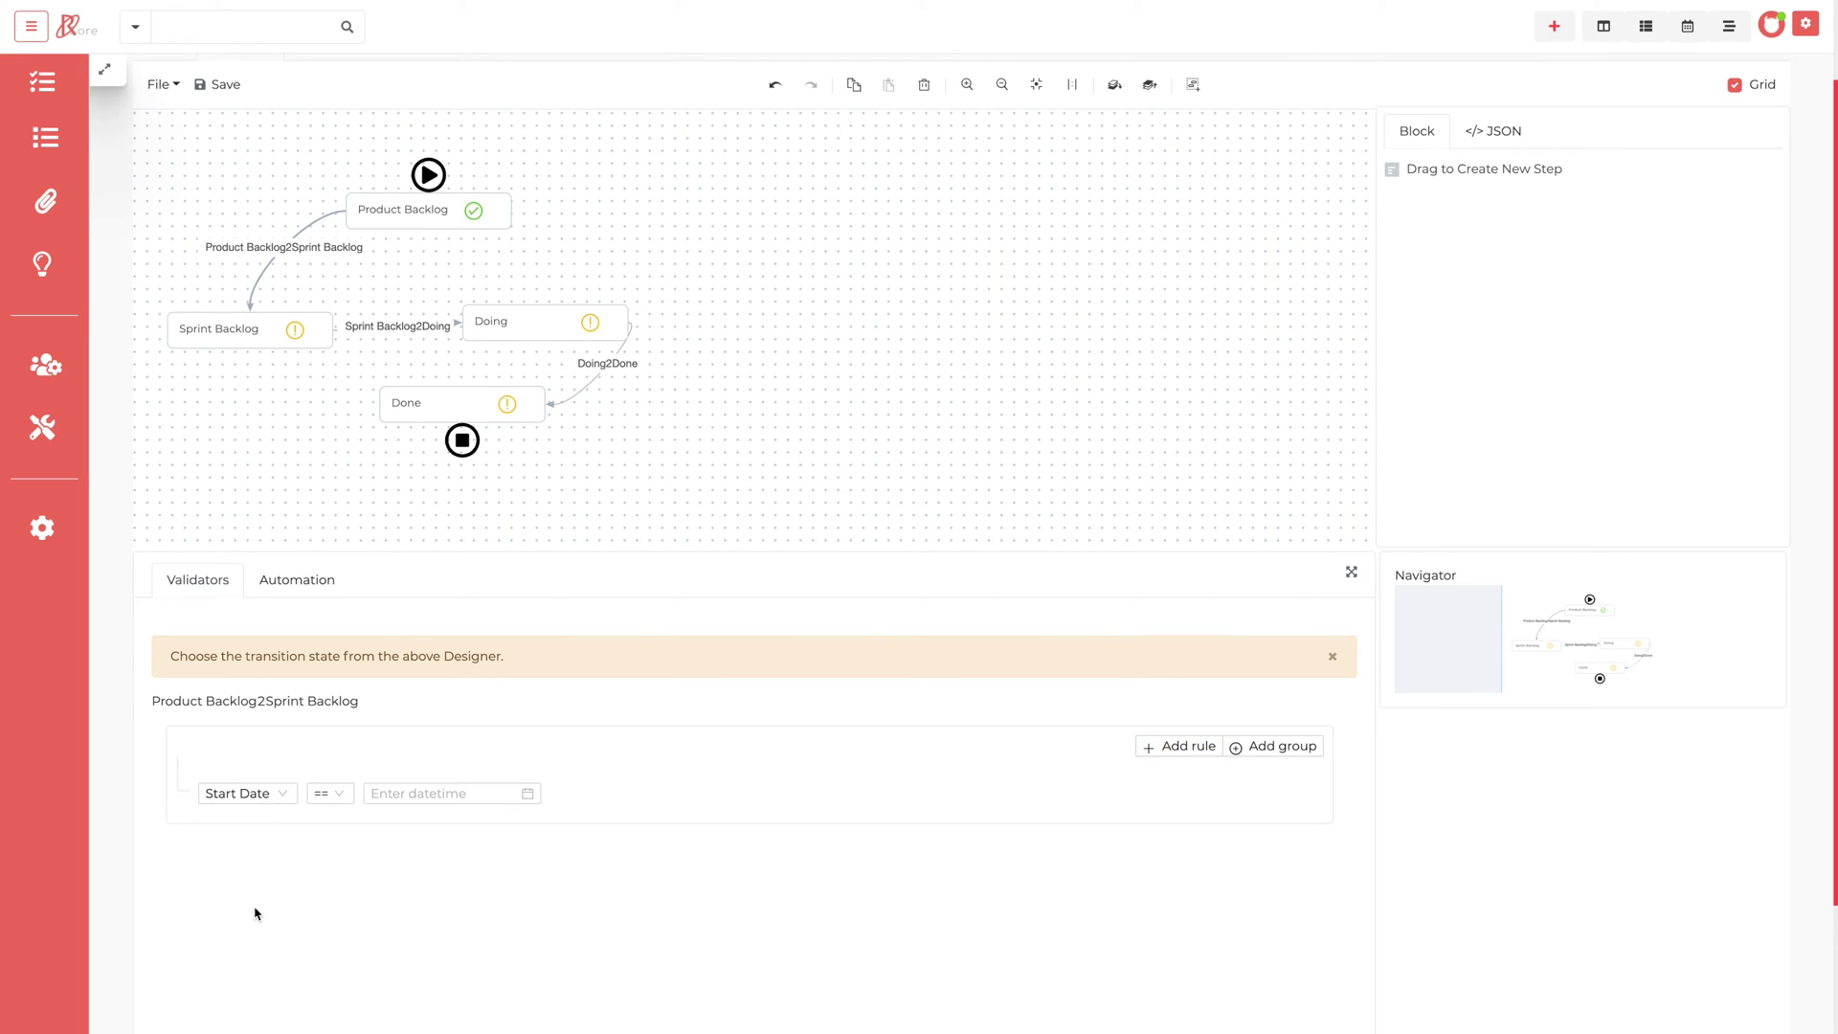
{"action": "left_click", "coordinate": [334, 791]}
{"action": "left_click", "coordinate": [337, 943]}
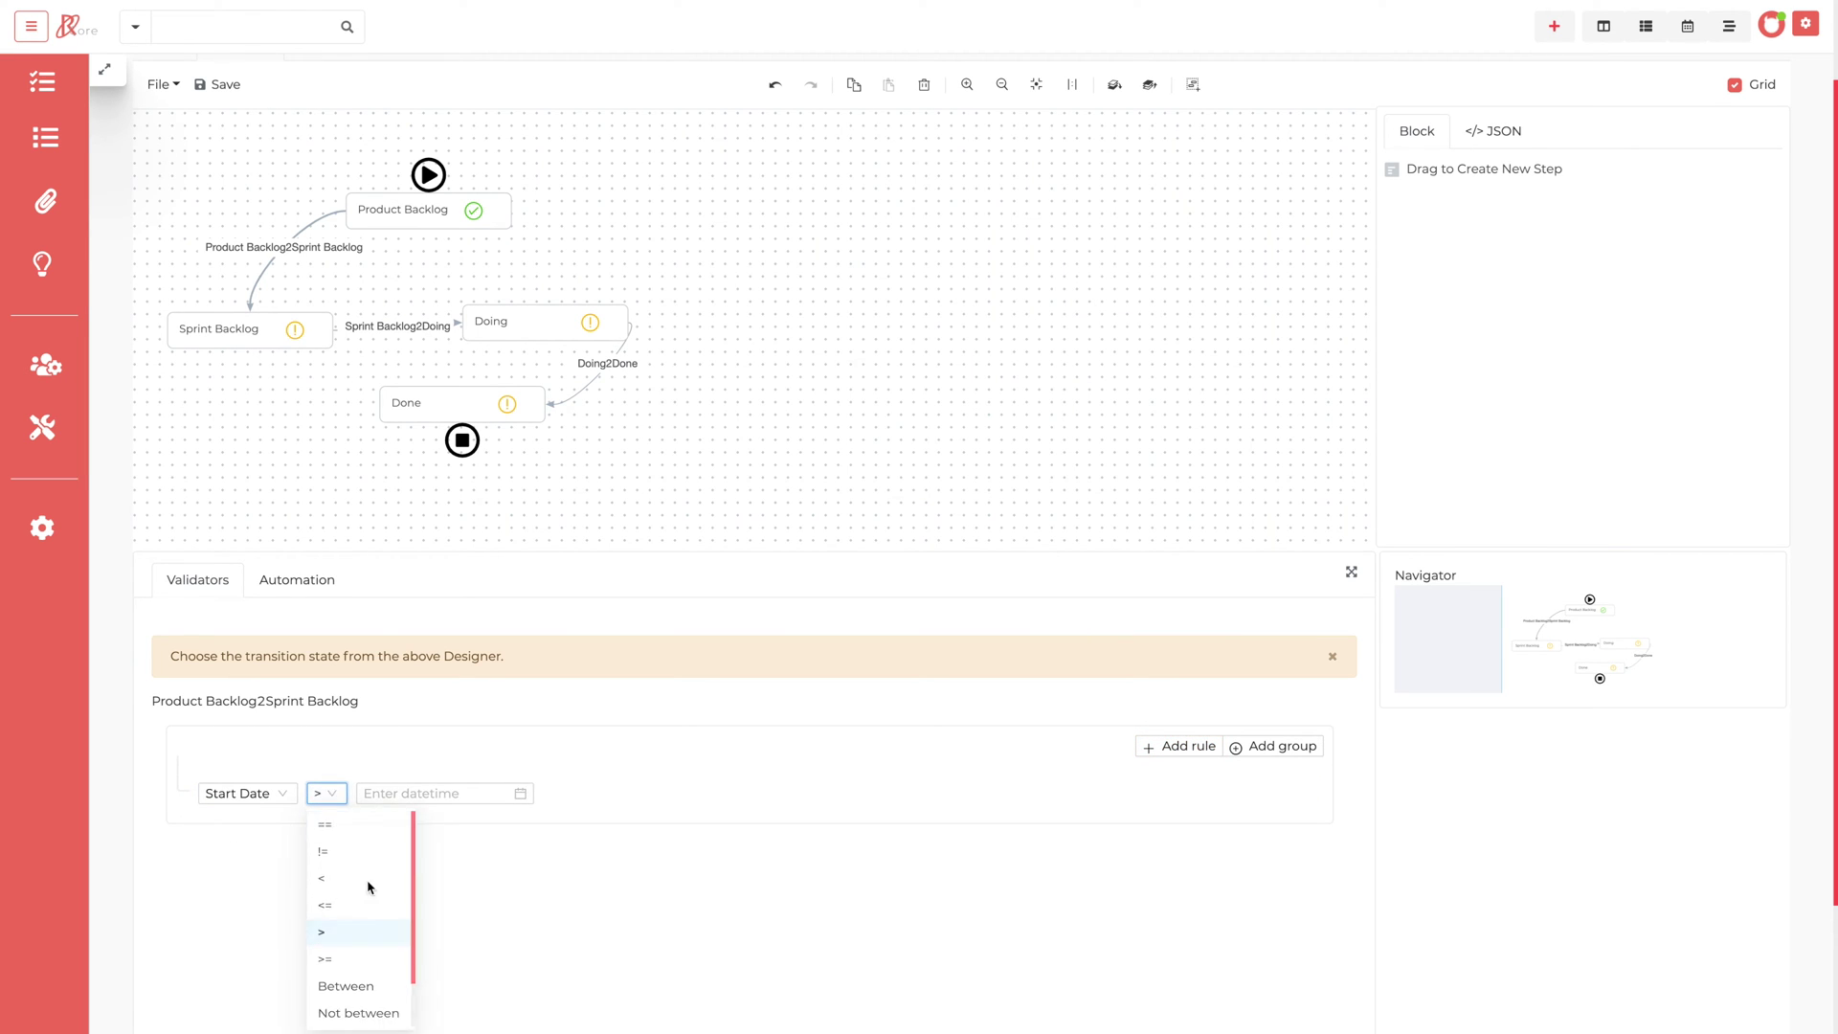
{"action": "left_click", "coordinate": [427, 793]}
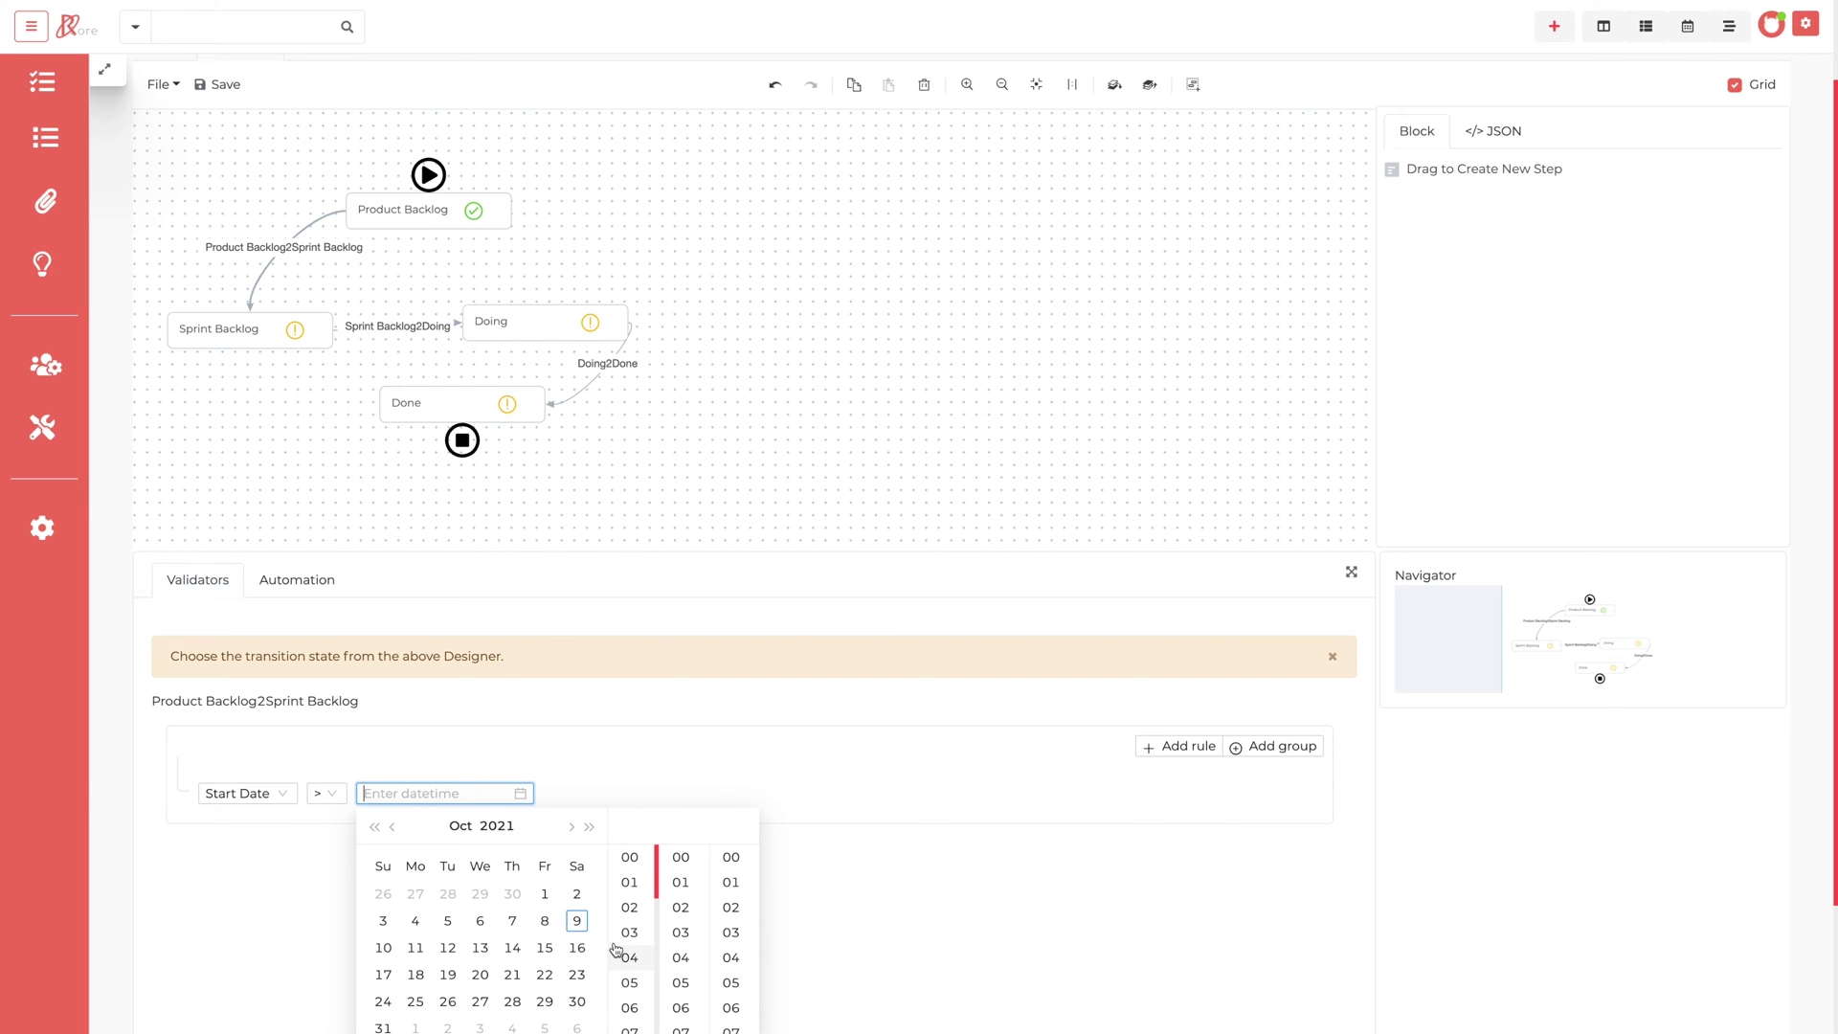
{"action": "scroll", "coordinate": [625, 919], "scroll_direction": "down", "scroll_amount": 3}
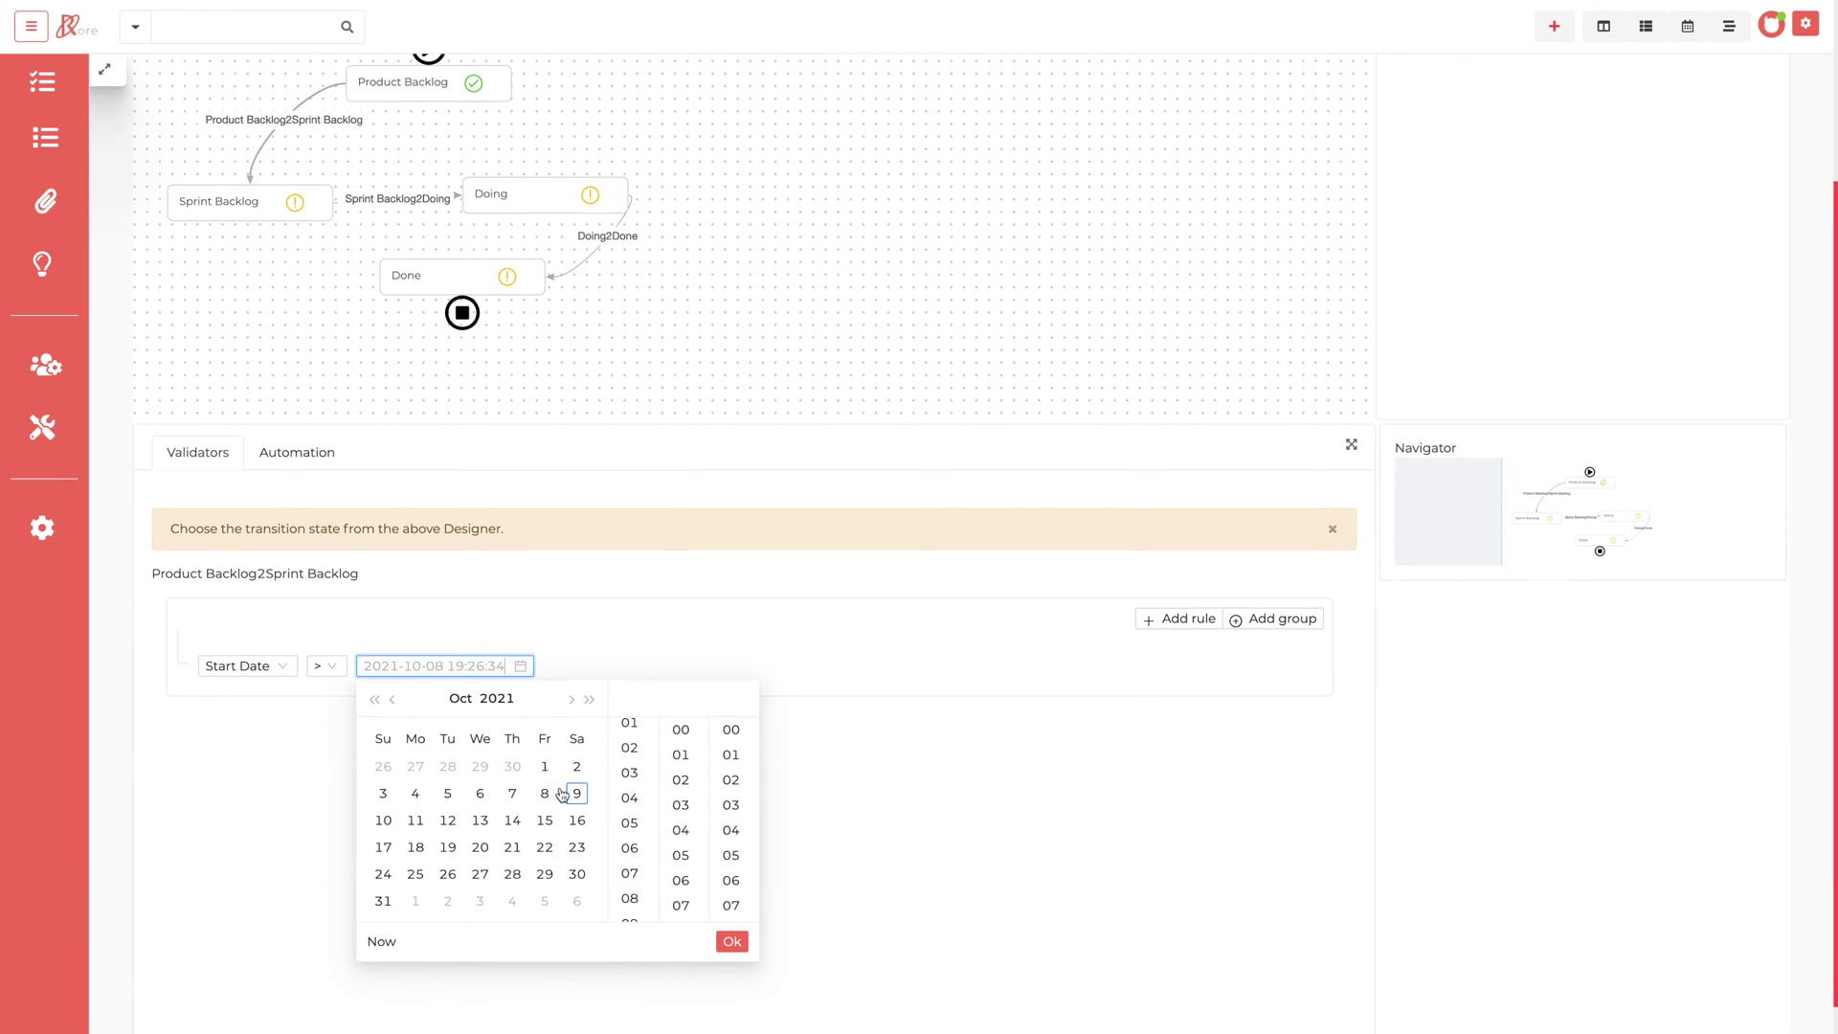
{"action": "left_click", "coordinate": [576, 793]}
{"action": "left_click", "coordinate": [730, 941]}
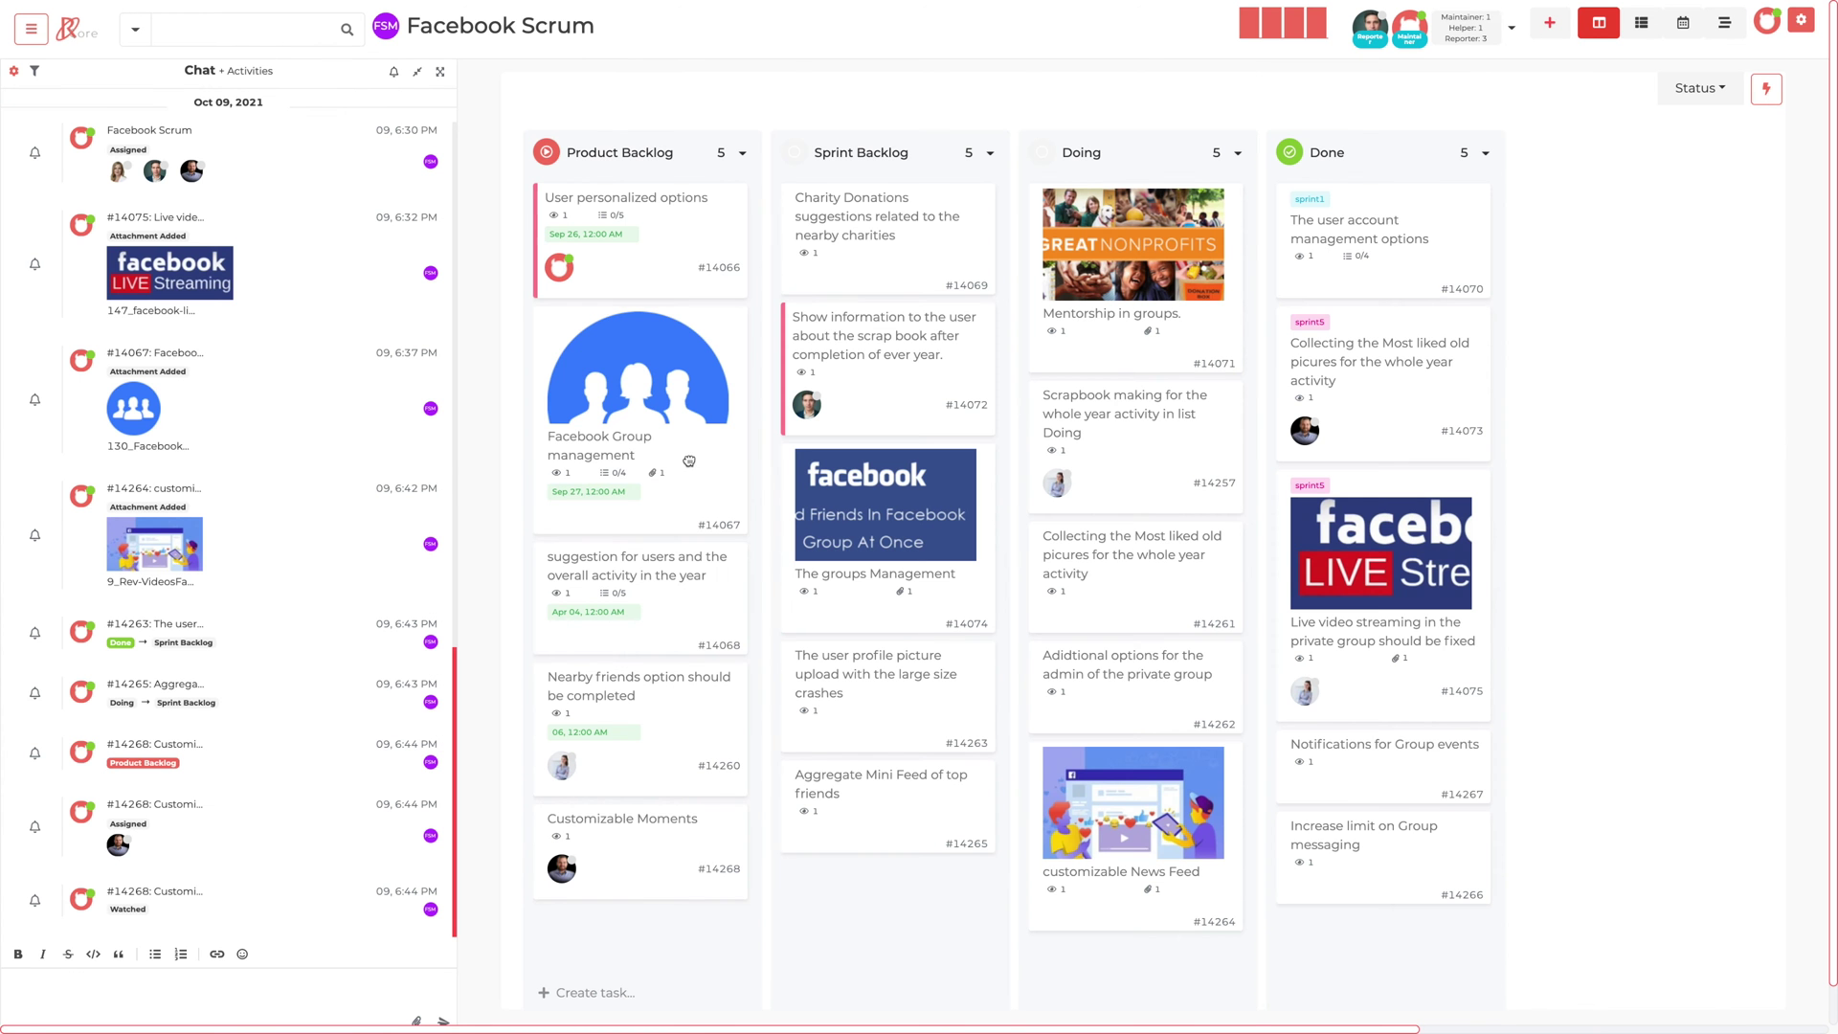
{"action": "left_click_drag", "start_coordinate": [689, 460], "coordinate": [732, 450]}
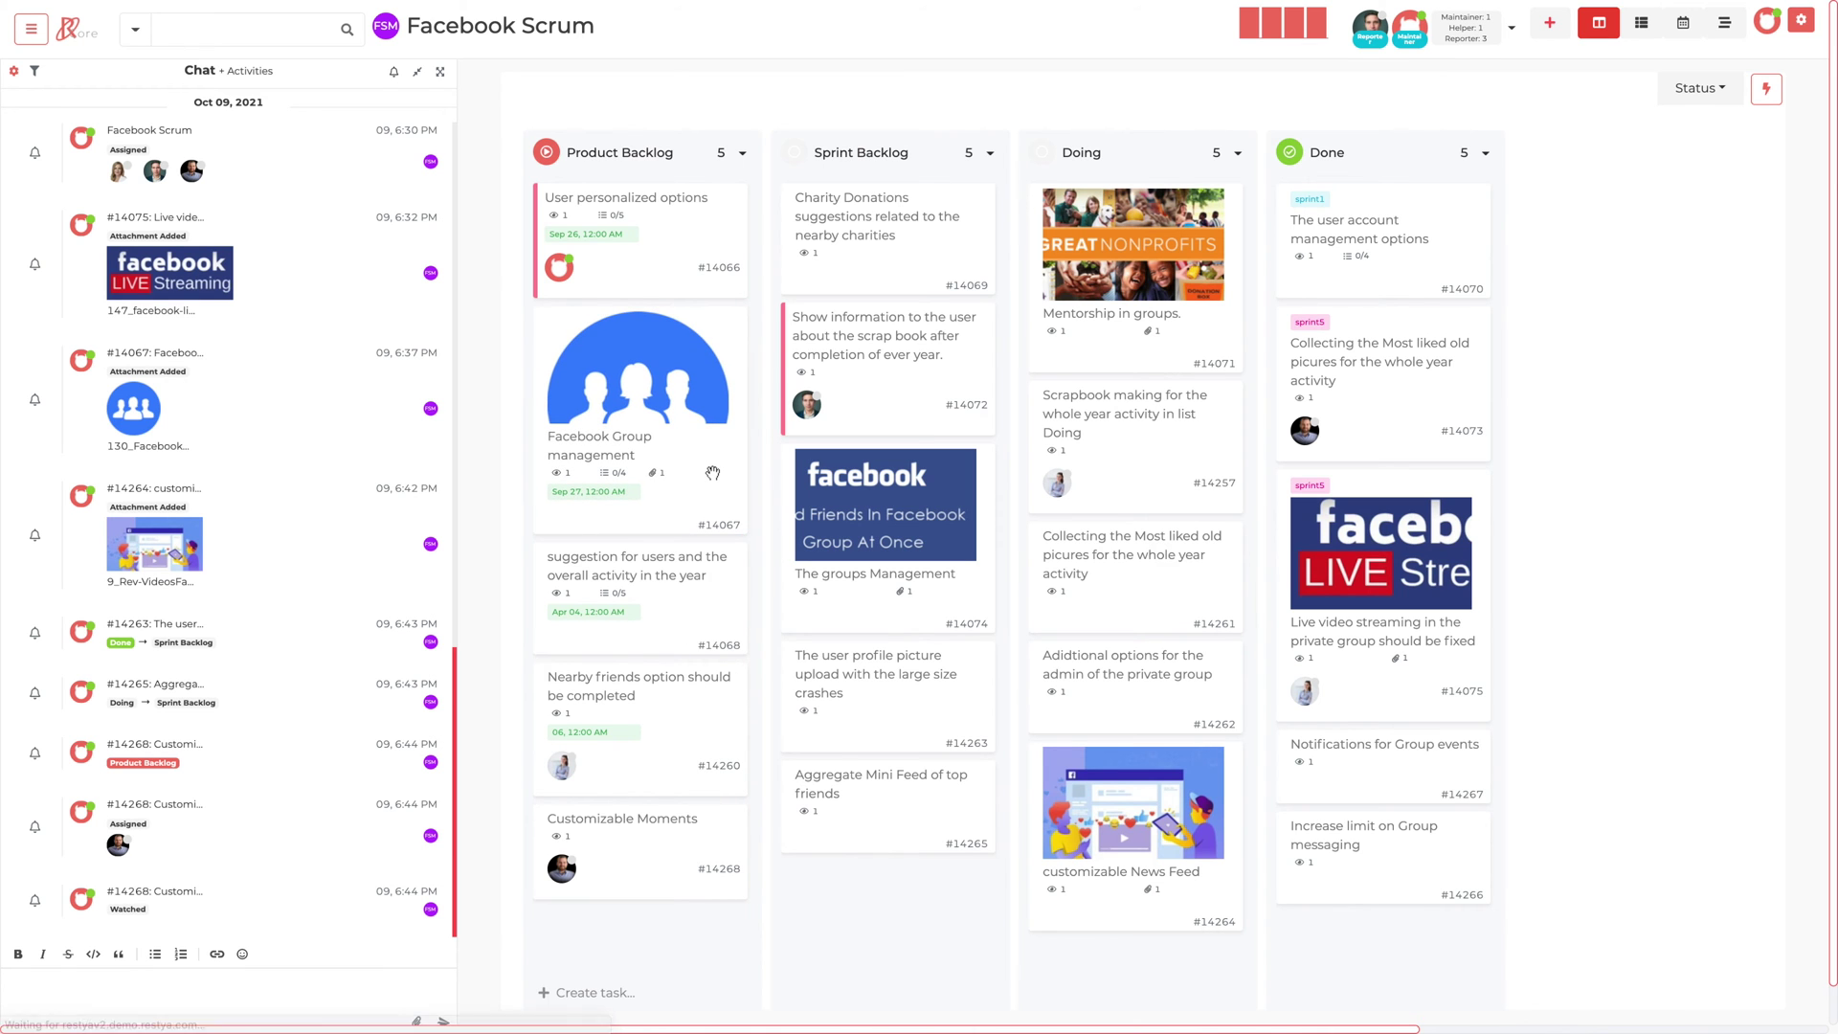
Set the Facebook Group management card's due date to October 12, 2021
{"action": "left_click", "coordinate": [712, 473]}
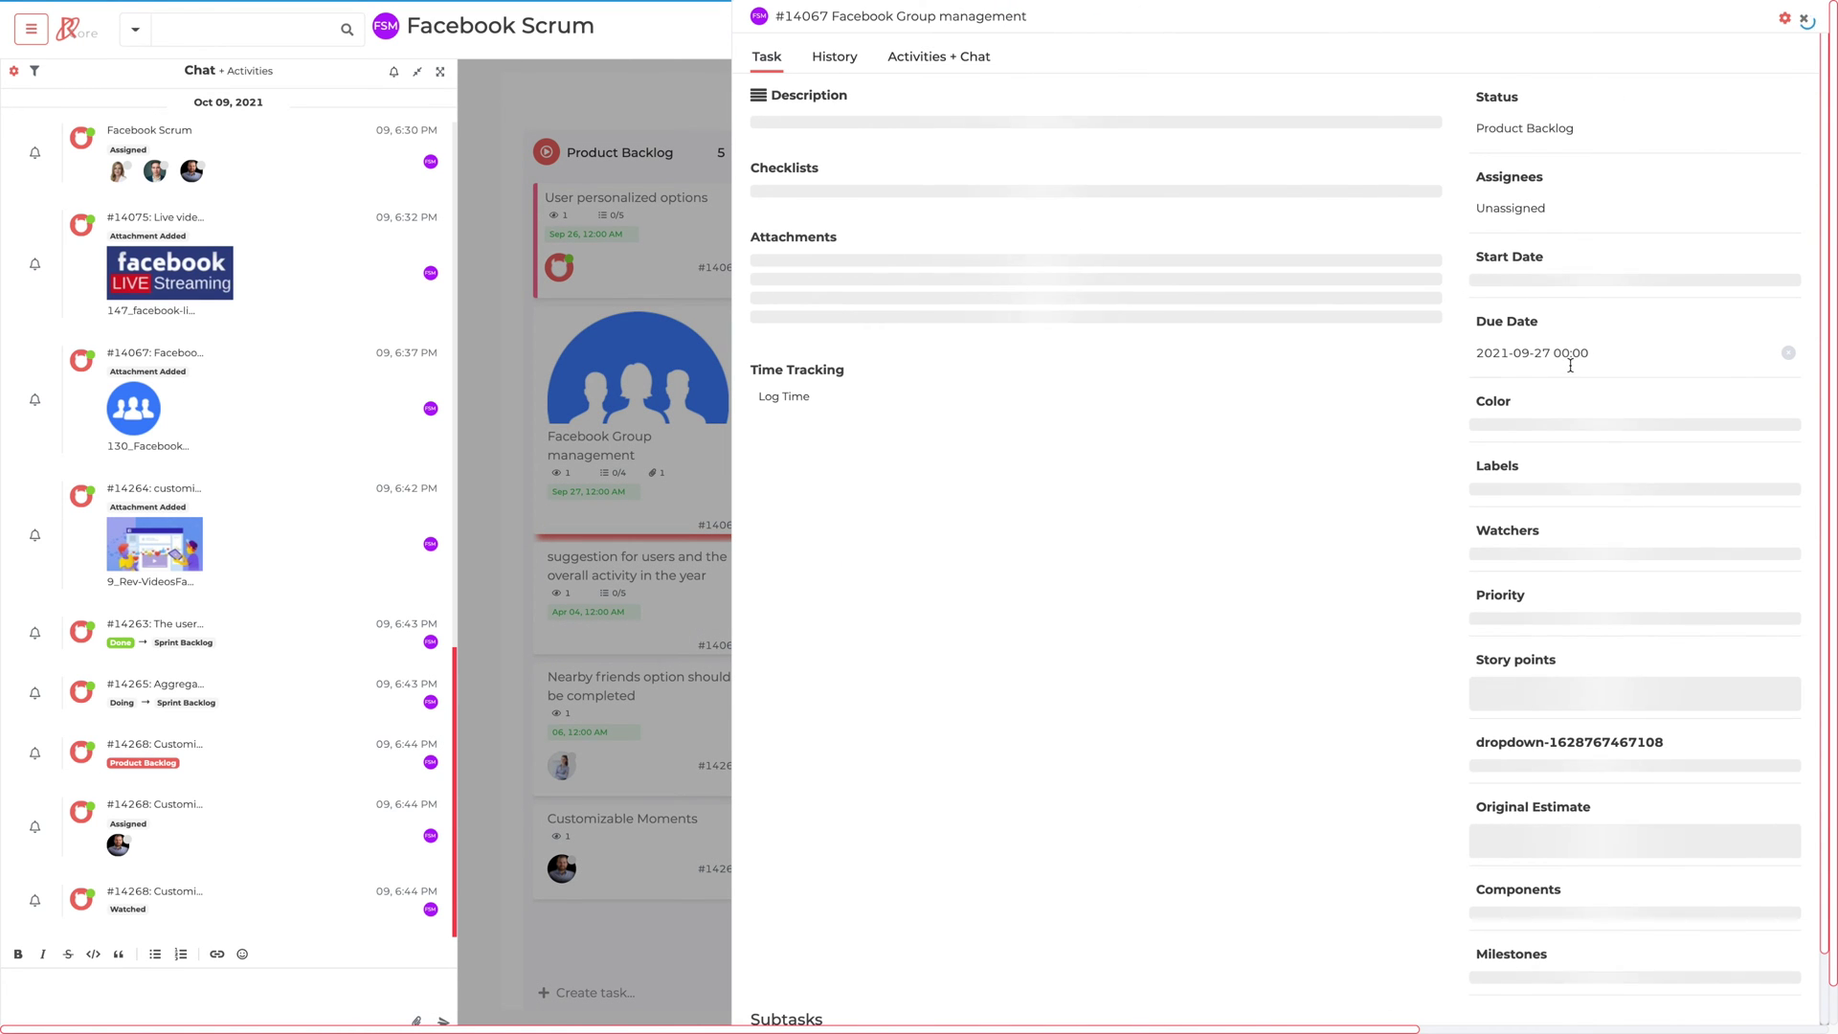
{"action": "left_click", "coordinate": [1582, 369]}
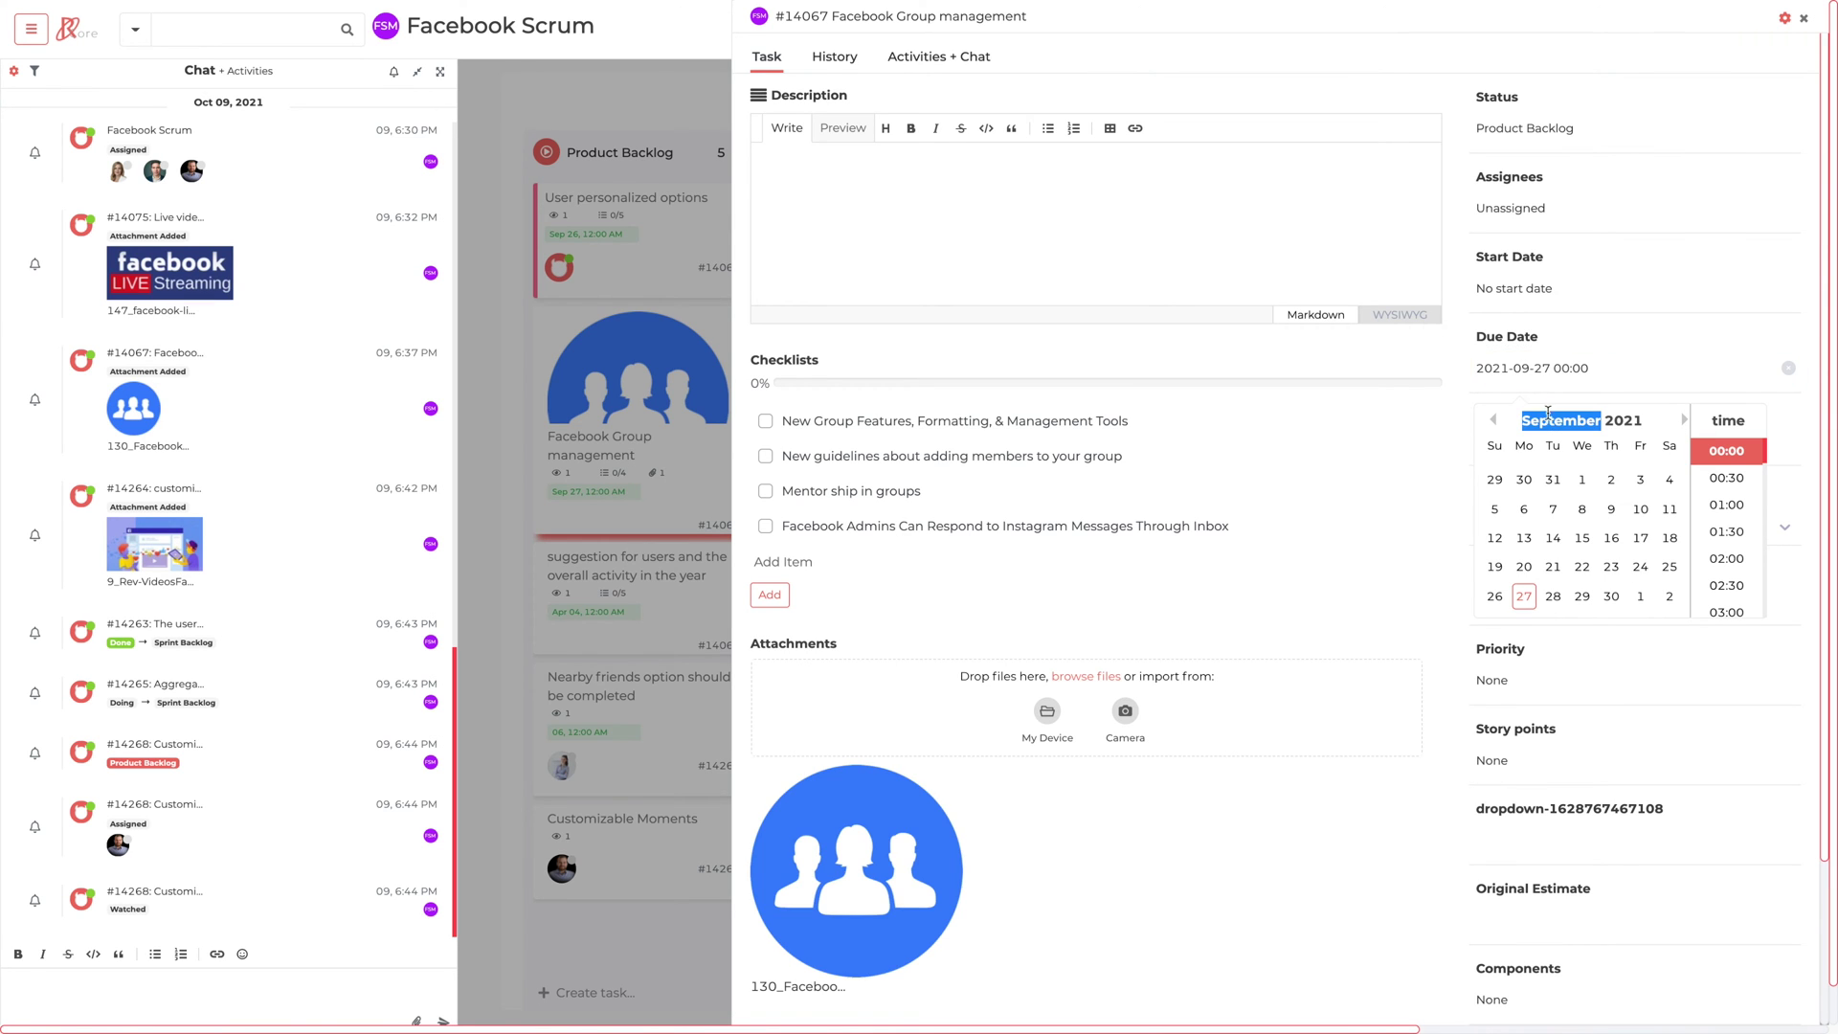
{"action": "left_click", "coordinate": [1685, 422]}
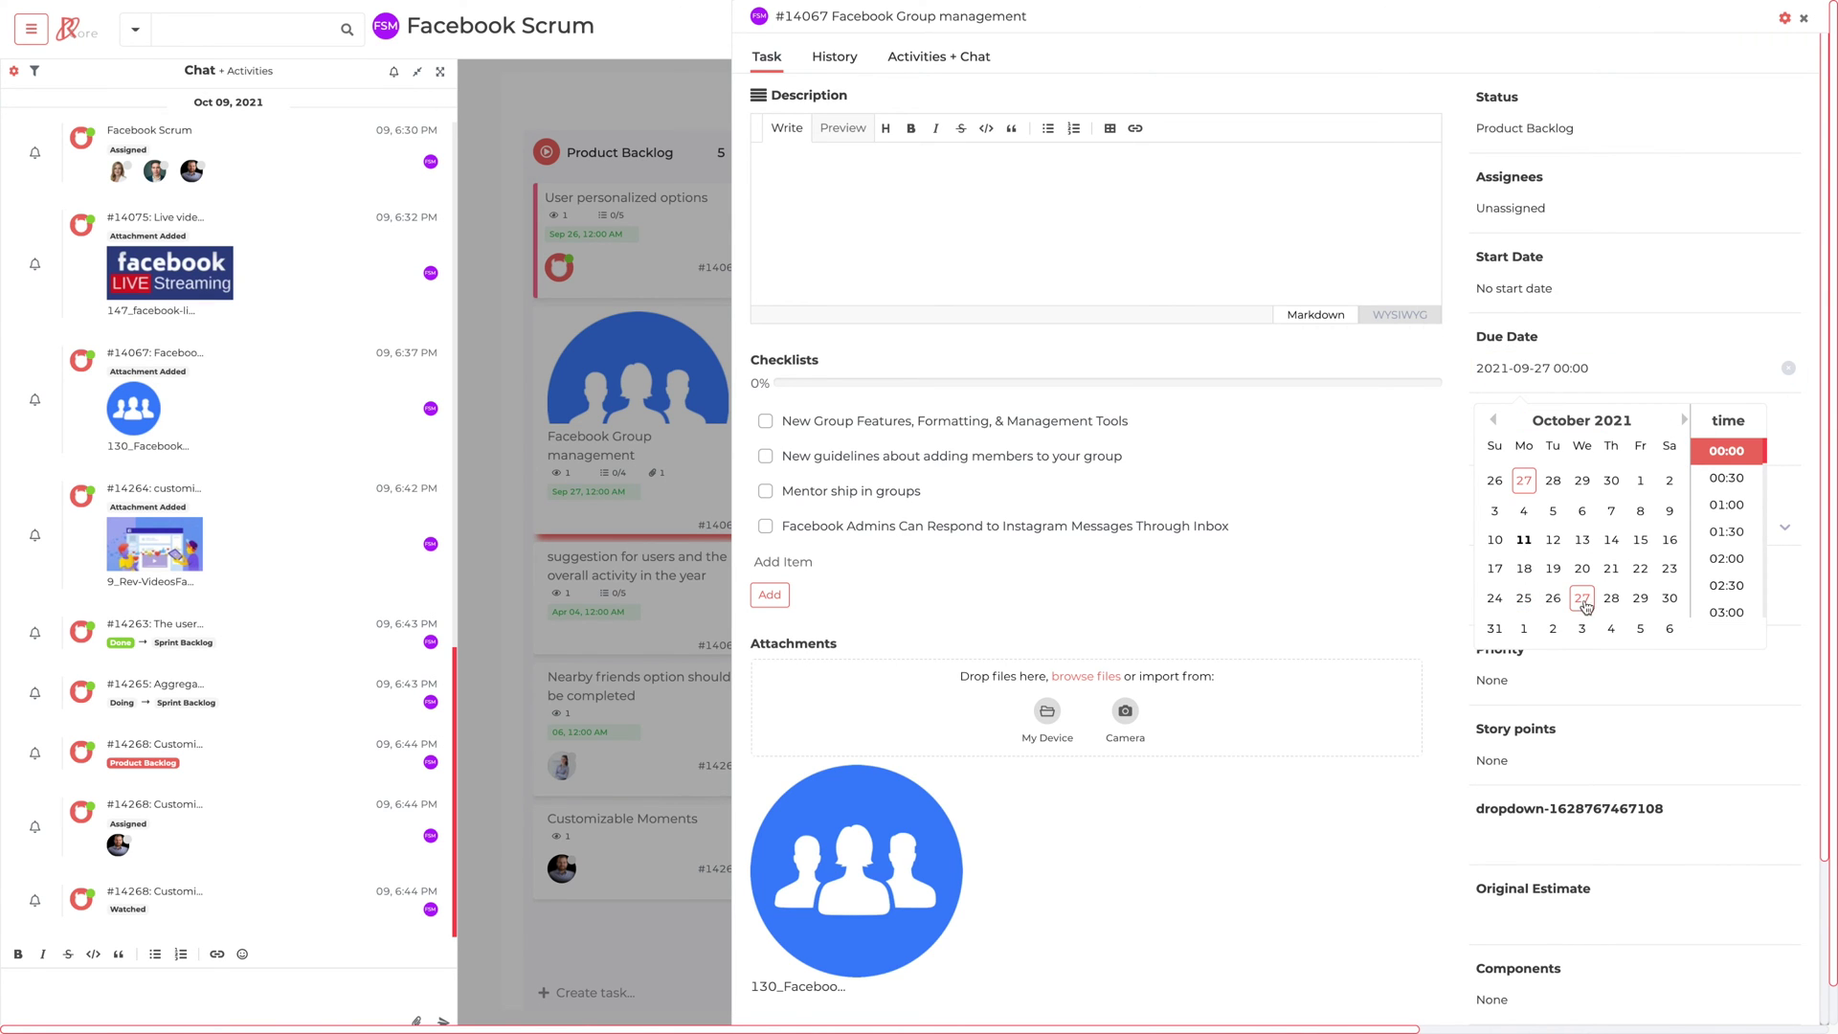
{"action": "left_click", "coordinate": [1556, 542]}
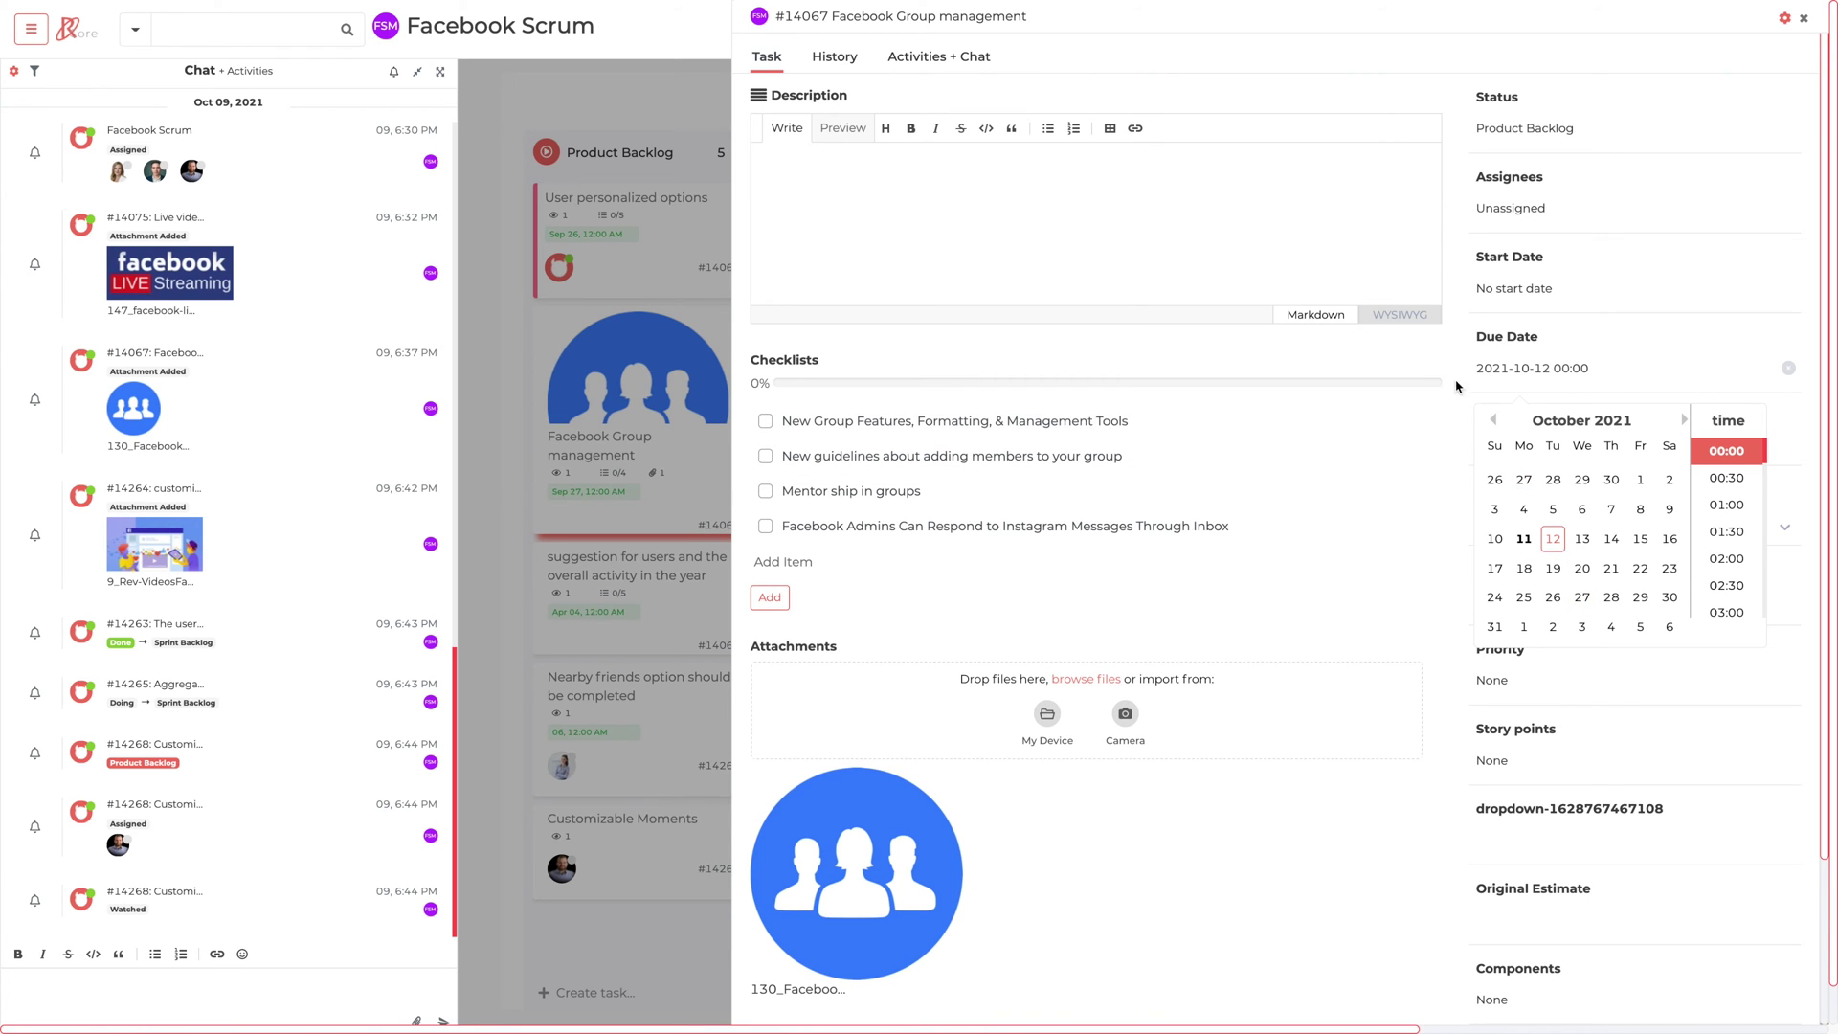
{"action": "left_click", "coordinate": [1427, 366]}
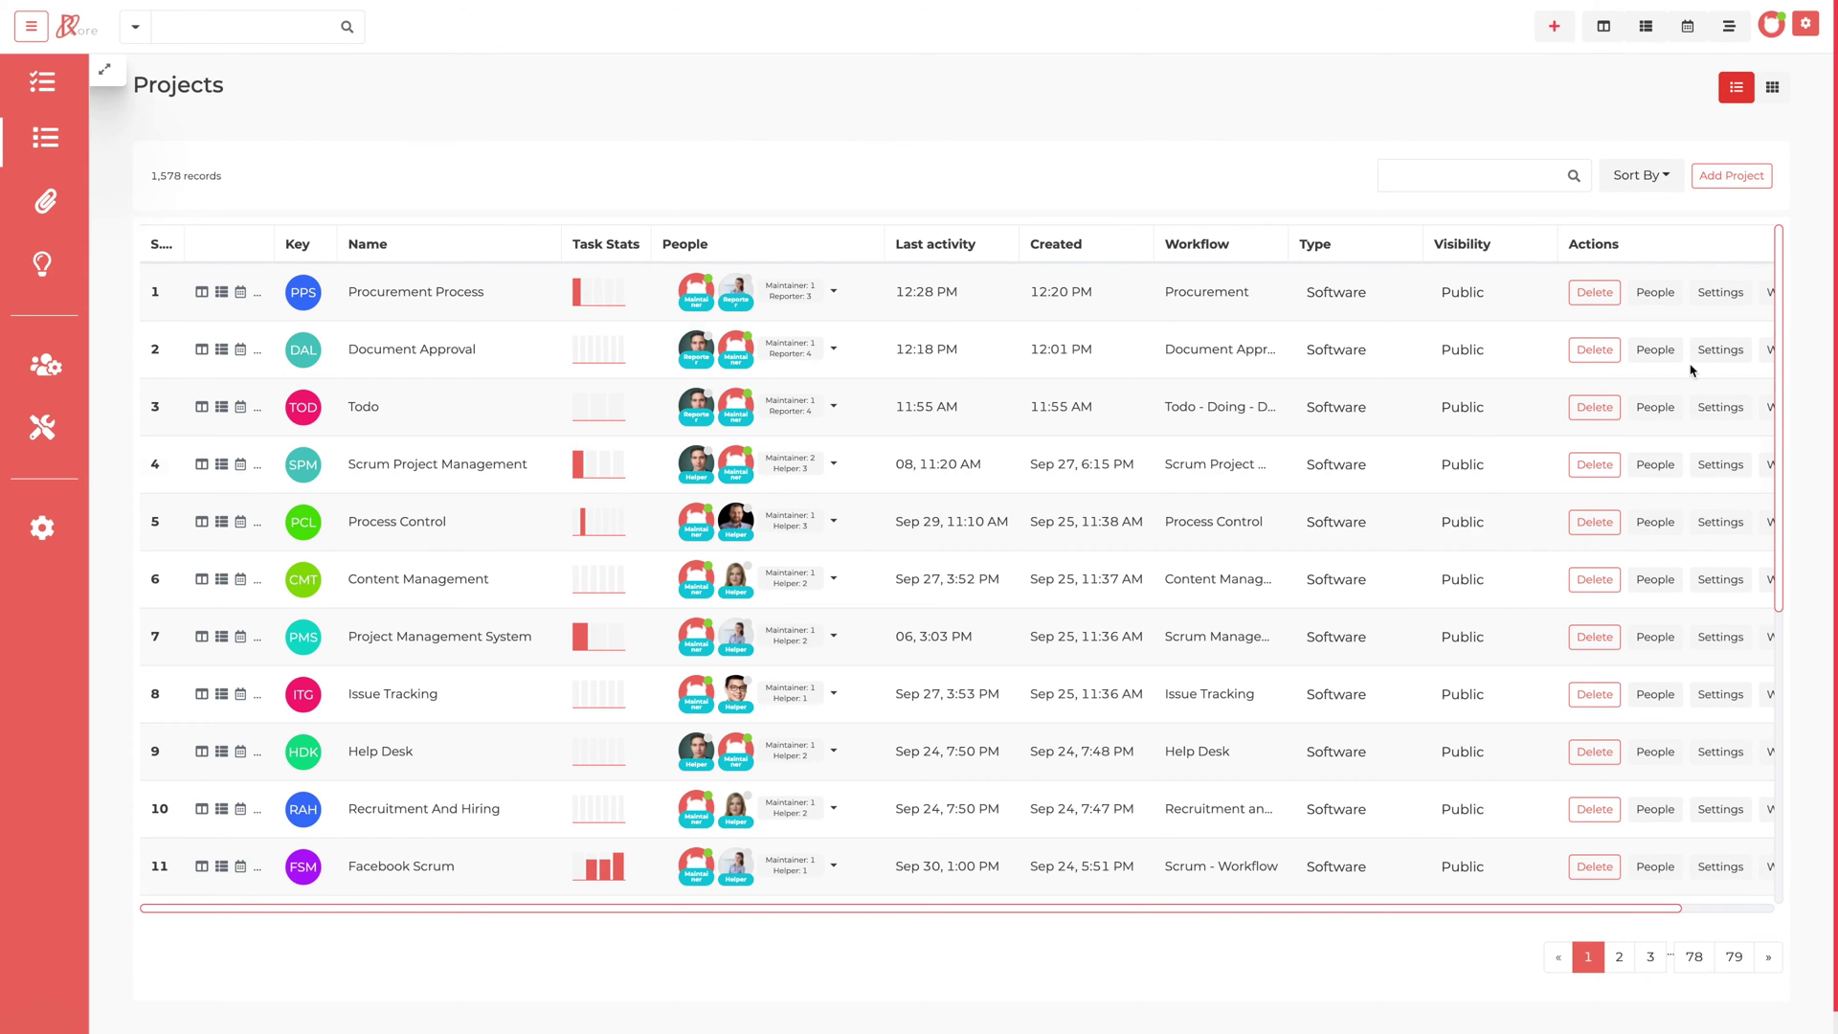
Open Studio from the sidebar to show the Process Robots and Chatbots overview
{"action": "left_click", "coordinate": [1735, 176]}
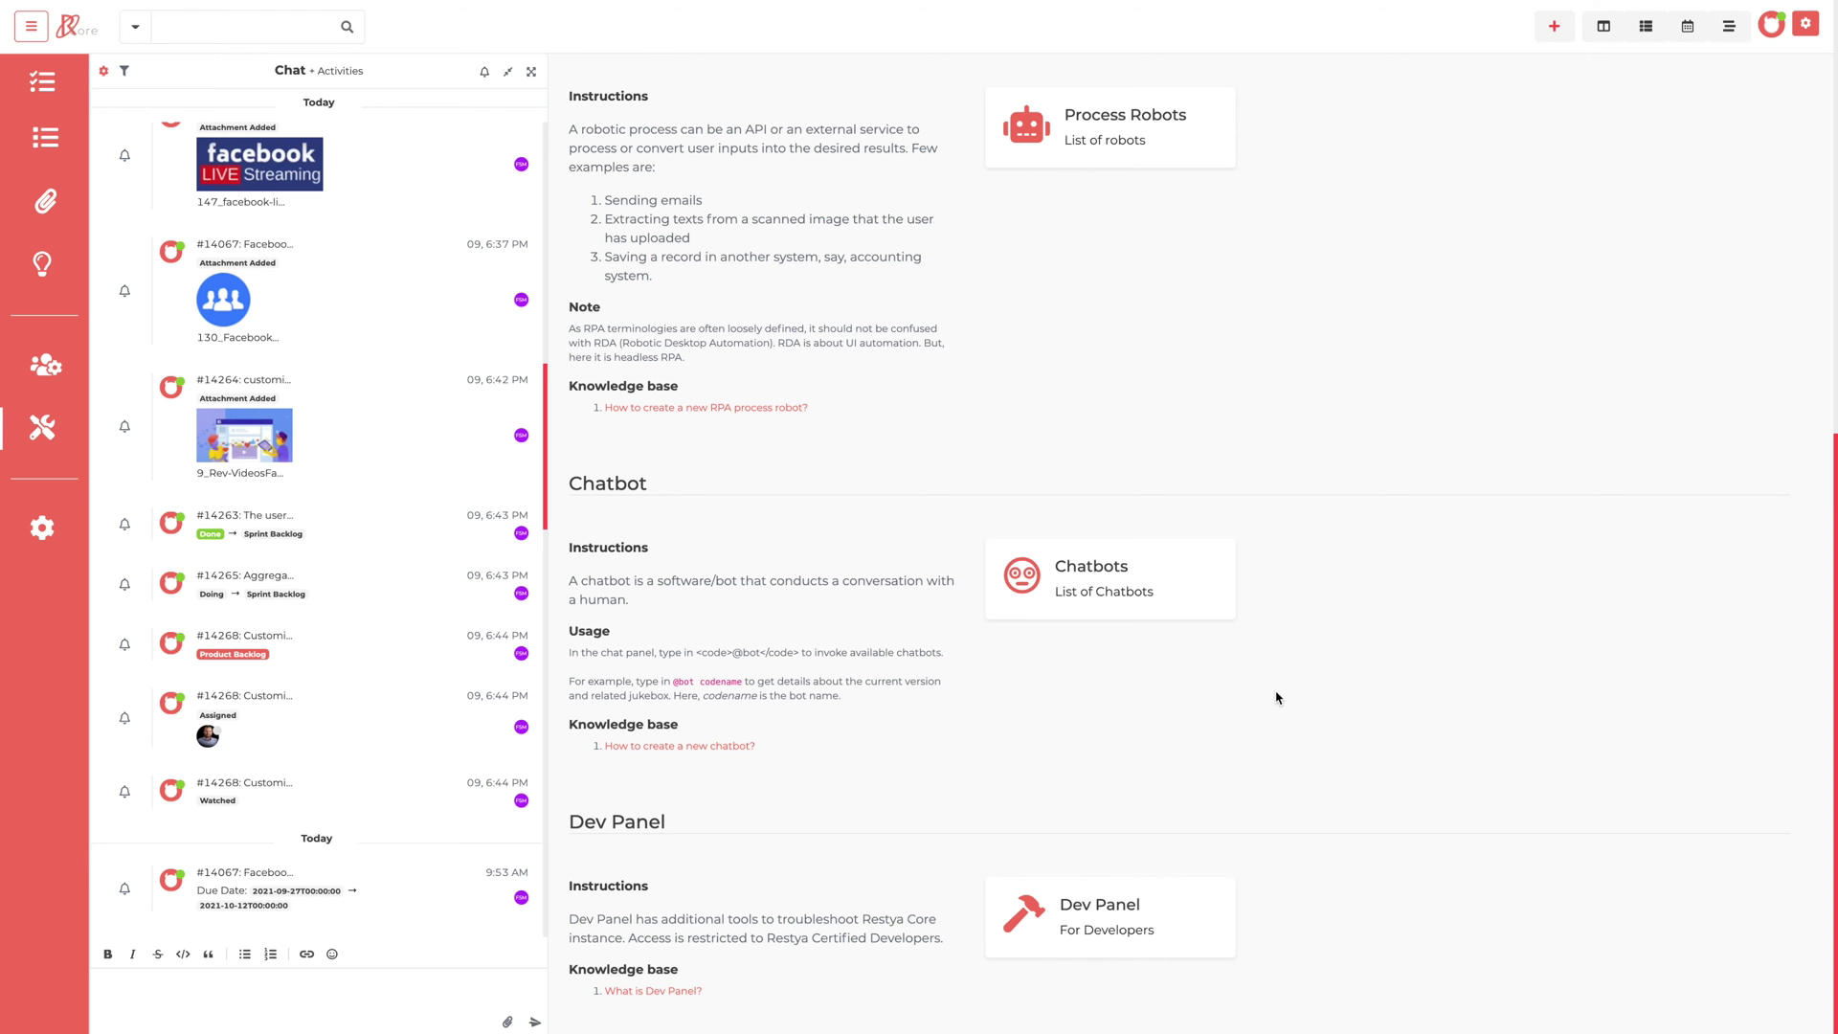
Open the Chatbots list and type / in the chat composer to list bot commands
{"action": "left_click", "coordinate": [1125, 581]}
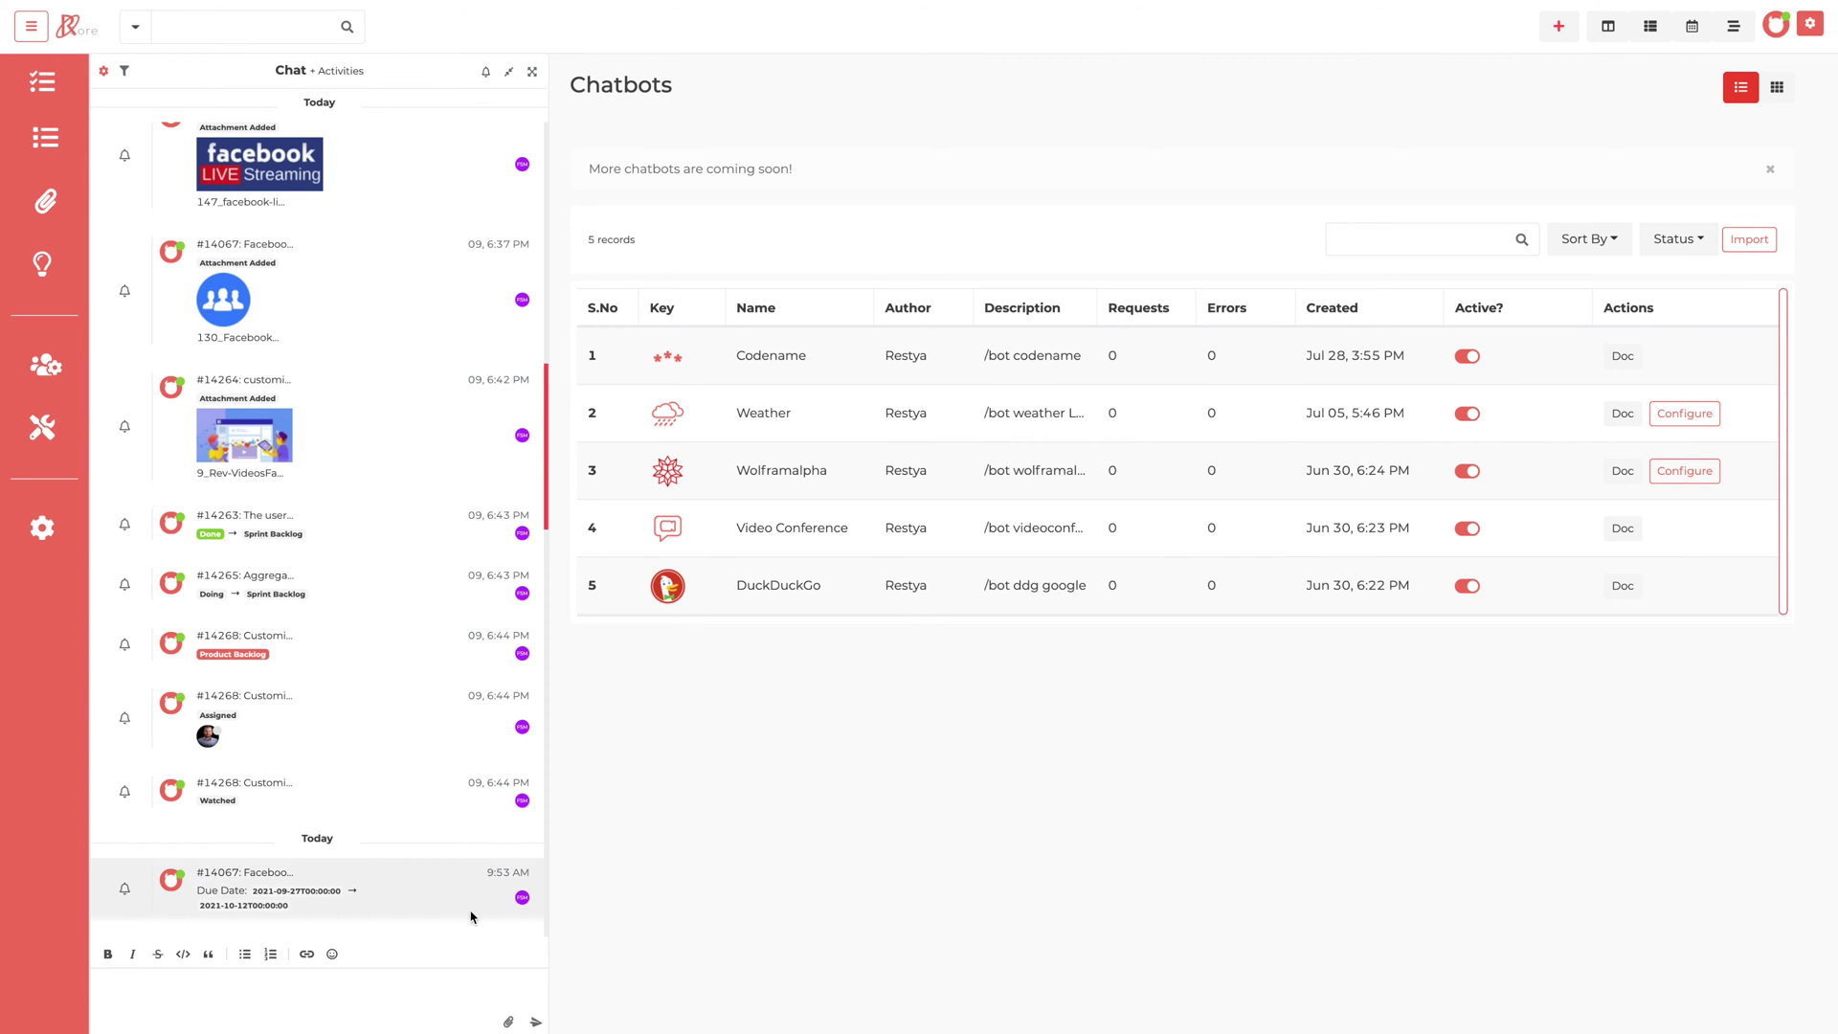
{"action": "left_click", "coordinate": [287, 991]}
{"action": "type", "text": "/"}
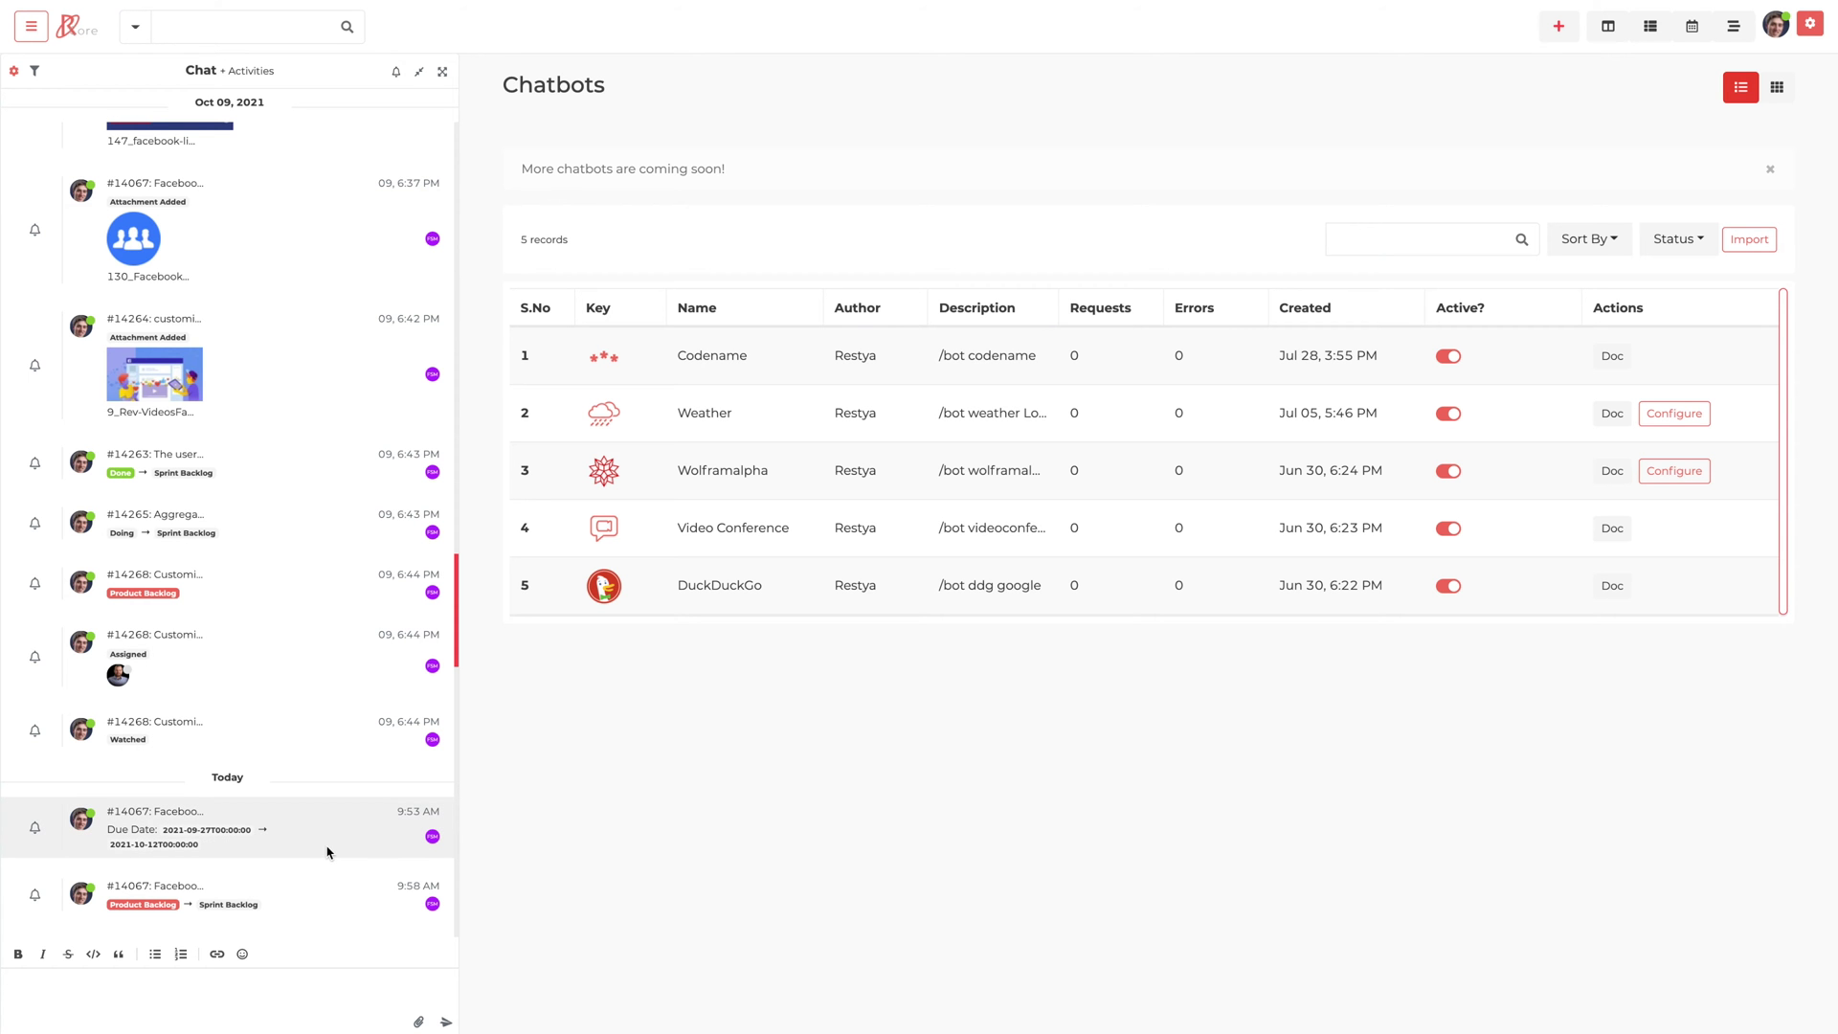
{"action": "scroll", "coordinate": [328, 853], "scroll_direction": "up", "scroll_amount": 5}
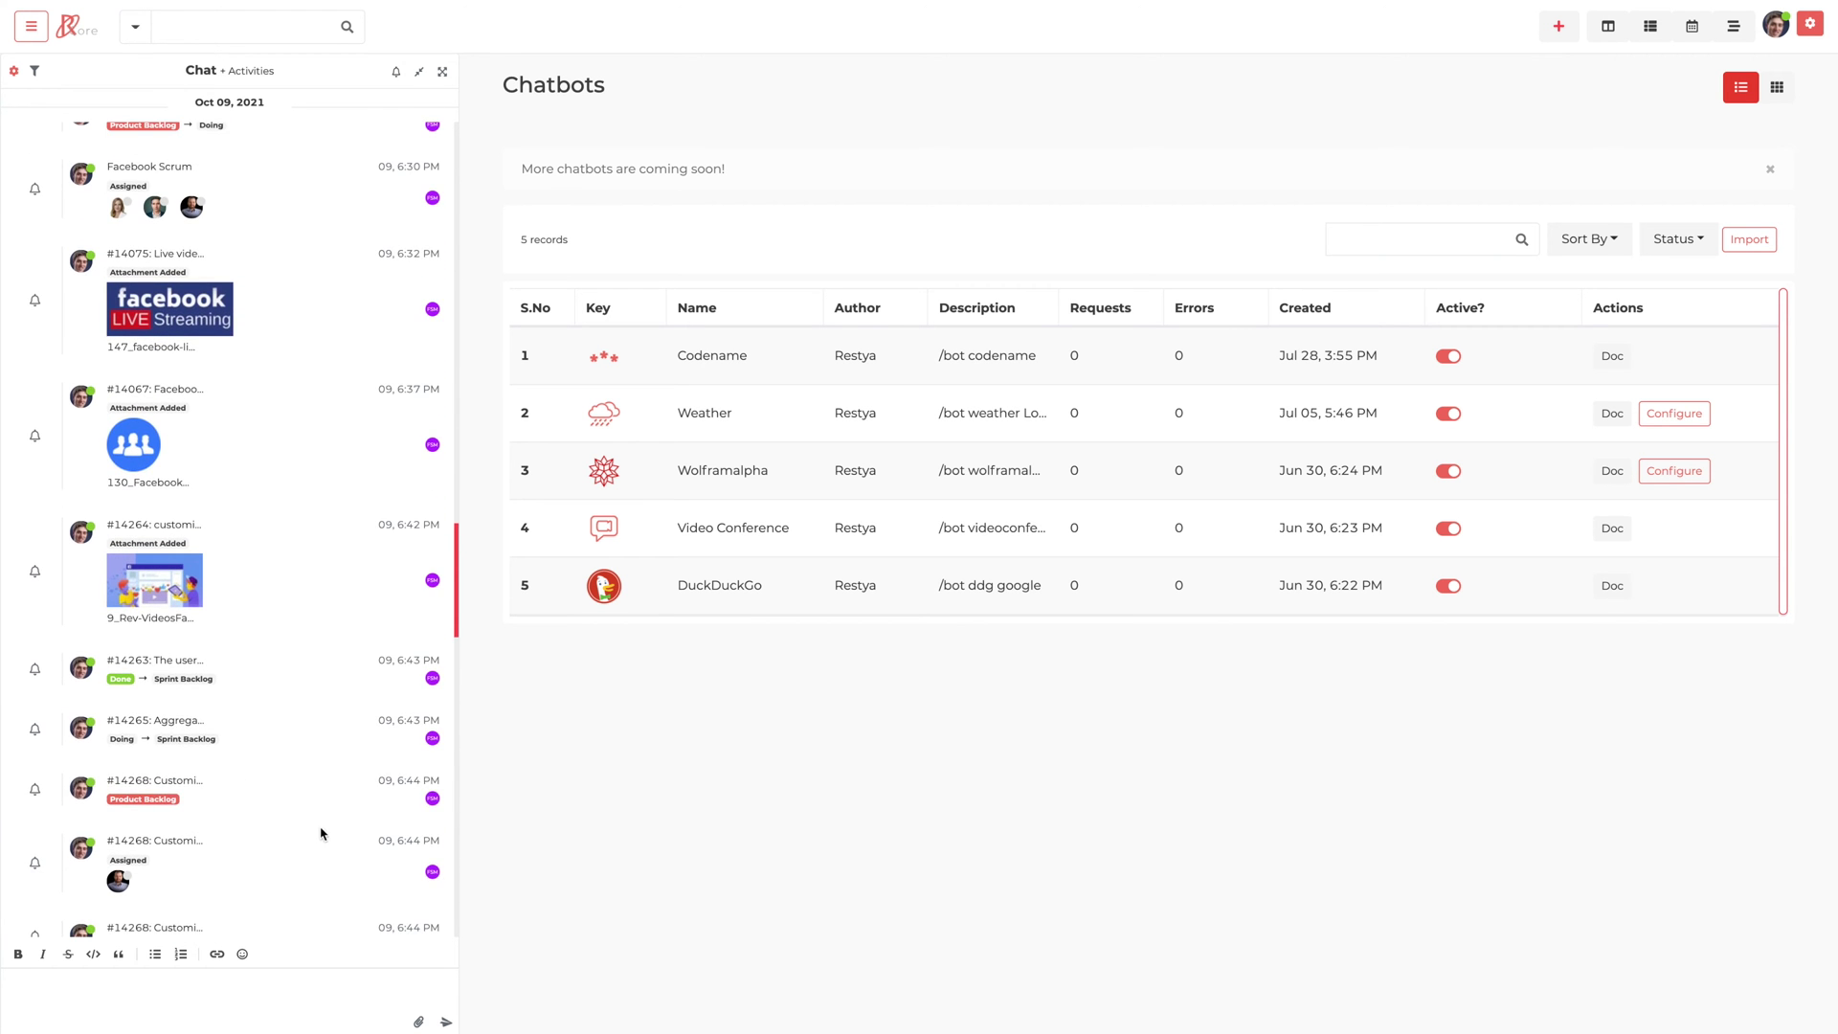
{"action": "scroll", "coordinate": [316, 794], "scroll_direction": "up", "scroll_amount": 10}
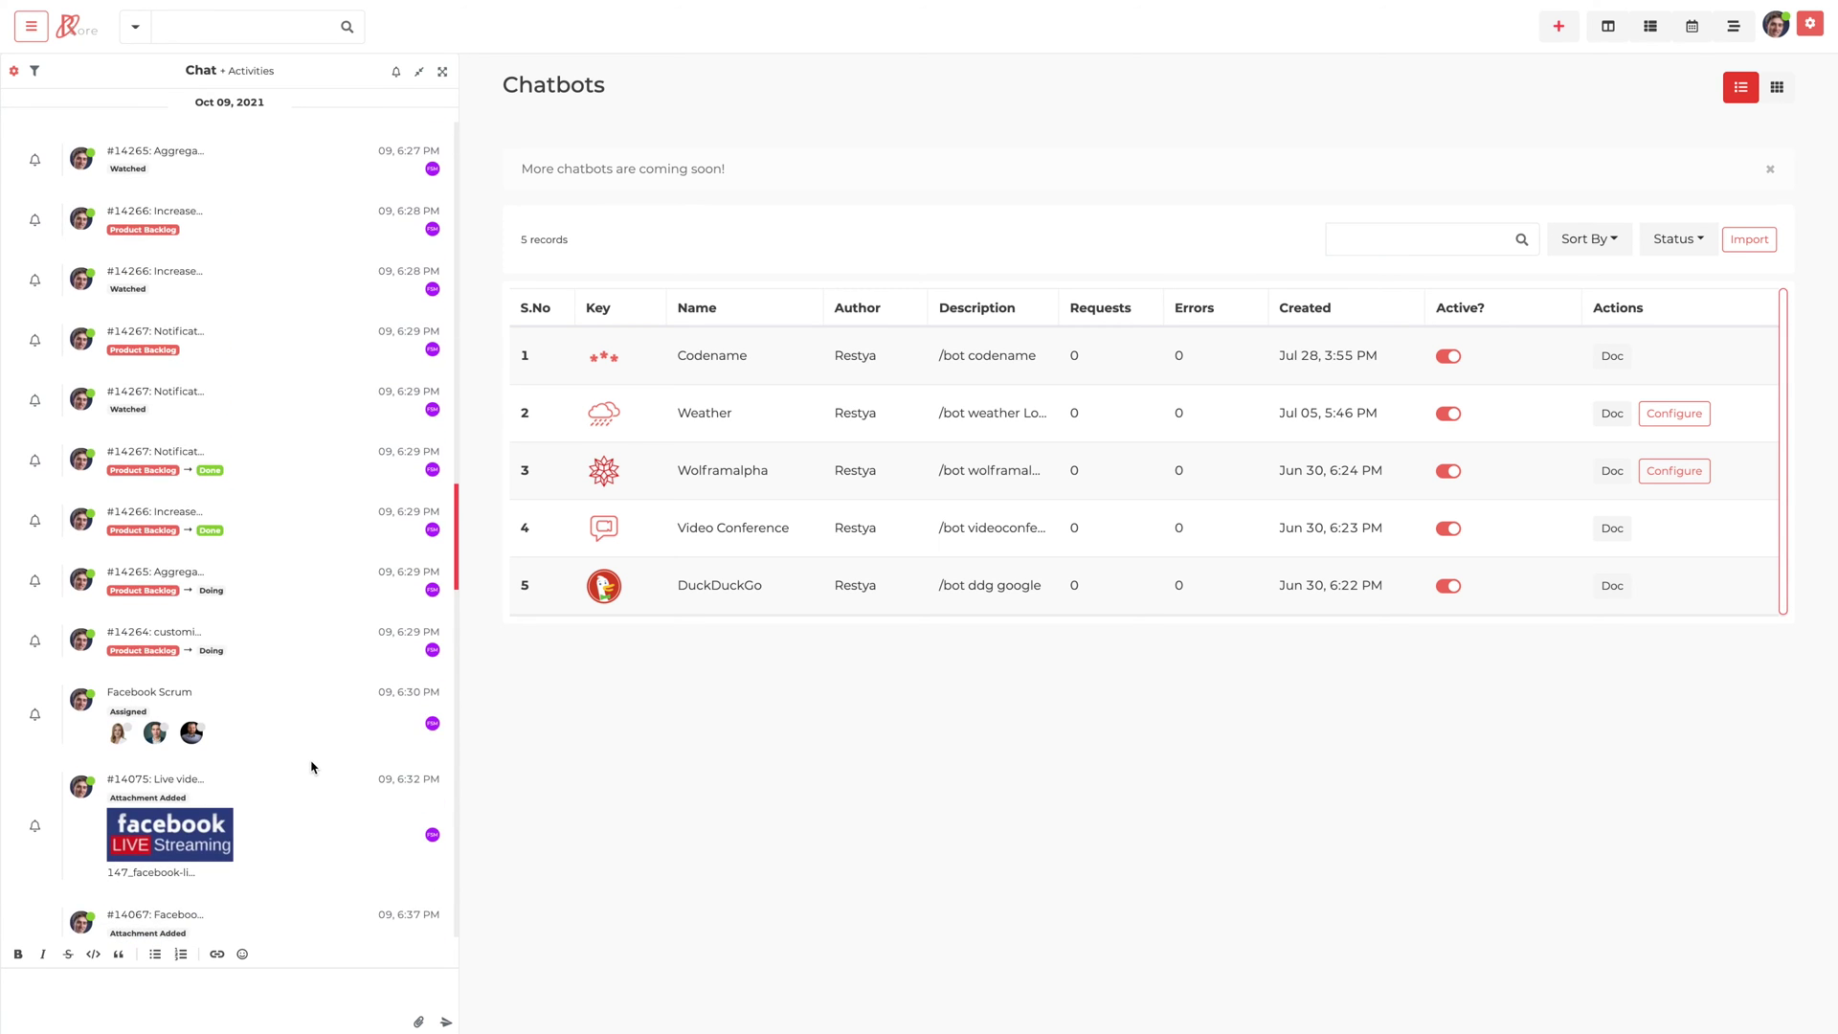
{"action": "scroll", "coordinate": [312, 766], "scroll_direction": "up", "scroll_amount": 8}
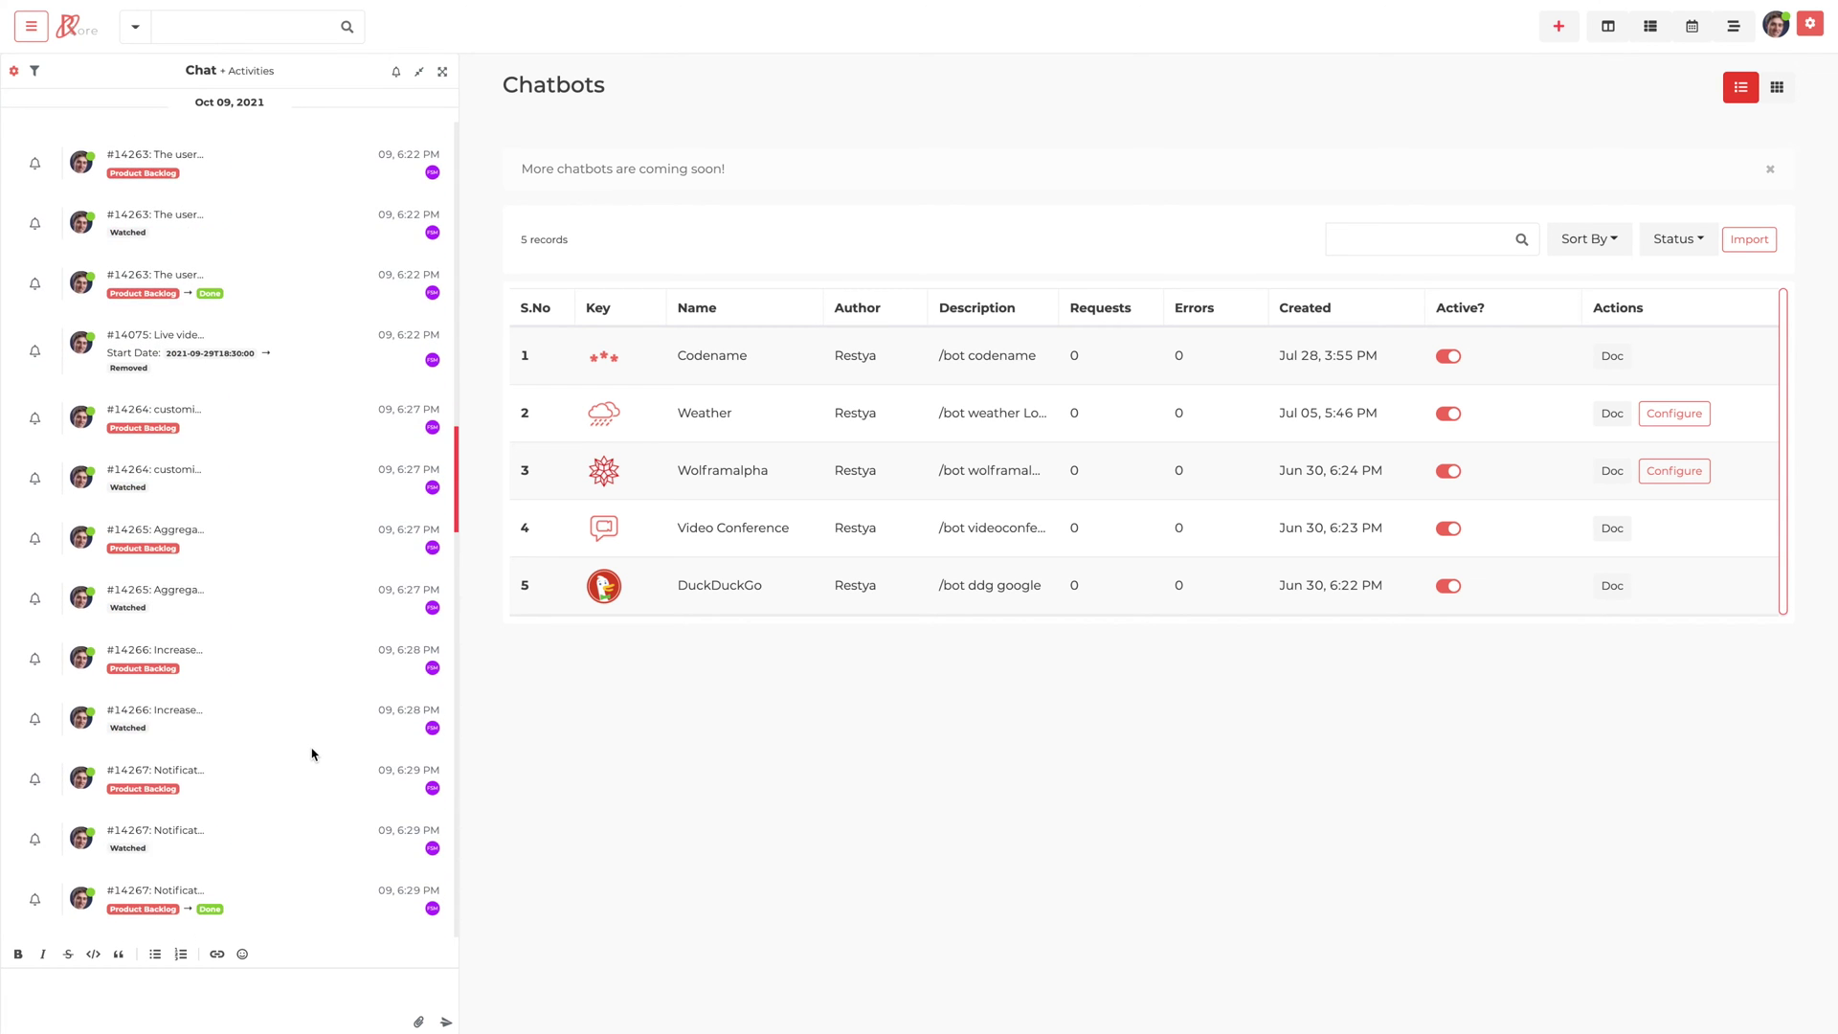
{"action": "scroll", "coordinate": [312, 755], "scroll_direction": "up", "scroll_amount": 12}
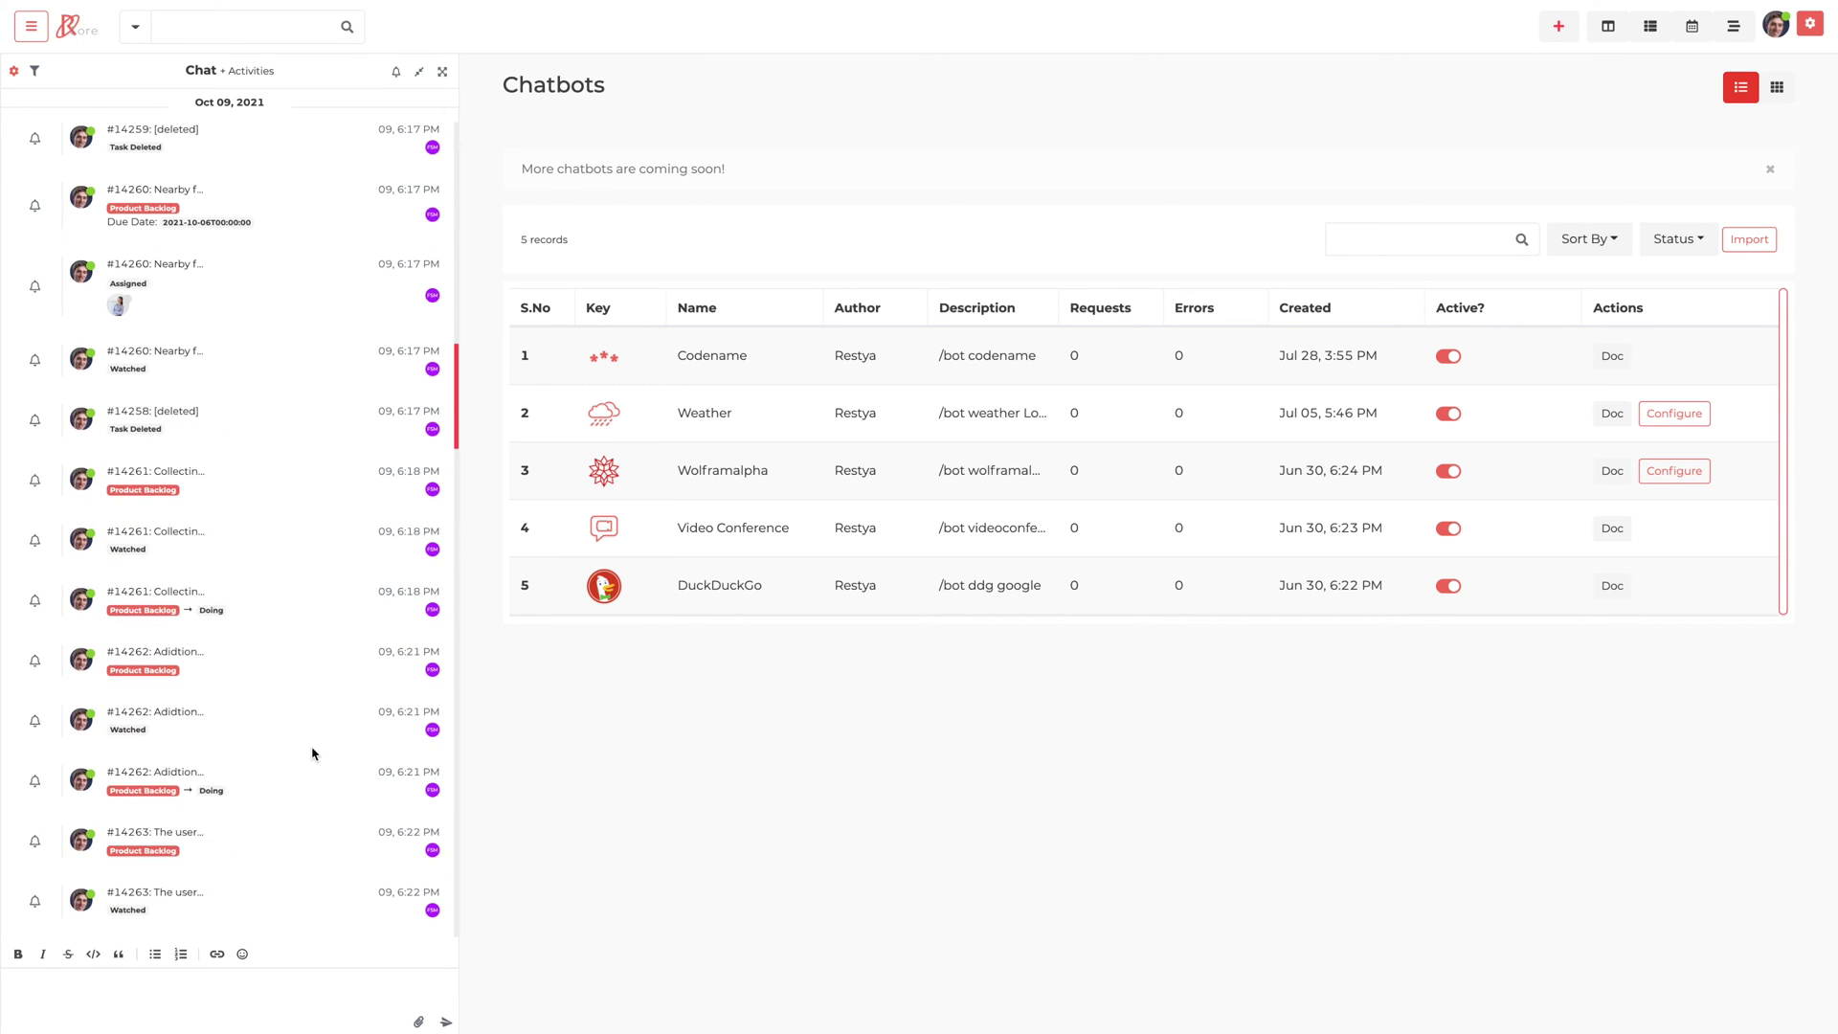
{"action": "scroll", "coordinate": [312, 754], "scroll_direction": "down", "scroll_amount": 10}
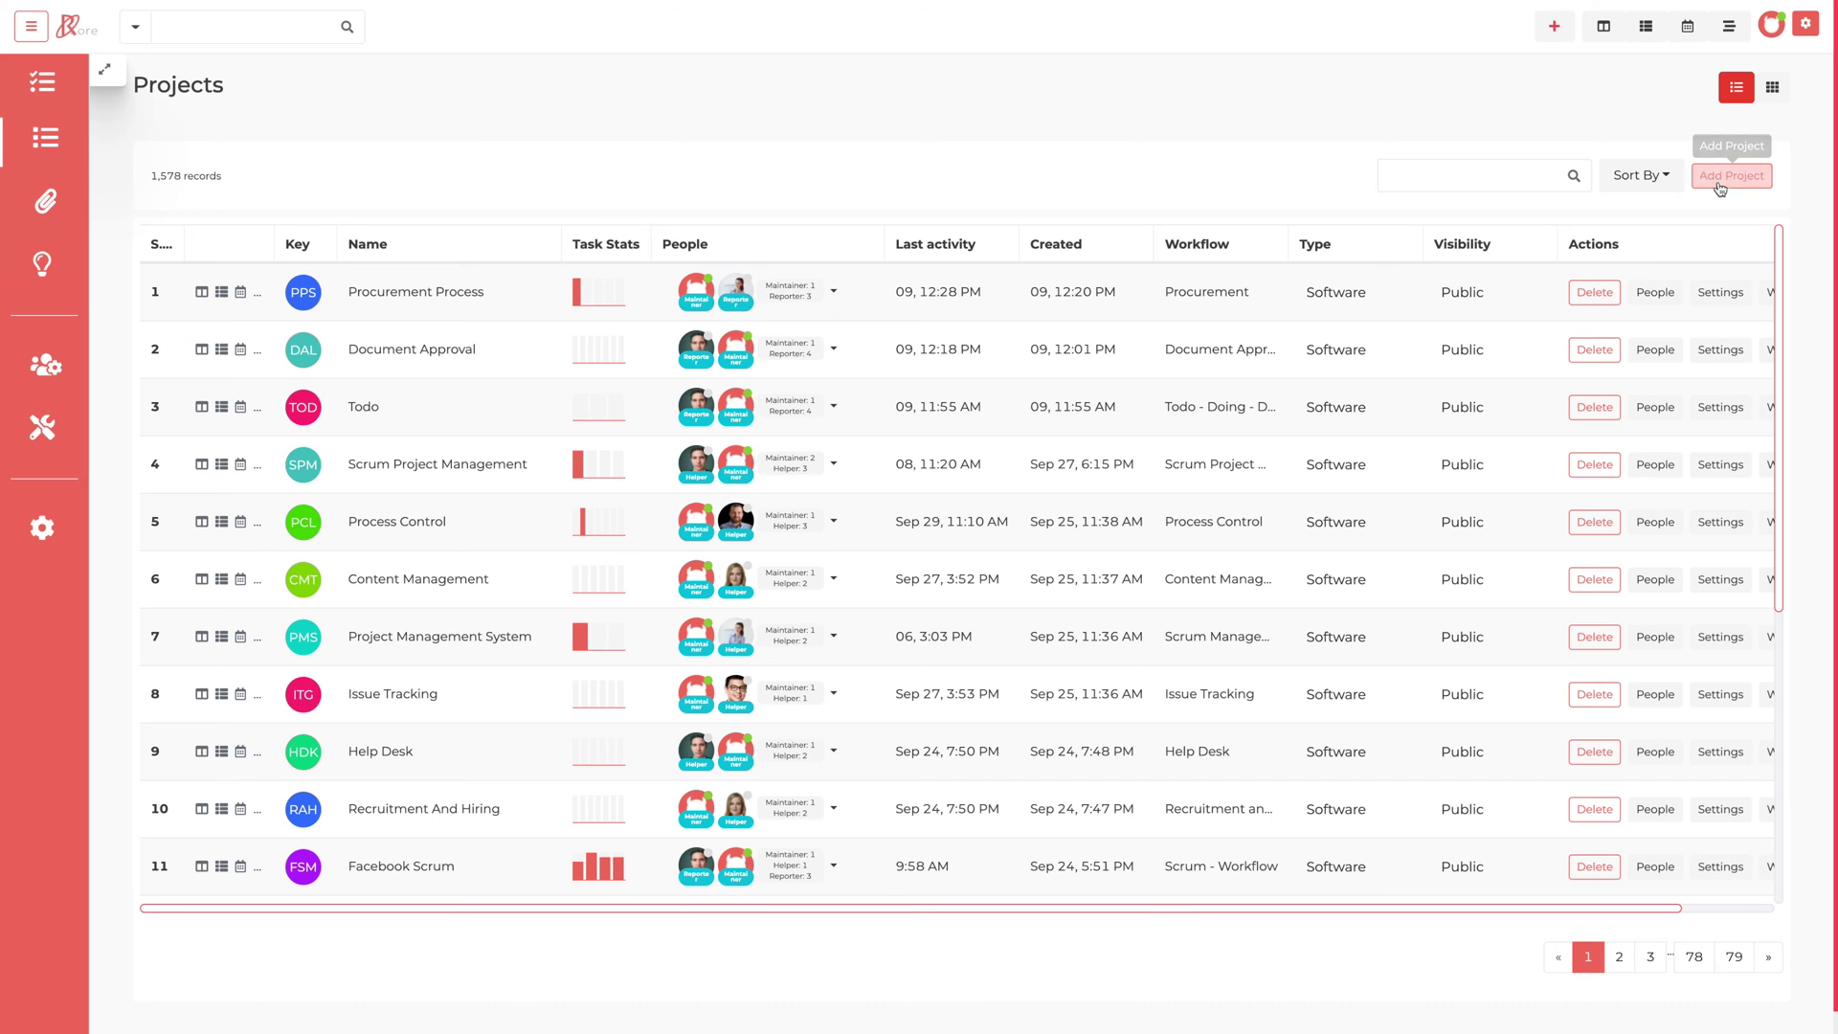
On a new project form, try On-the-fly then Defined workflow type and browse the Workflow list
{"action": "left_click", "coordinate": [1732, 176]}
{"action": "left_click", "coordinate": [502, 920]}
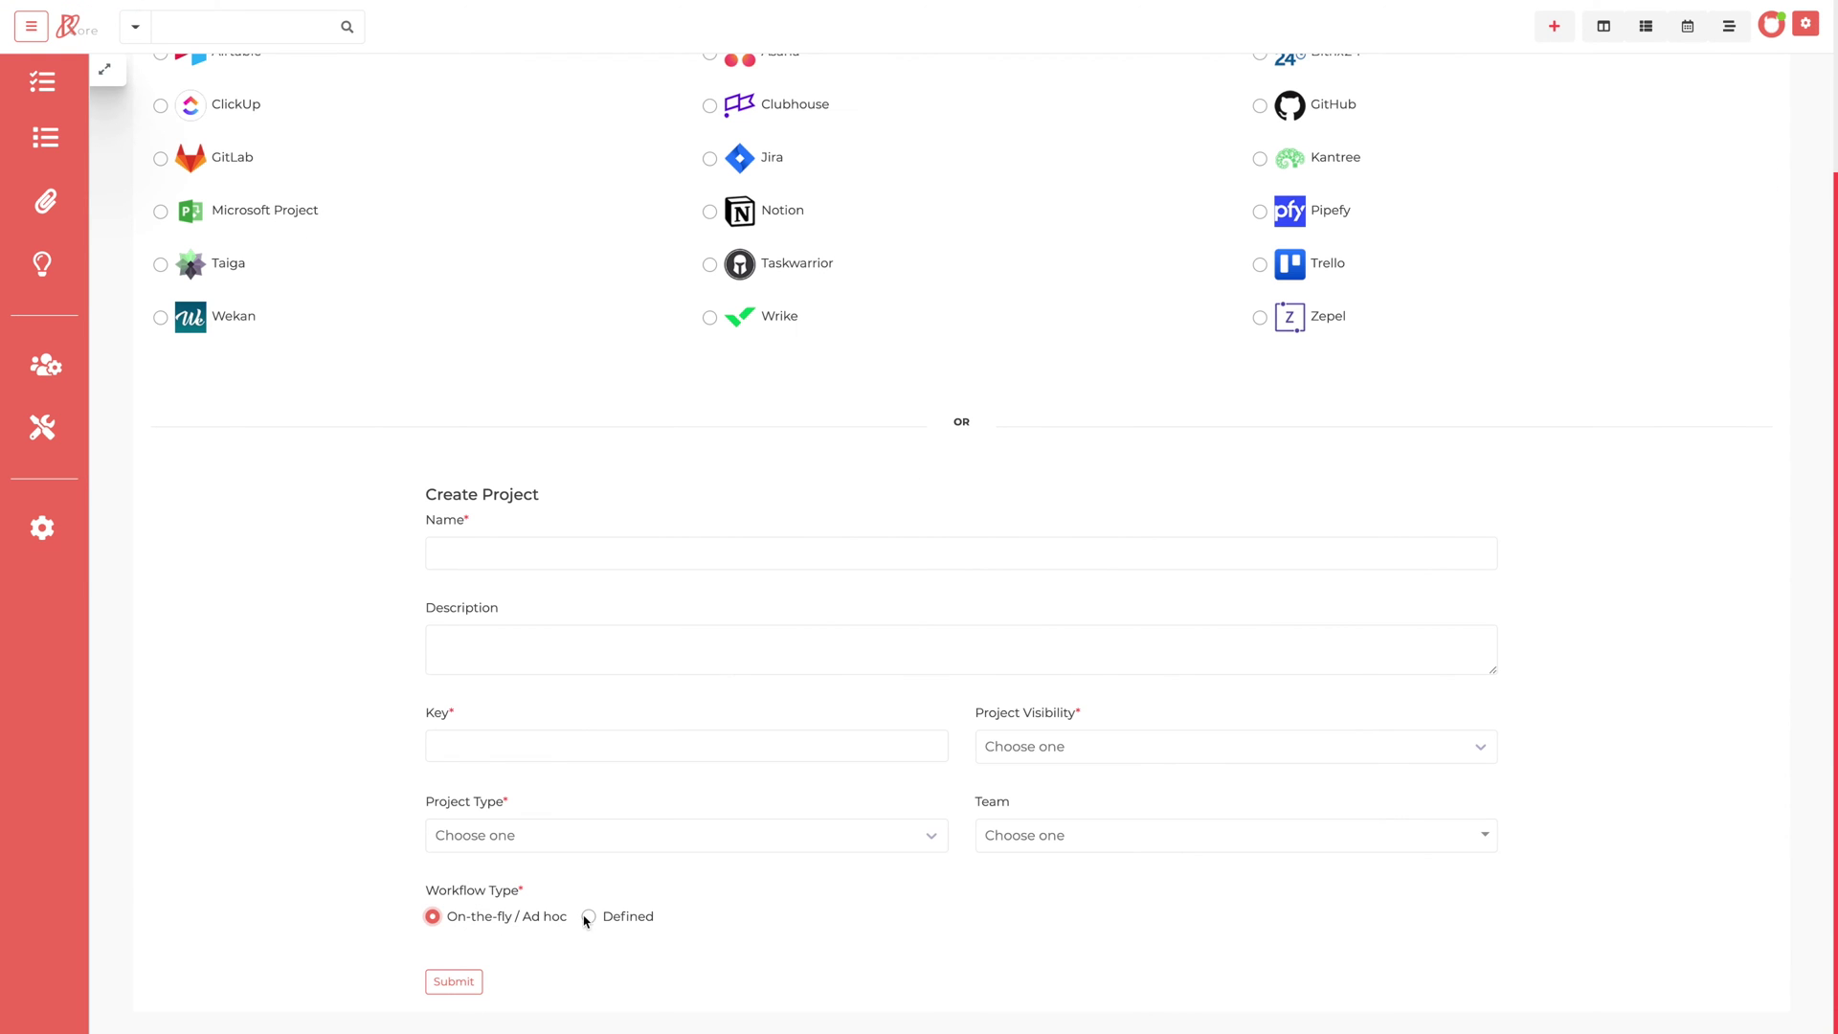
{"action": "key", "text": "Return"}
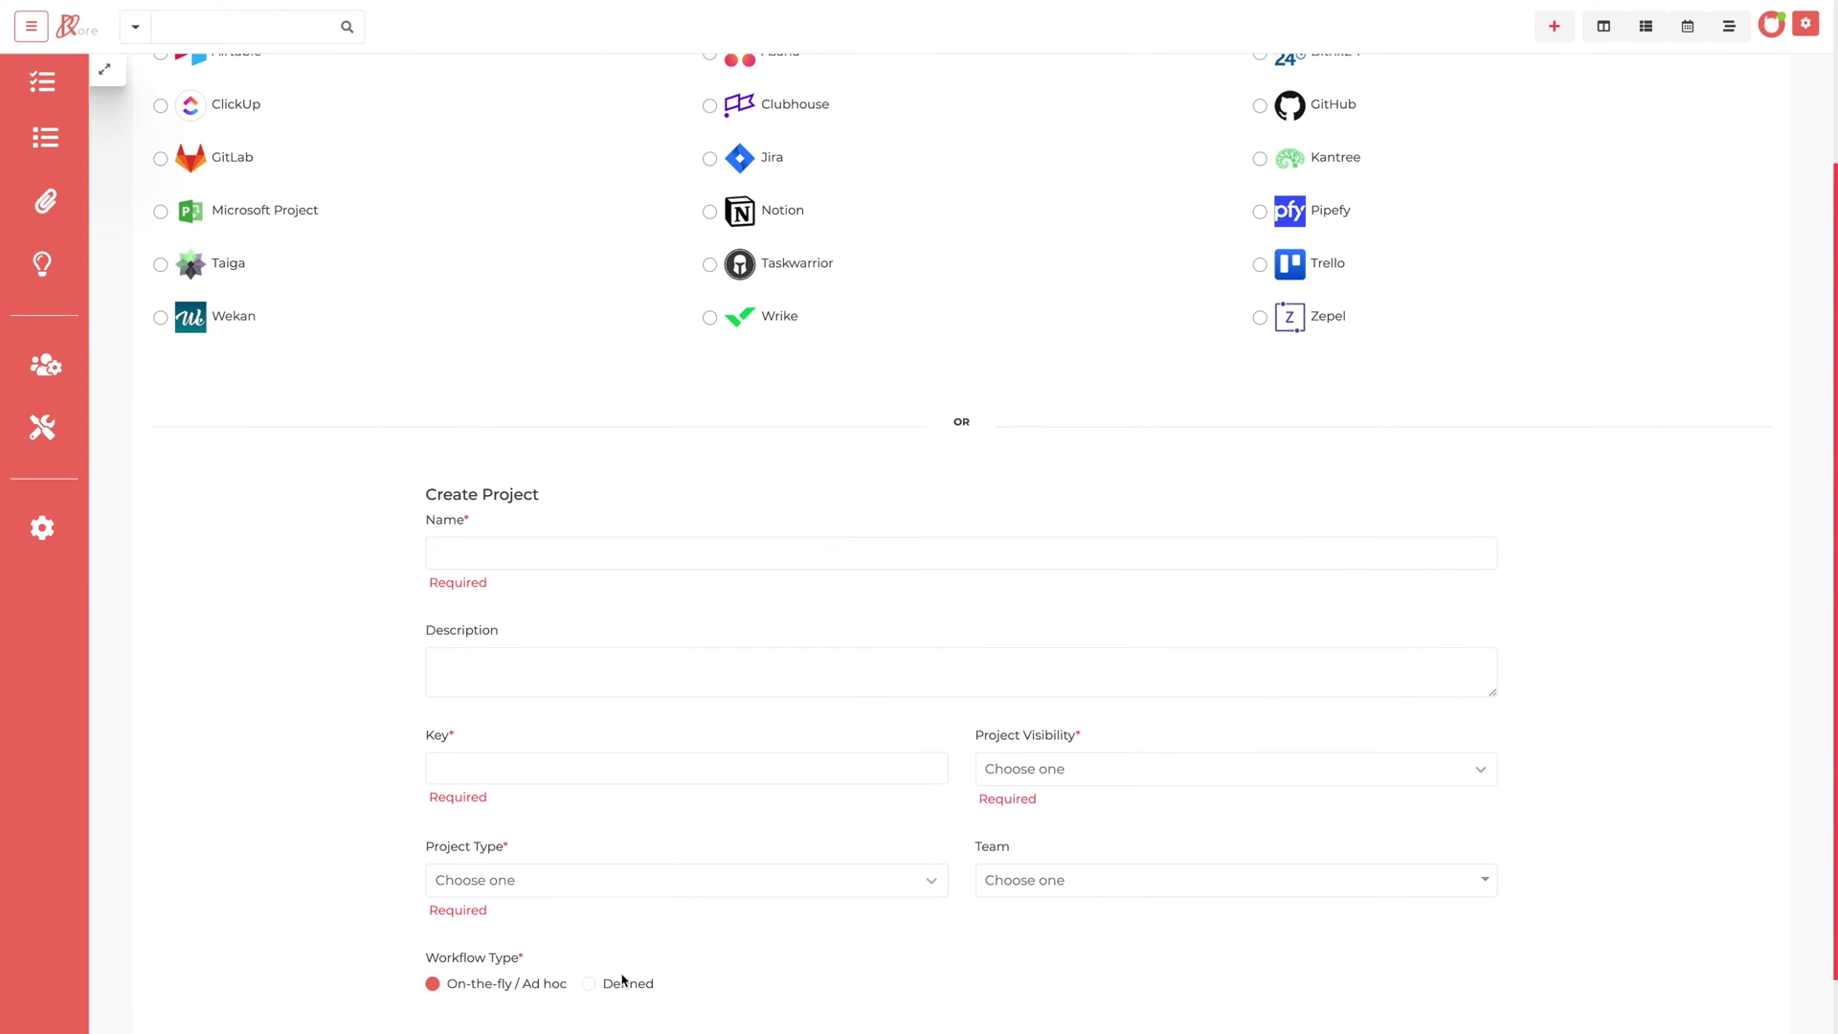
{"action": "left_click", "coordinate": [622, 982]}
{"action": "scroll", "coordinate": [613, 948], "scroll_direction": "down", "scroll_amount": 2}
{"action": "left_click", "coordinate": [624, 904]}
{"action": "left_click", "coordinate": [826, 903]}
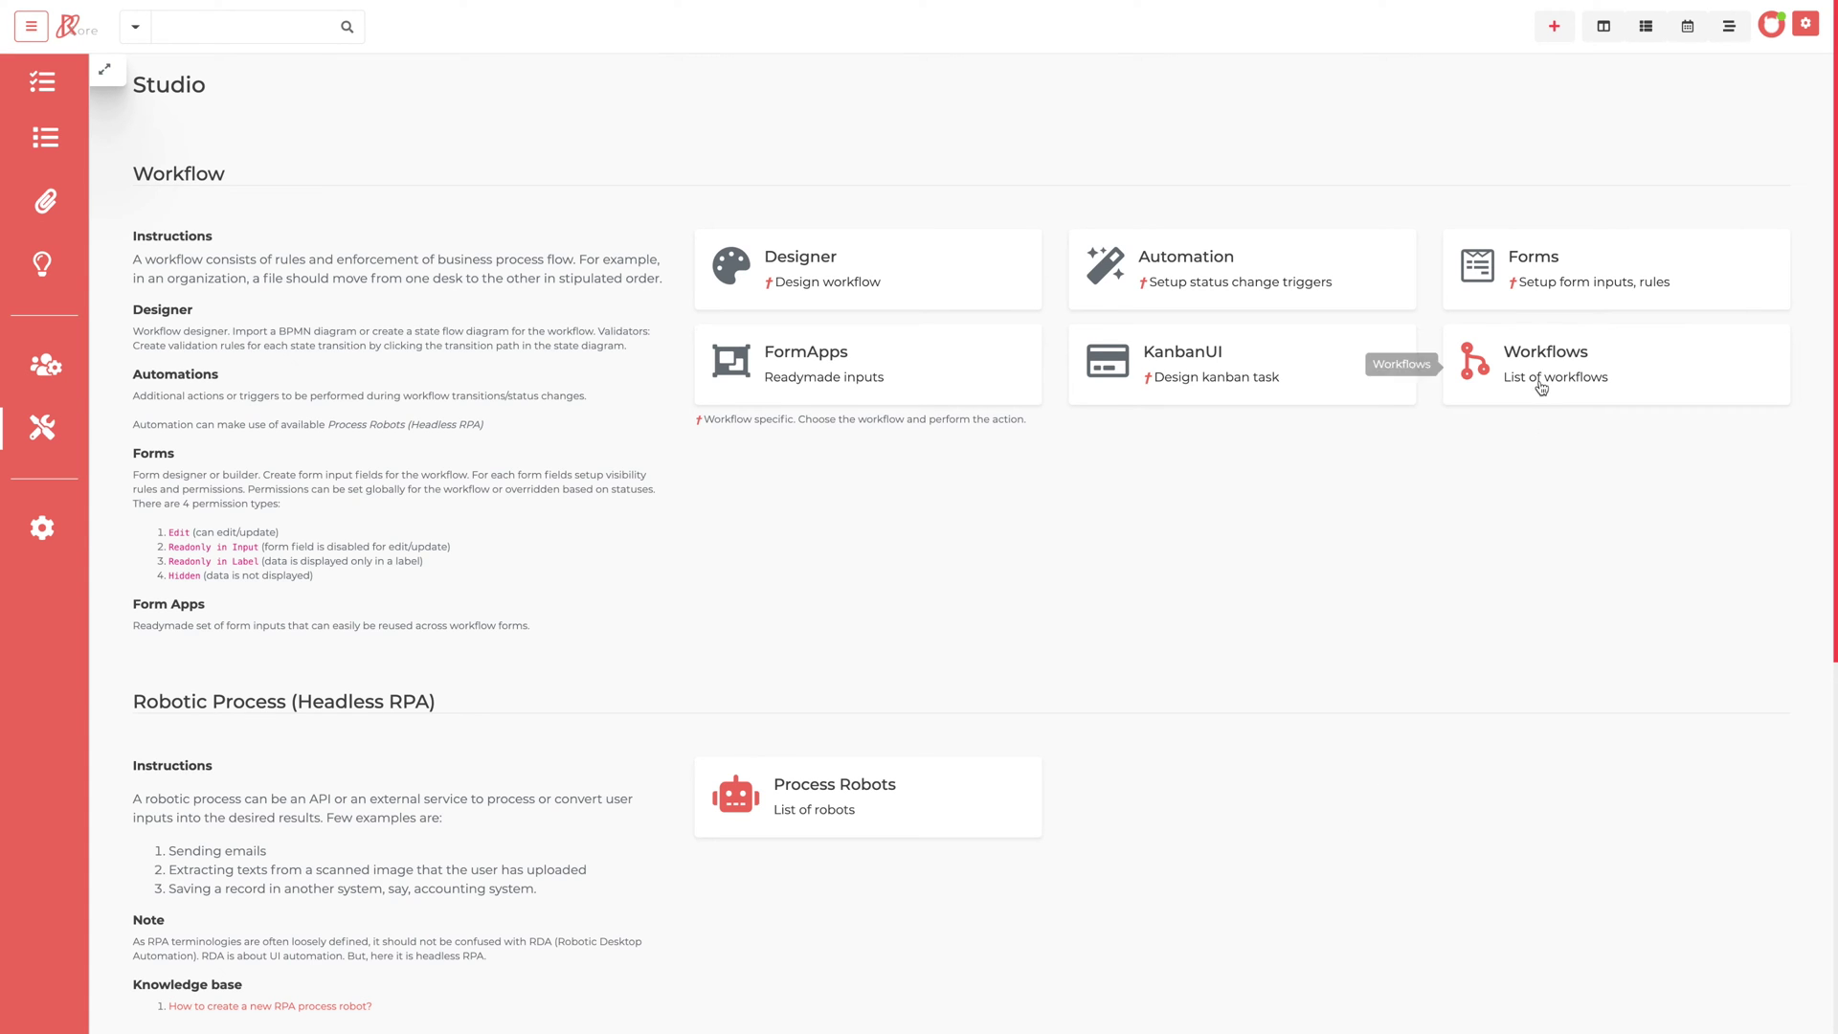
From the Workflows list, start a new workflow, go back, and edit Scrum Project Management
{"action": "left_click", "coordinate": [857, 279]}
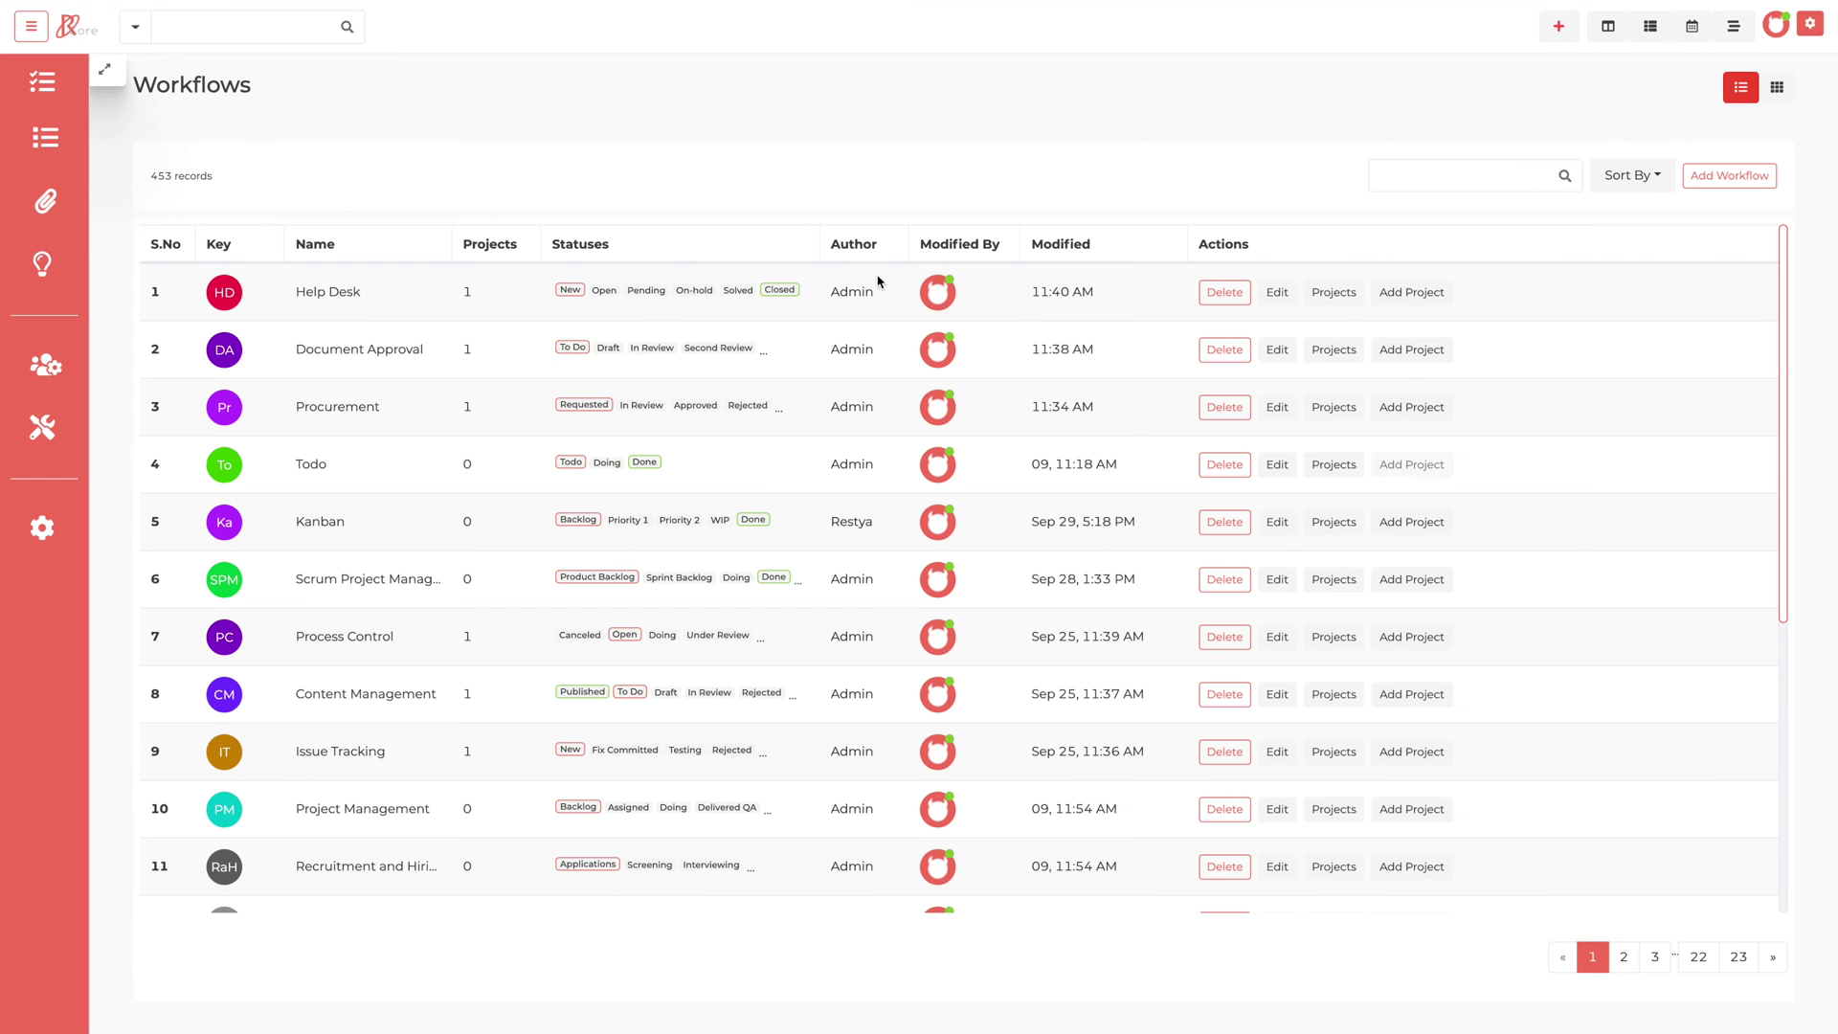
{"action": "left_click", "coordinate": [1751, 178]}
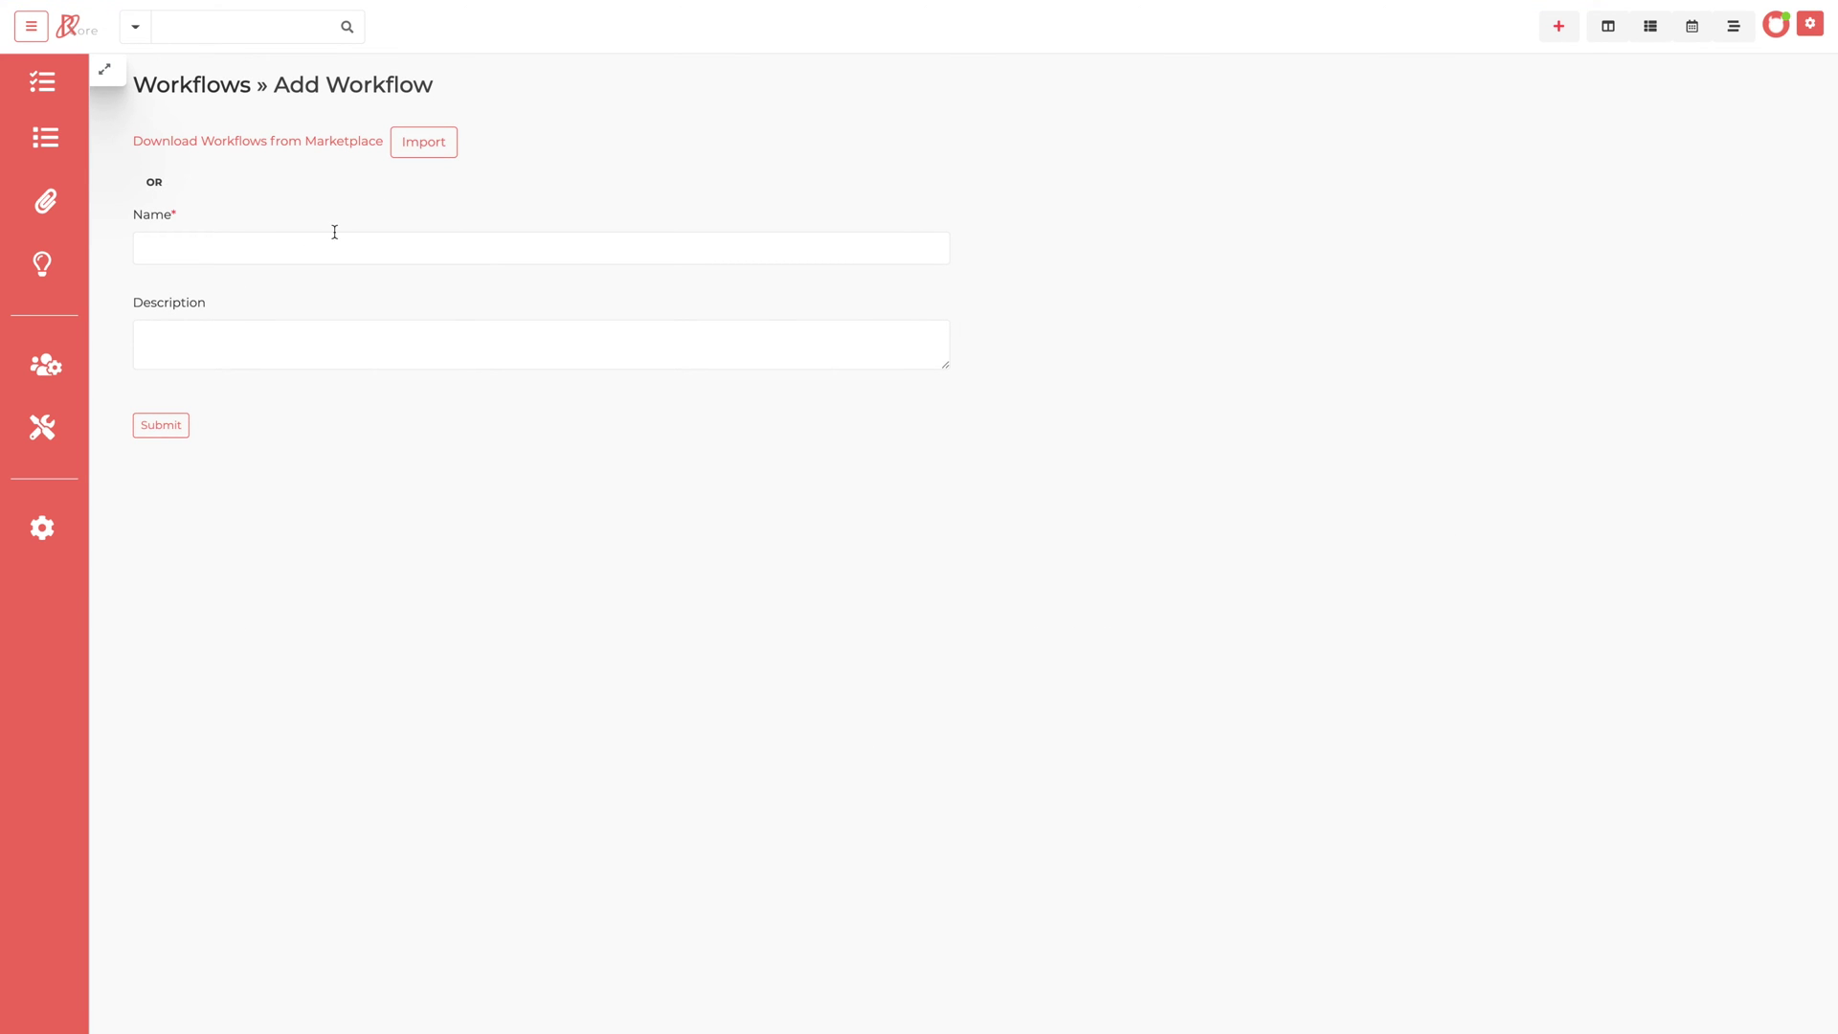
{"action": "left_click", "coordinate": [203, 87]}
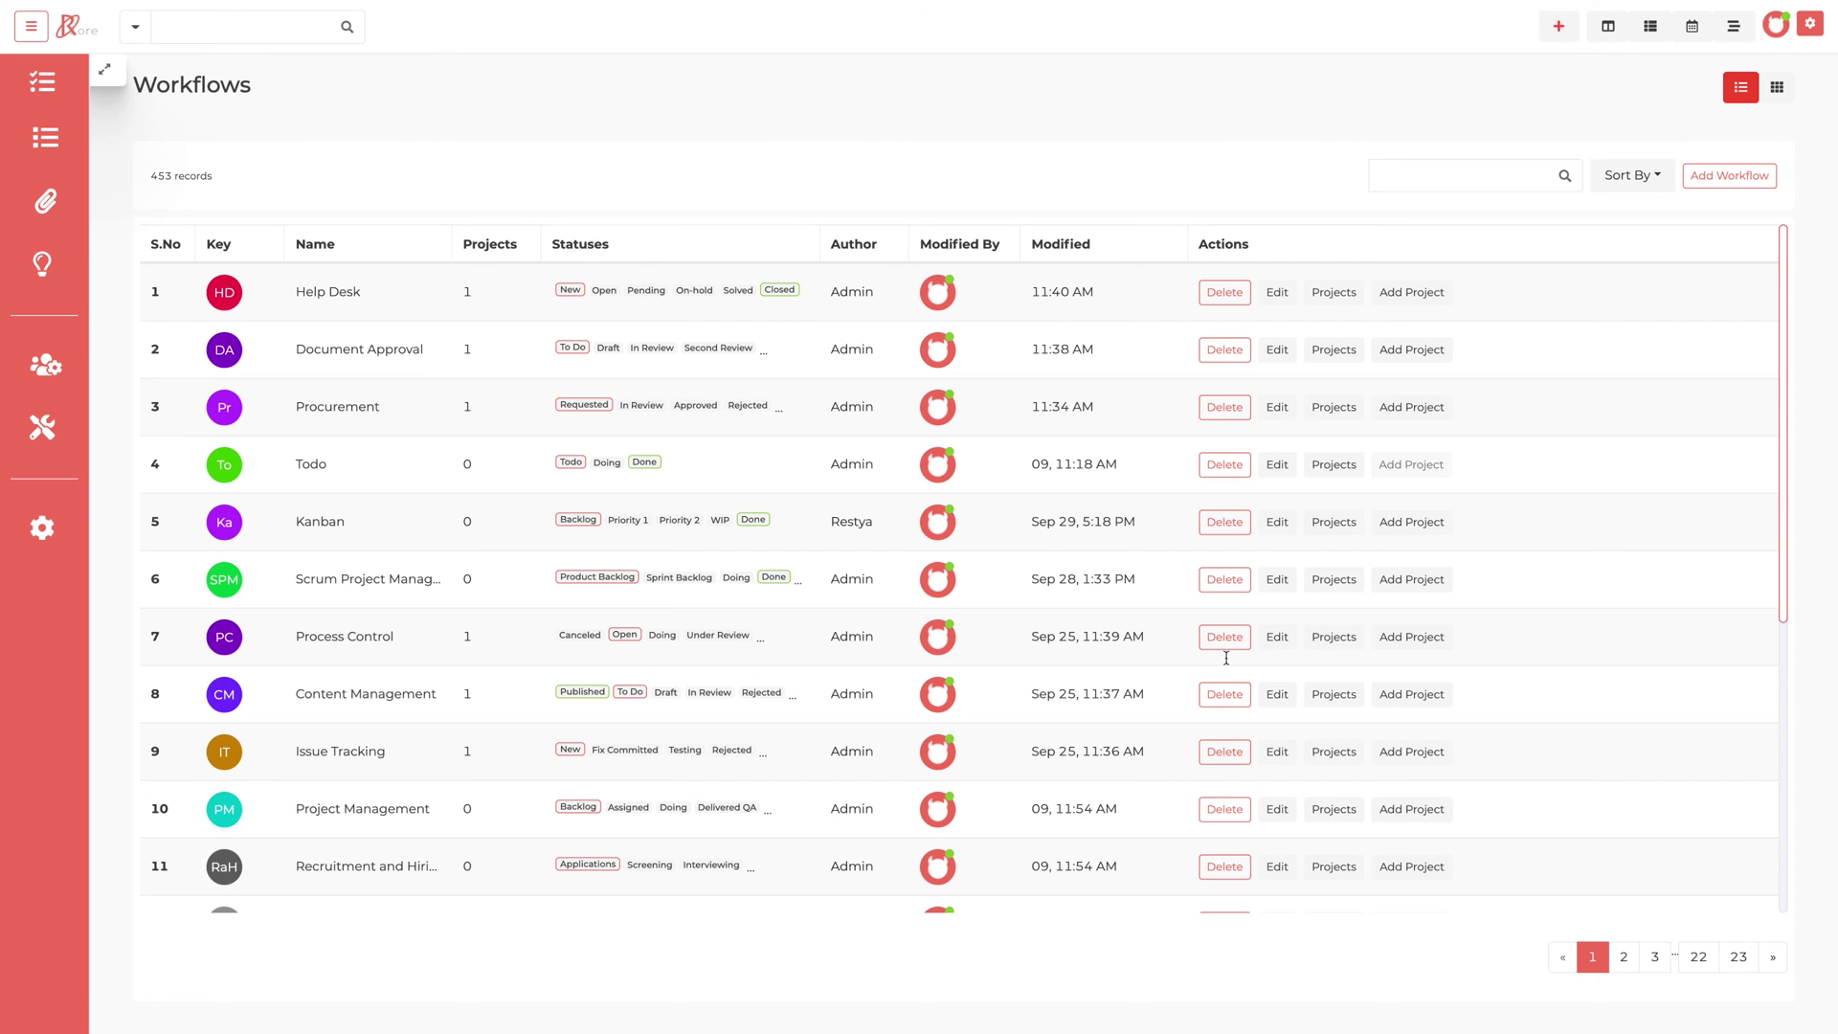
{"action": "left_click", "coordinate": [1277, 579]}
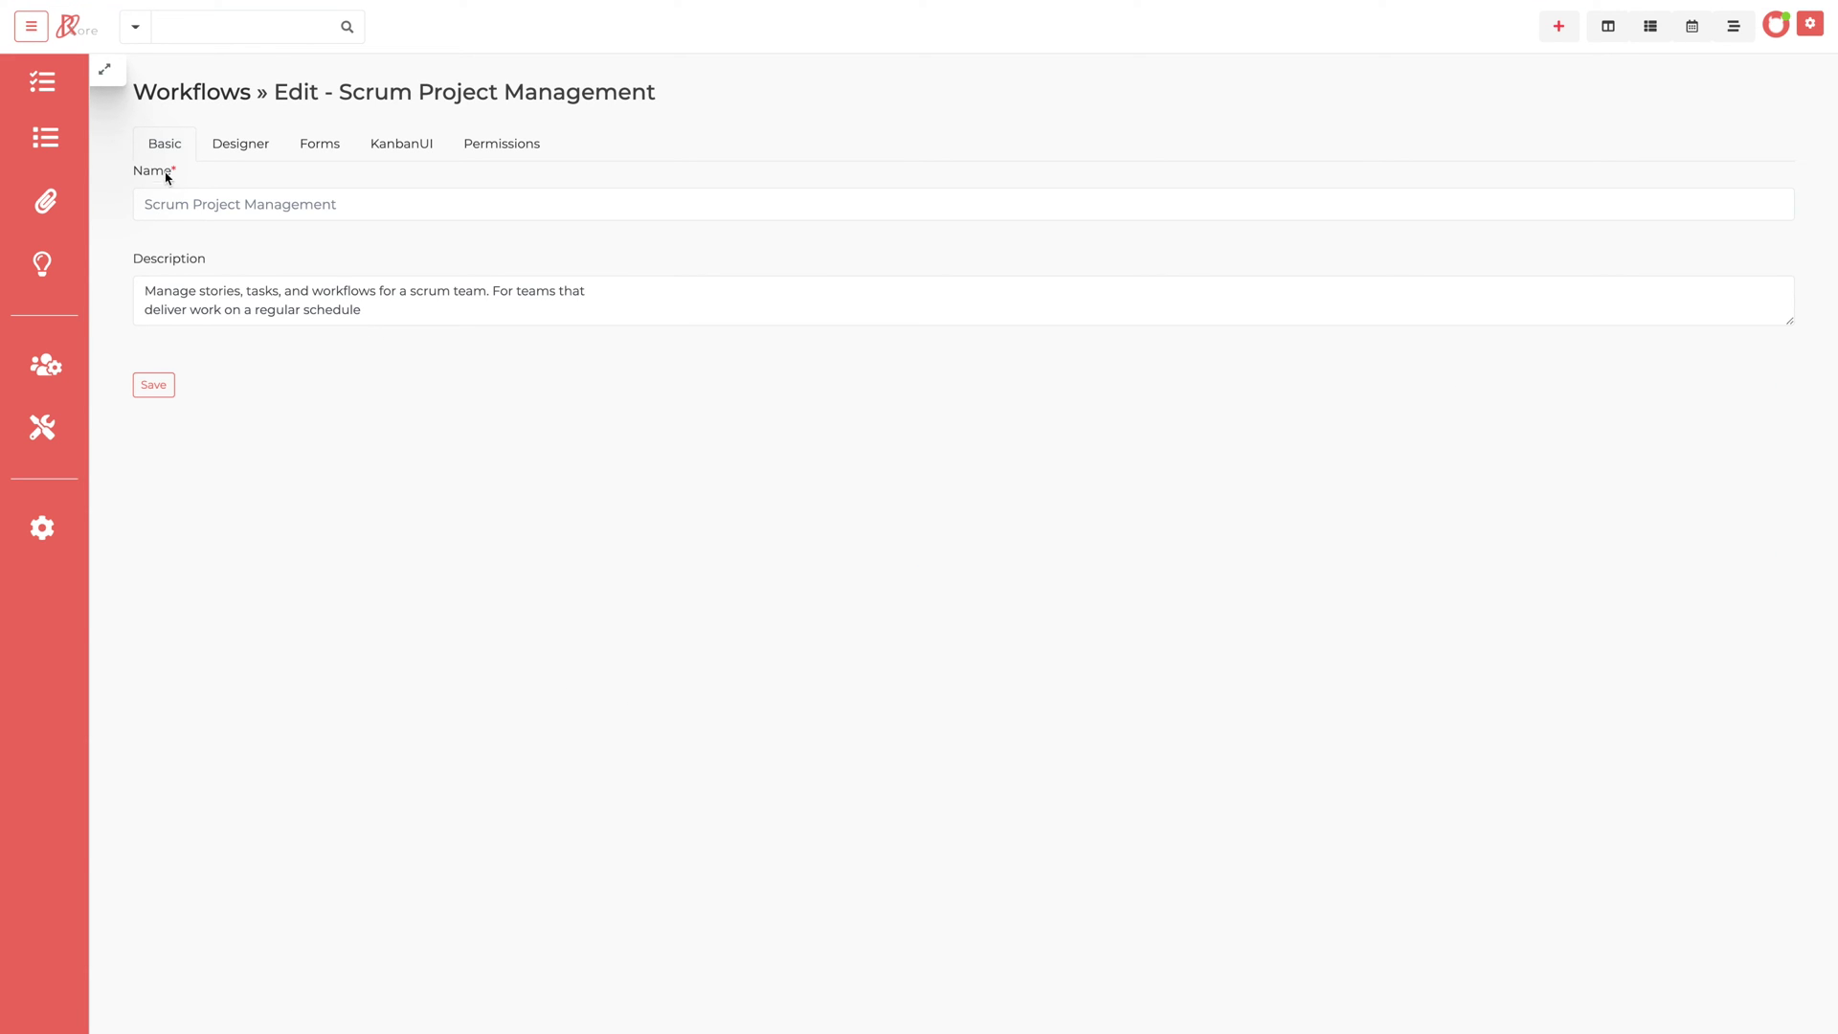
{"action": "left_click", "coordinate": [235, 151]}
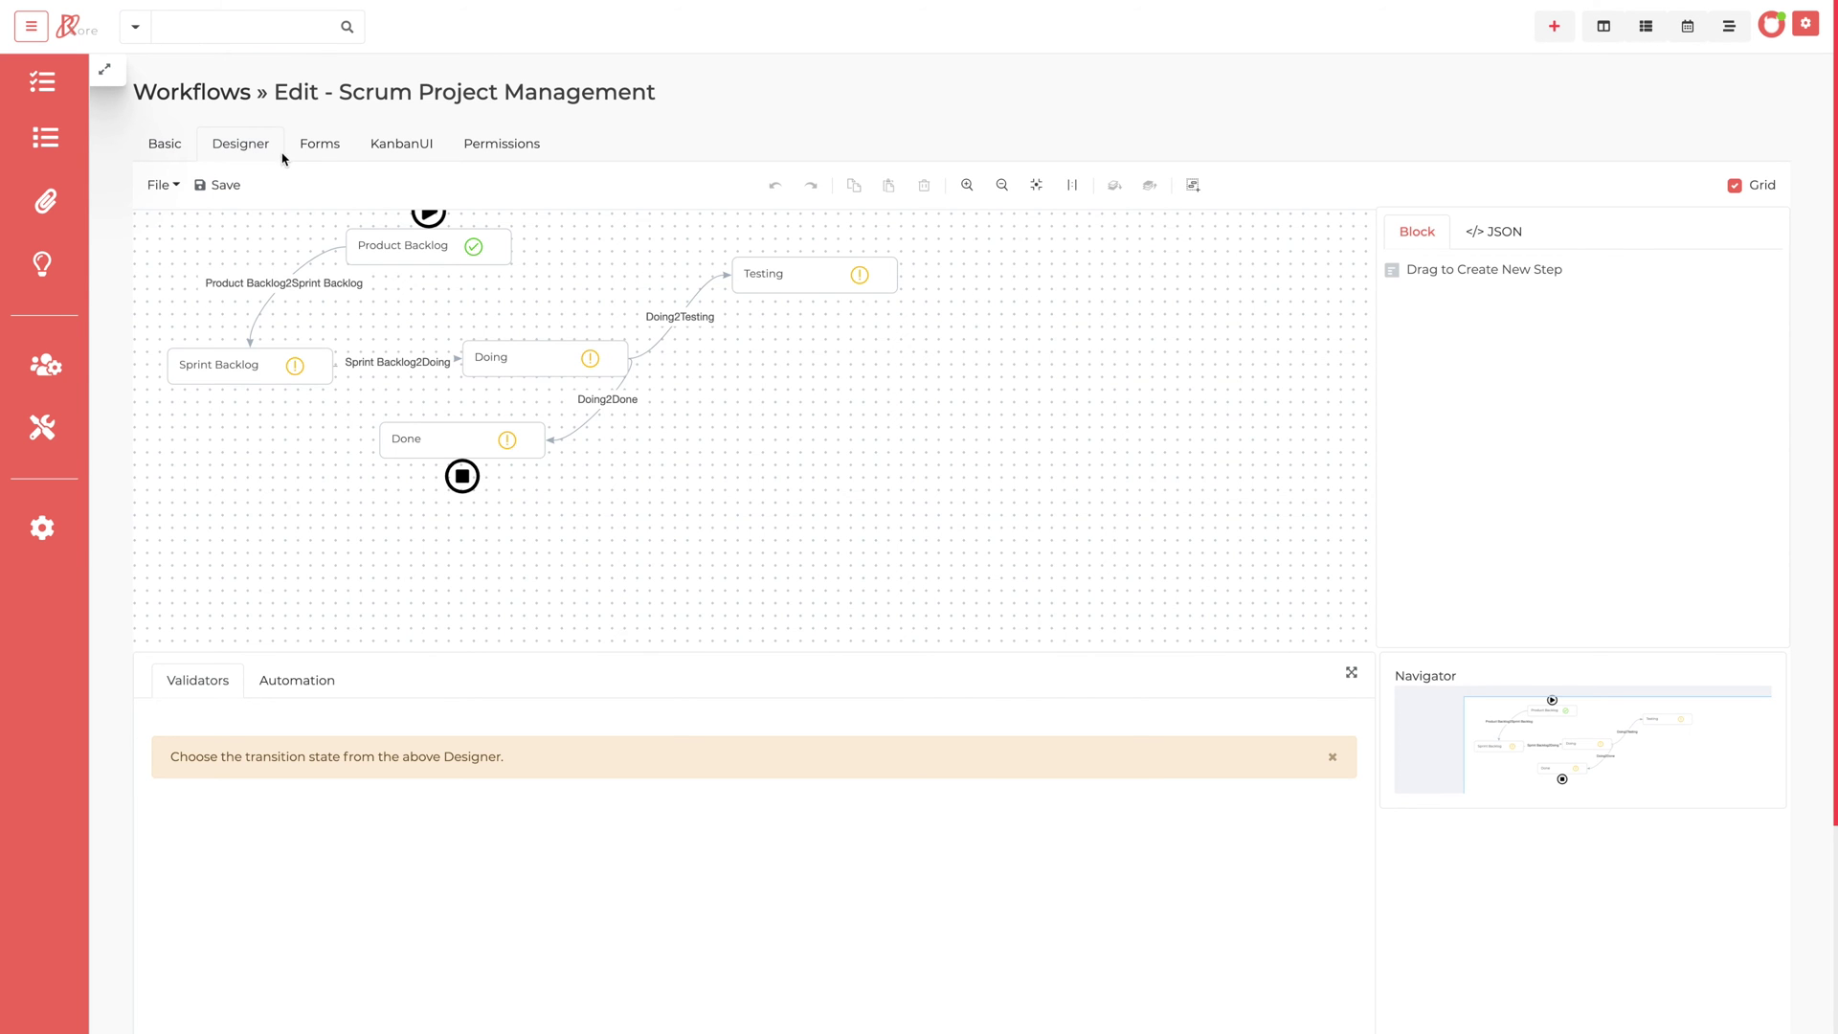
{"action": "left_click", "coordinate": [319, 151]}
{"action": "left_click", "coordinate": [390, 151]}
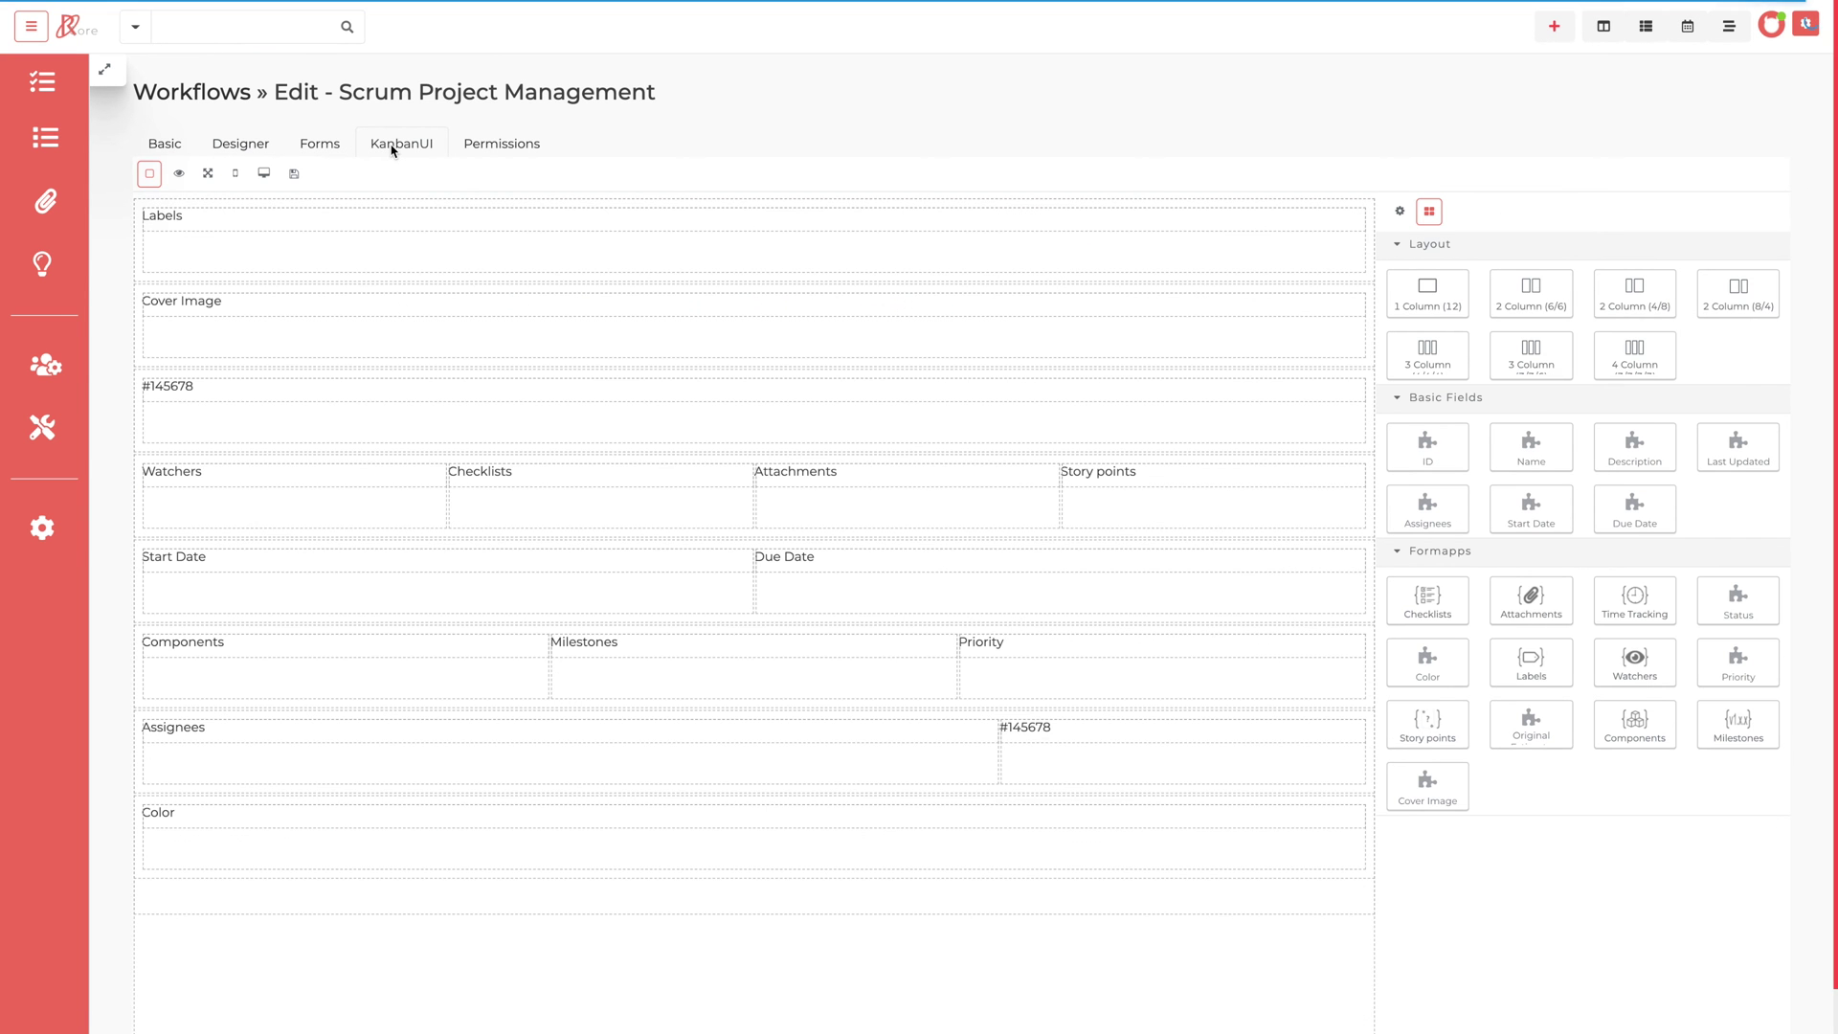
{"action": "left_click", "coordinate": [484, 148]}
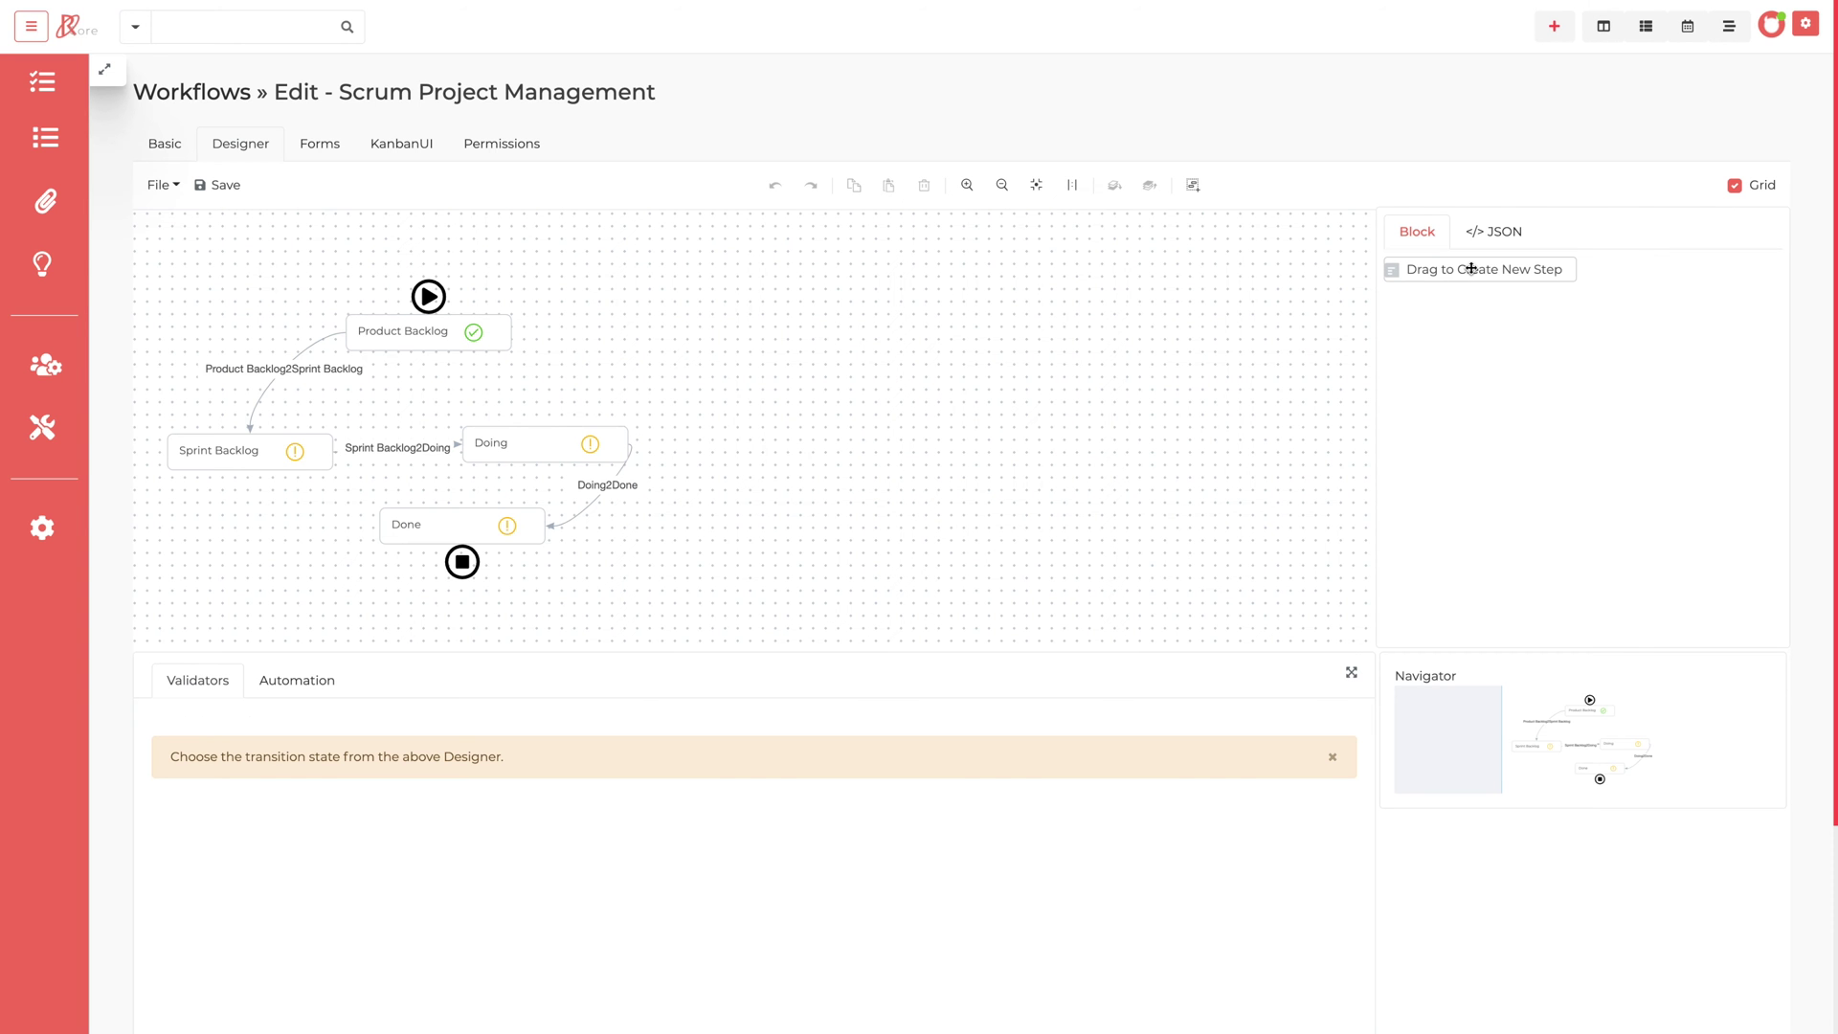
Create a step labelled Testing and link Doing to it with a Doing2Testing transition
{"action": "left_click_drag", "start_coordinate": [1488, 271], "coordinate": [815, 361]}
{"action": "double_click", "coordinate": [1472, 348]}
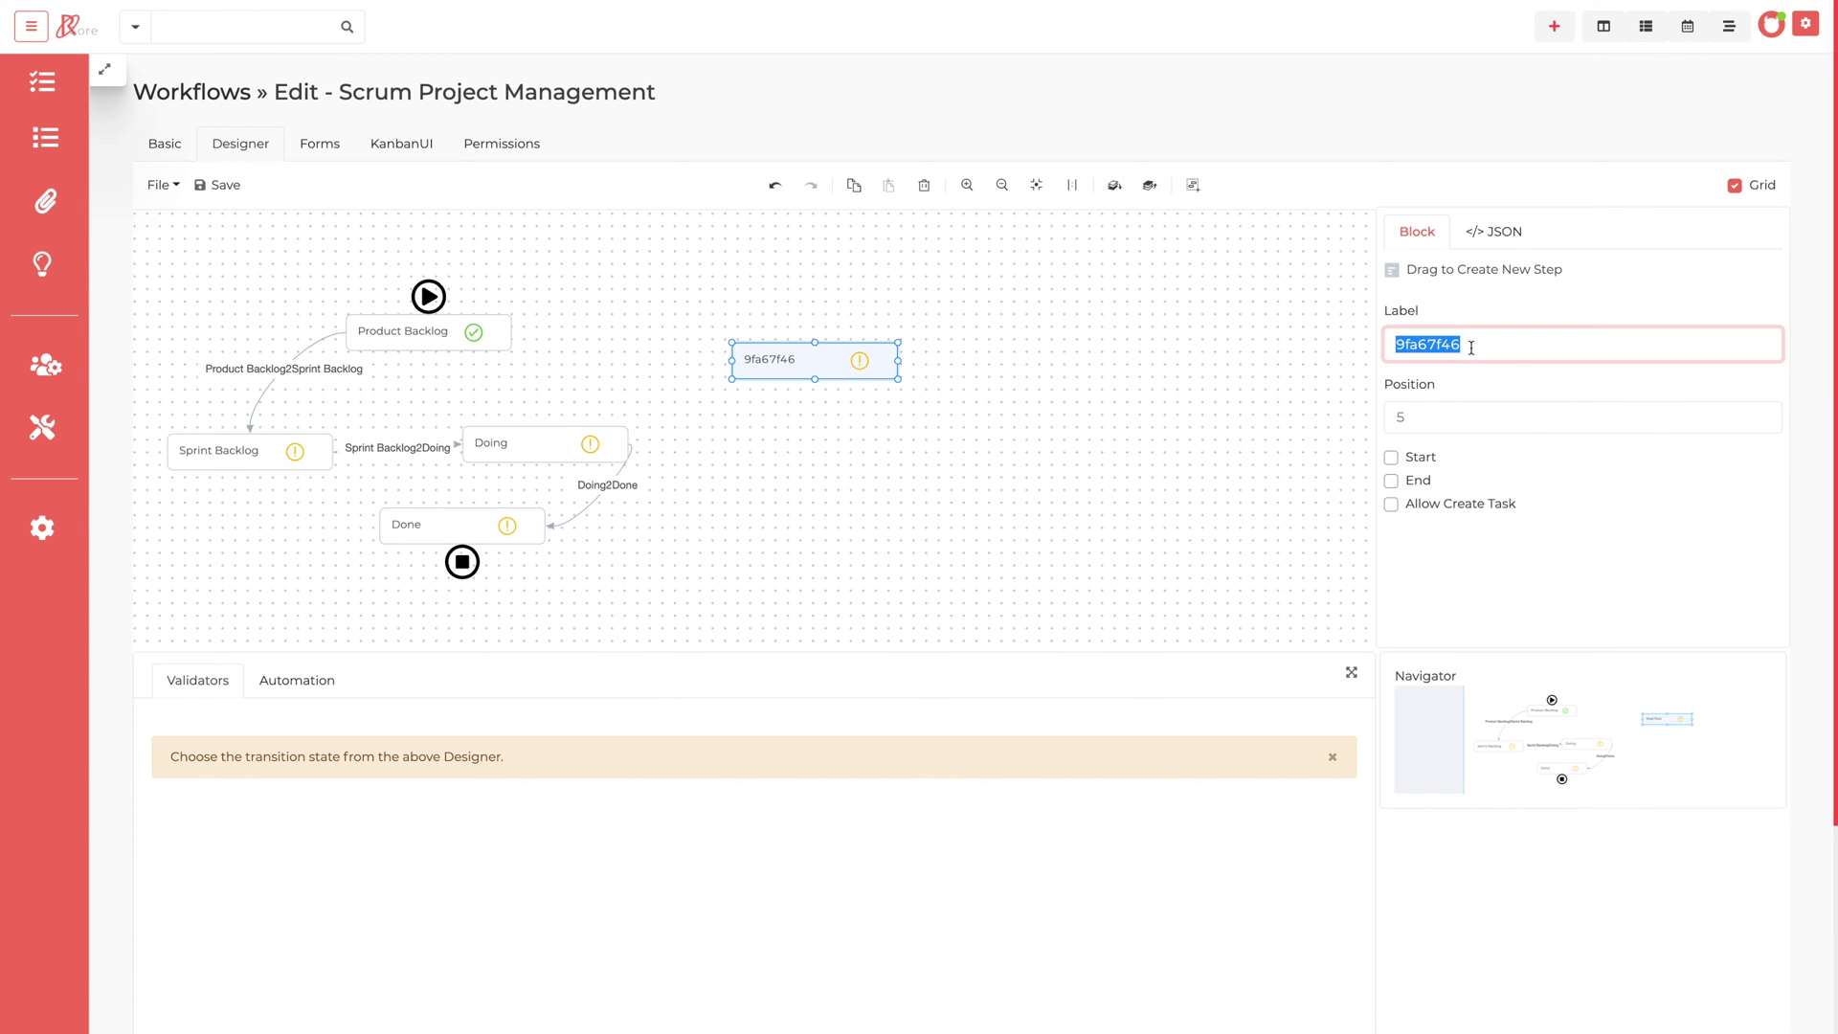
{"action": "type", "text": "Testing"}
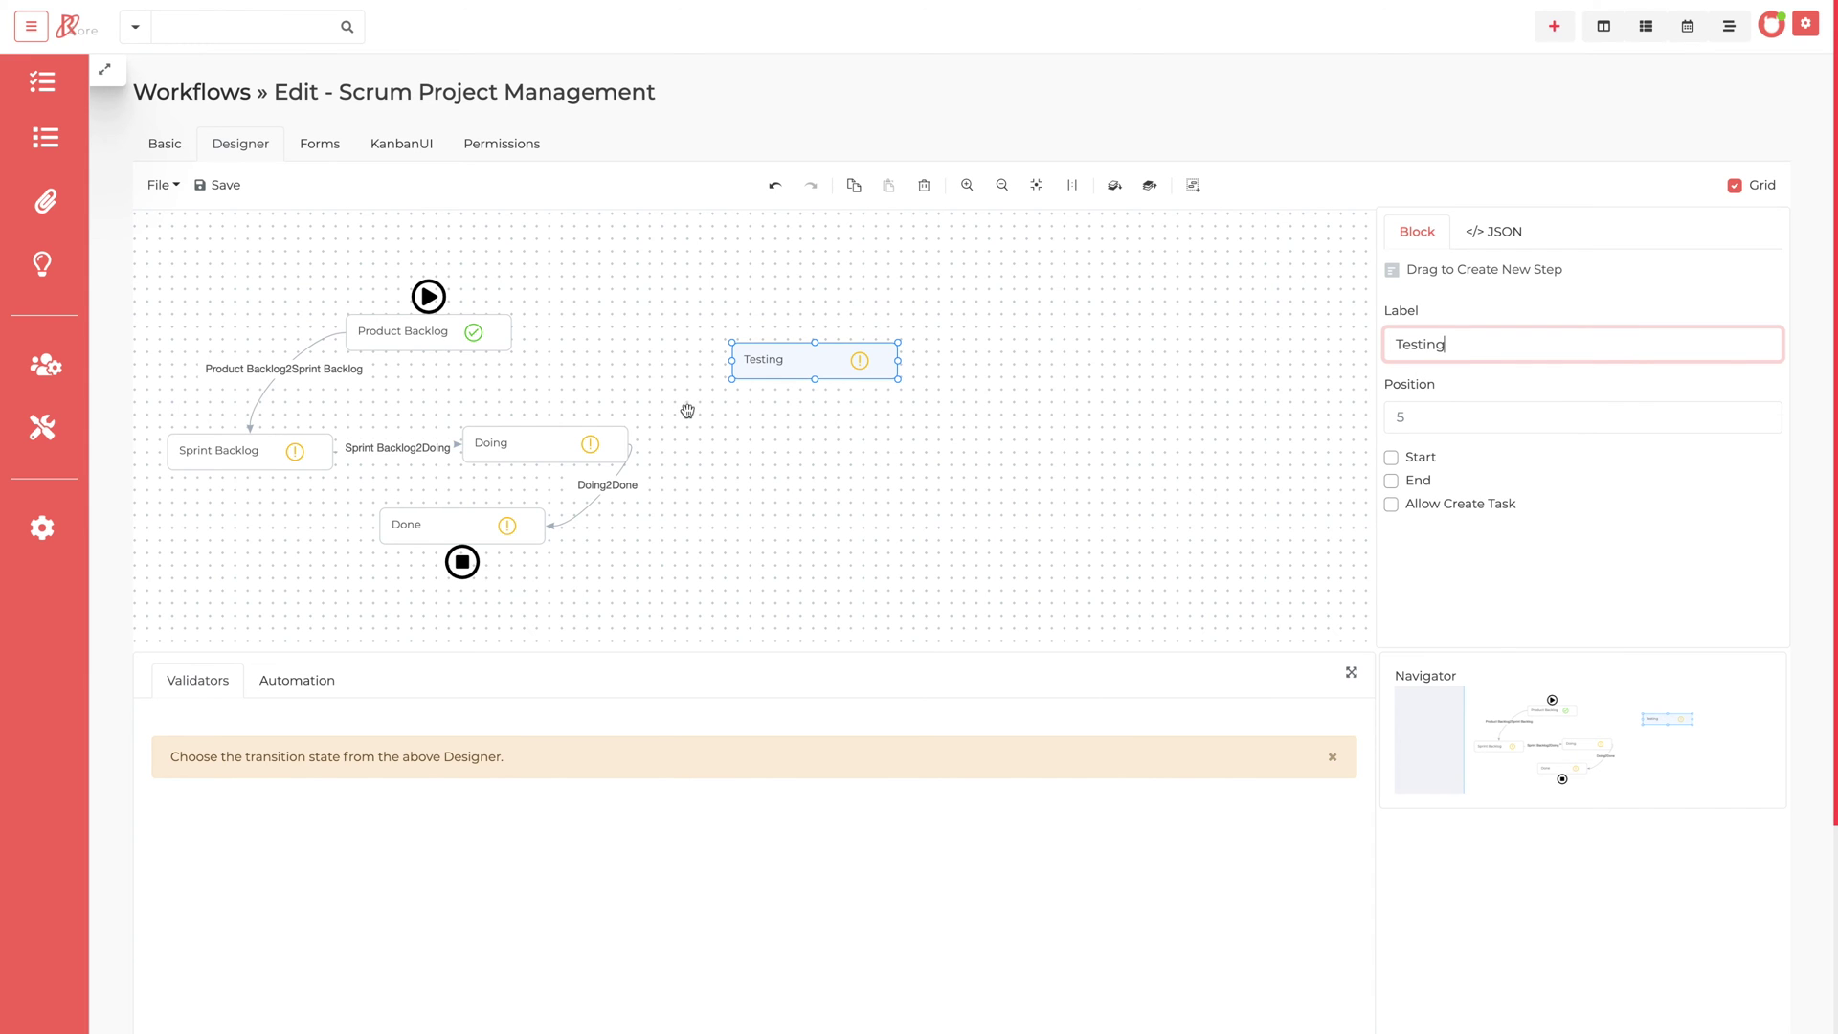
{"action": "left_click_drag", "start_coordinate": [629, 443], "coordinate": [737, 362]}
{"action": "scroll", "coordinate": [833, 517], "scroll_direction": "down", "scroll_amount": 1}
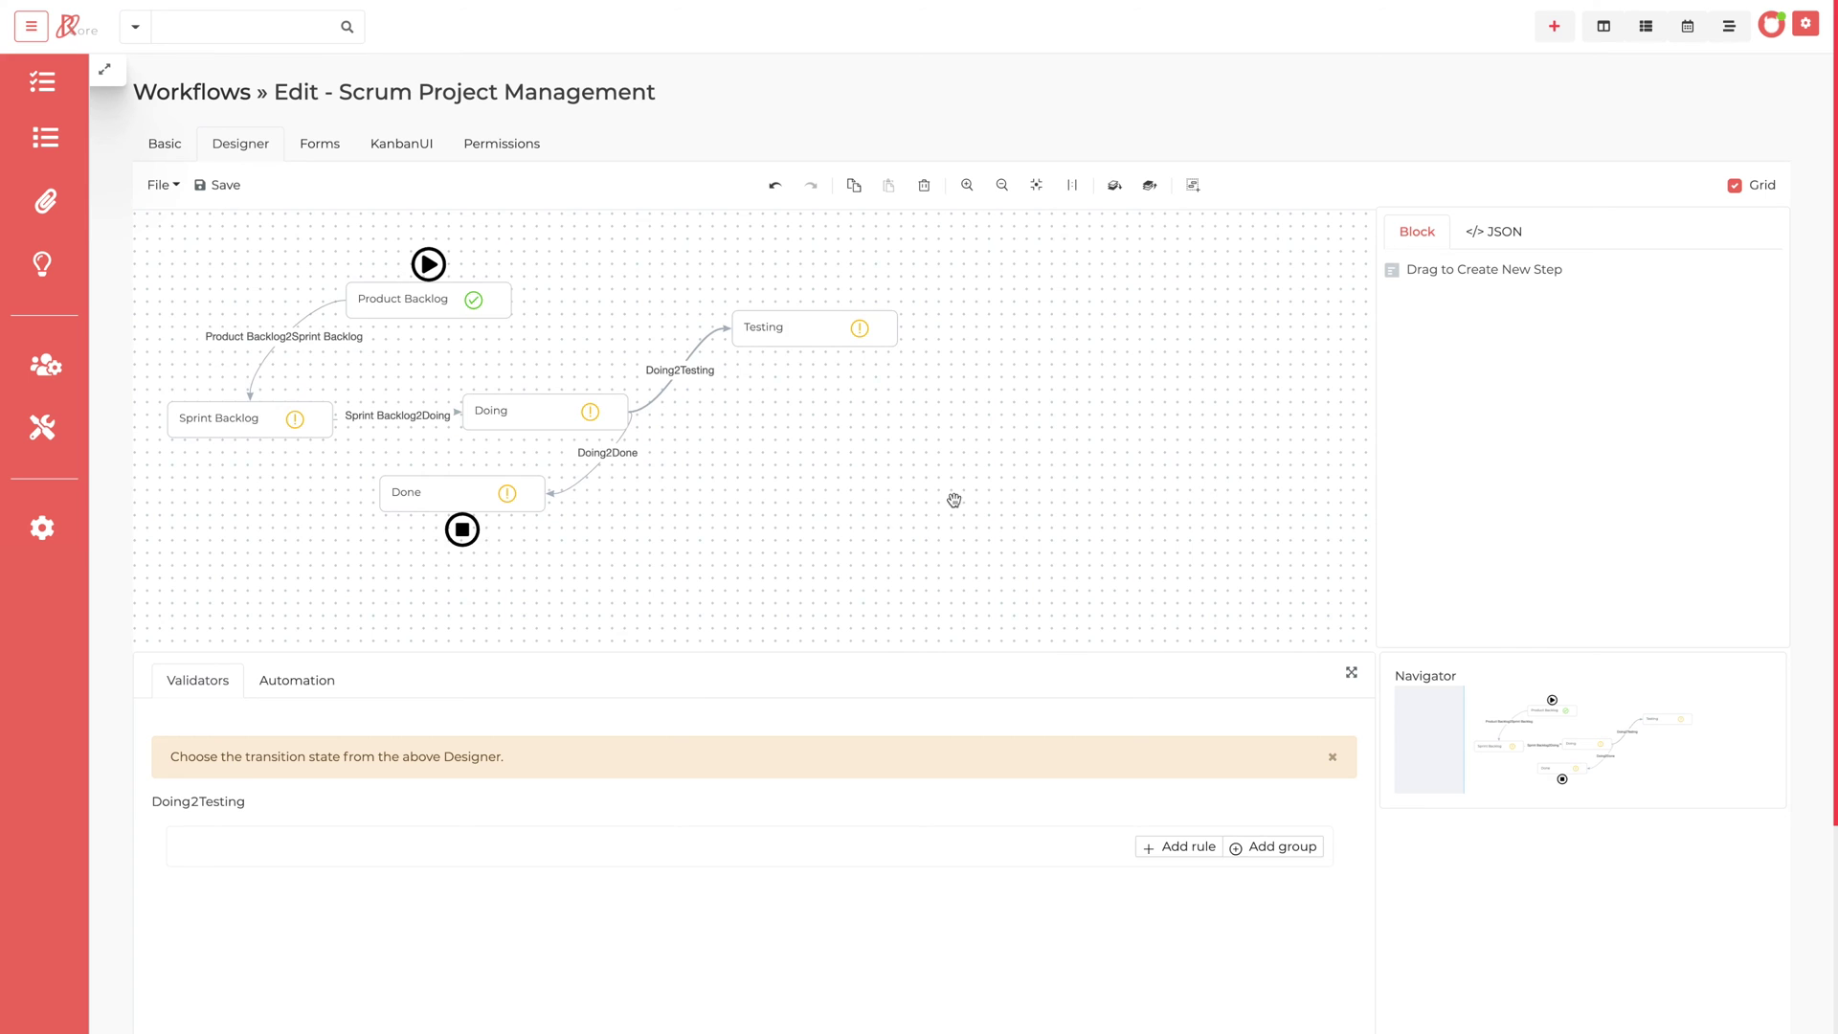
{"action": "scroll", "coordinate": [1567, 450], "scroll_direction": "down", "scroll_amount": 1}
{"action": "scroll", "coordinate": [1568, 450], "scroll_direction": "down", "scroll_amount": 3}
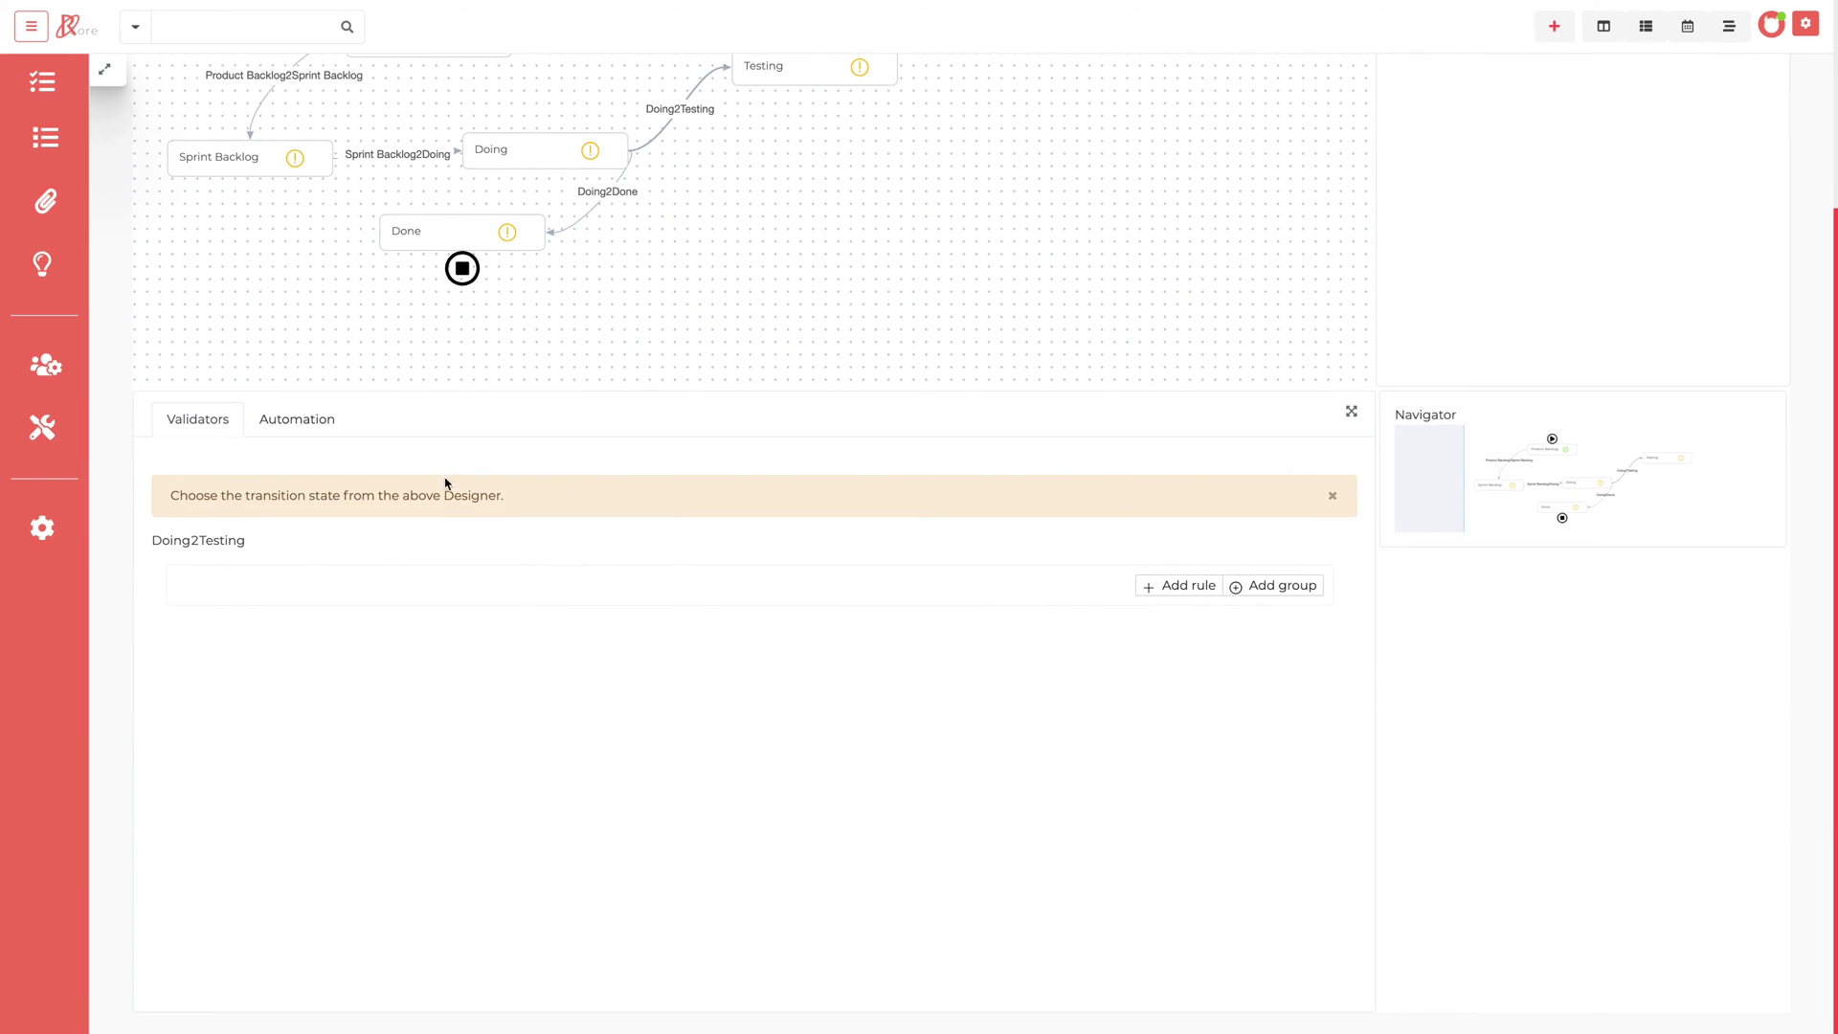
{"action": "left_click", "coordinate": [298, 431]}
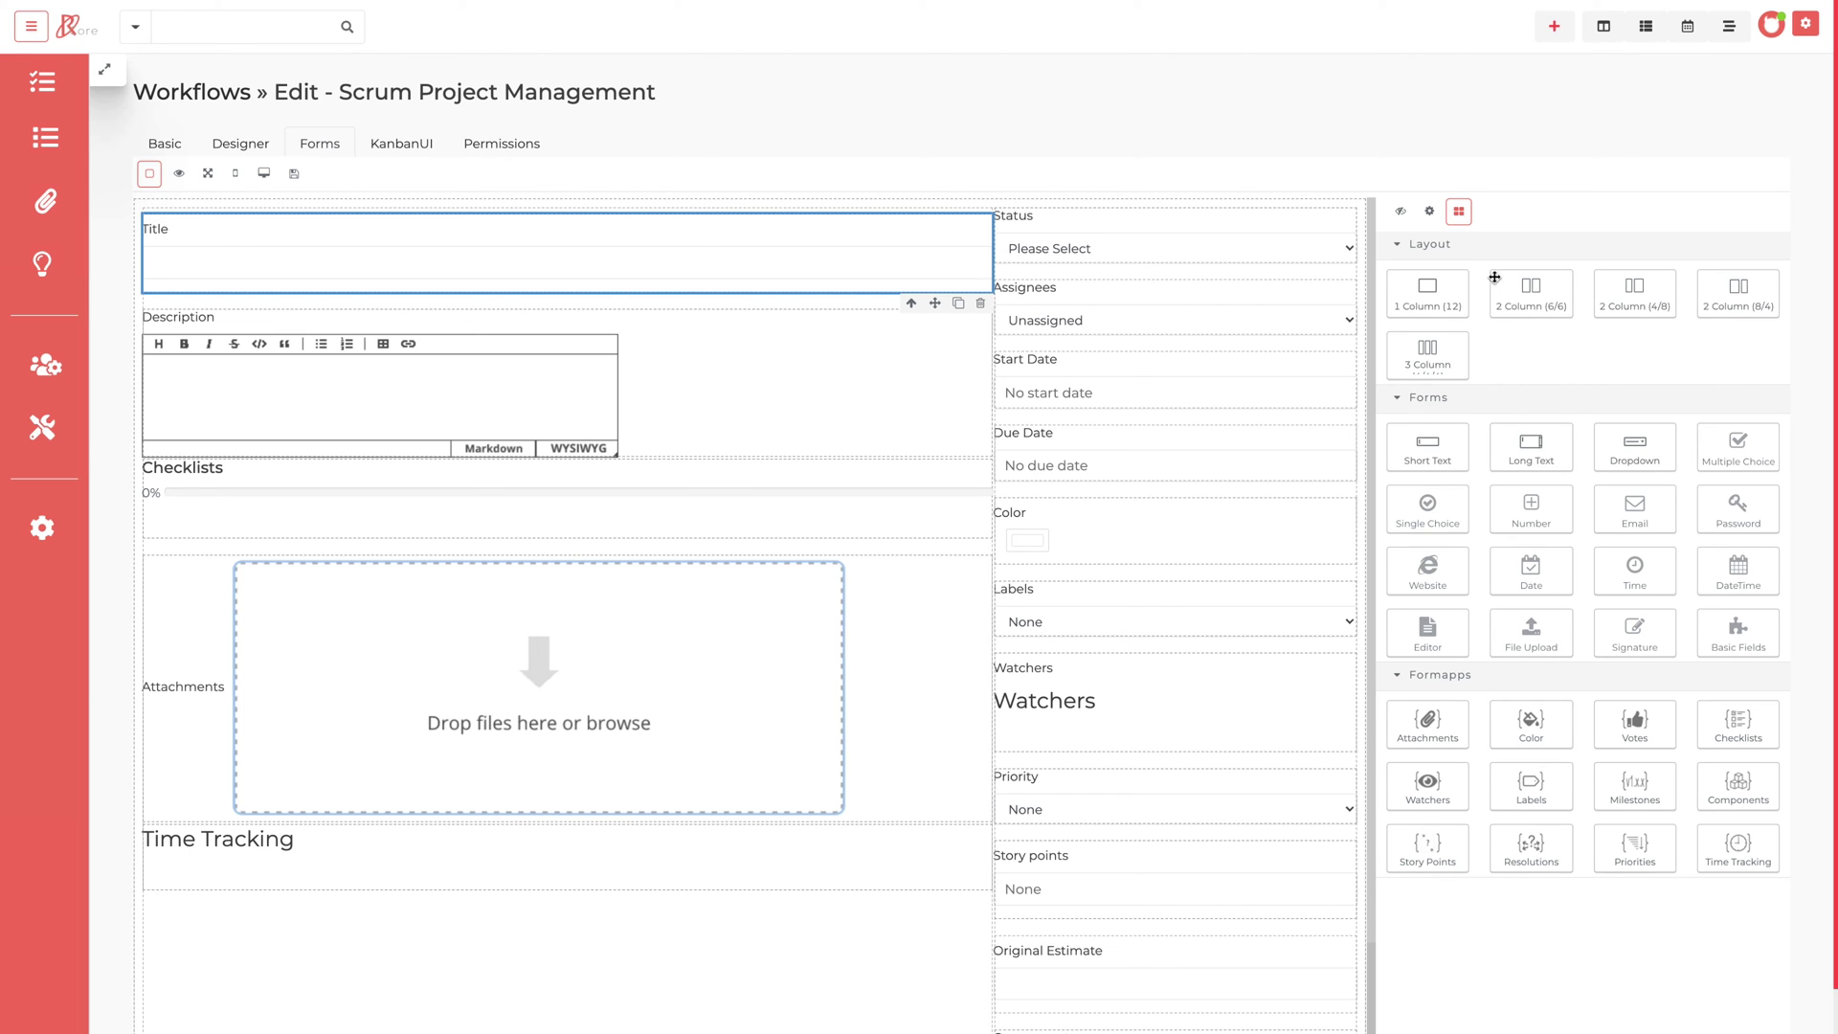
Check the Title field's role permissions, then add Long Text and Color fields to the form
{"action": "left_click", "coordinate": [1430, 213]}
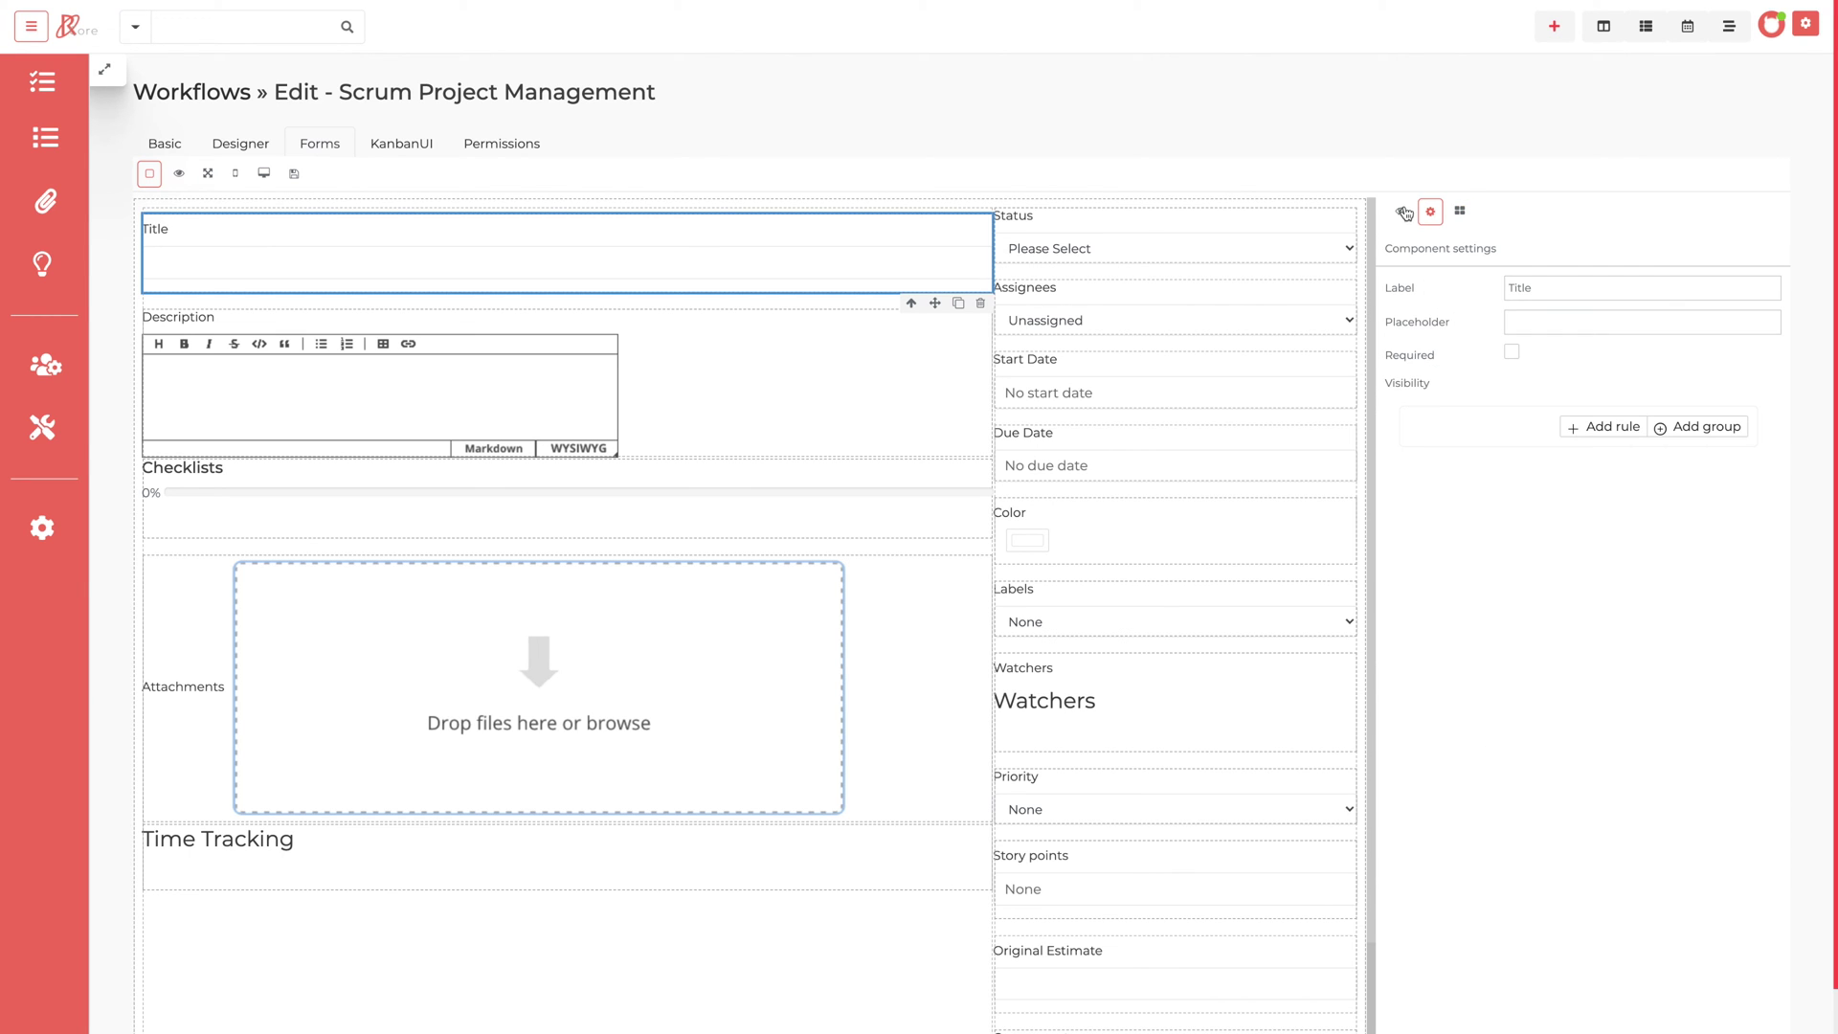
{"action": "left_click", "coordinate": [1404, 213]}
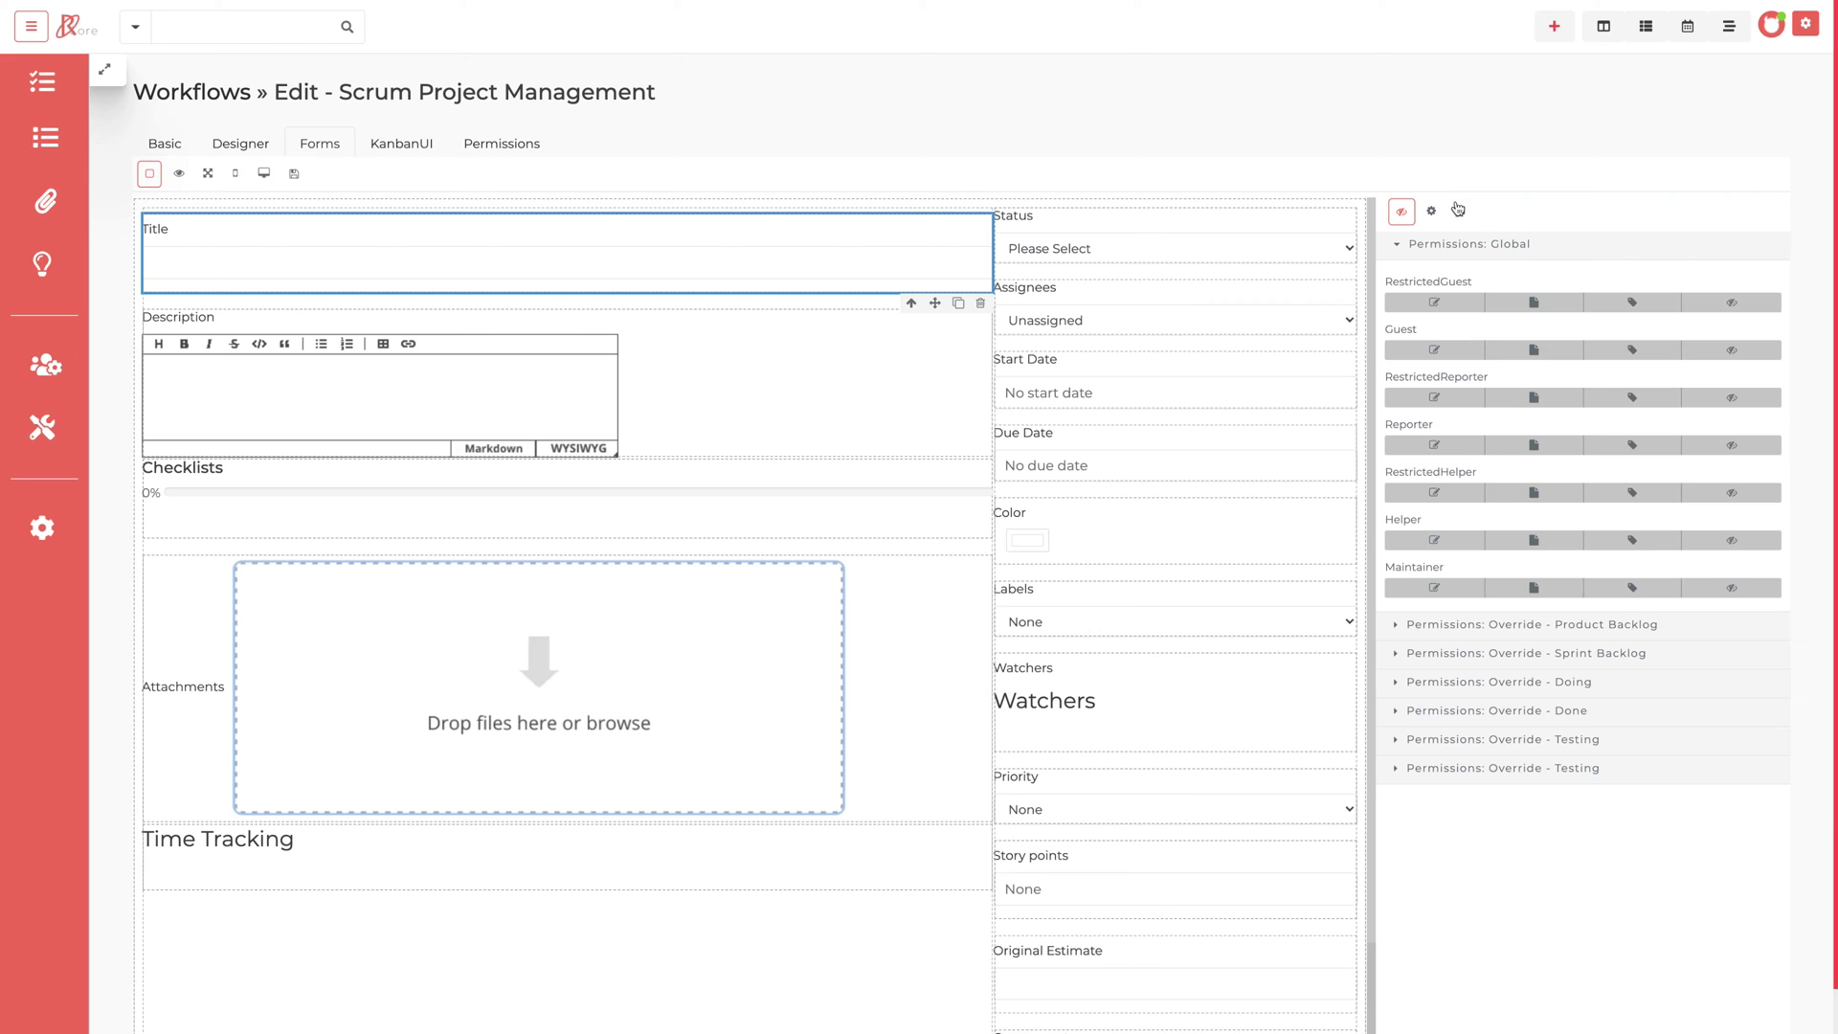
{"action": "left_click", "coordinate": [1461, 211]}
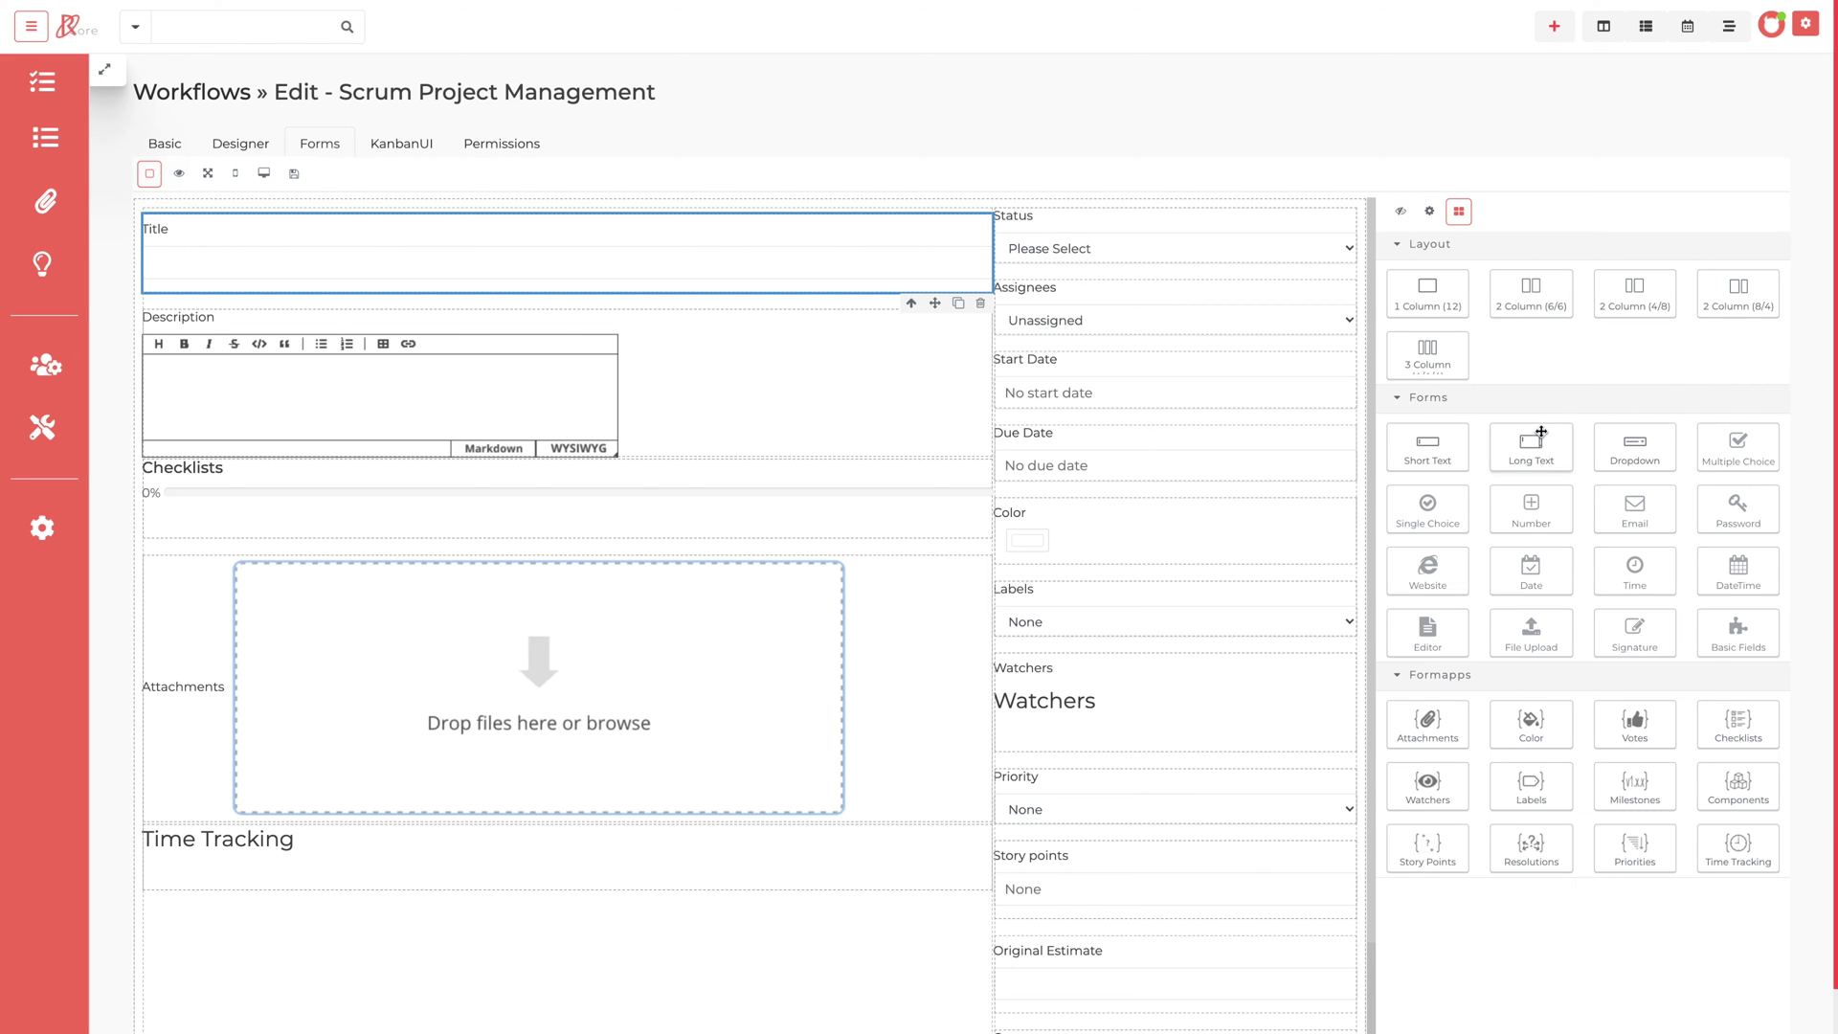
{"action": "left_click_drag", "start_coordinate": [1542, 431], "coordinate": [742, 240]}
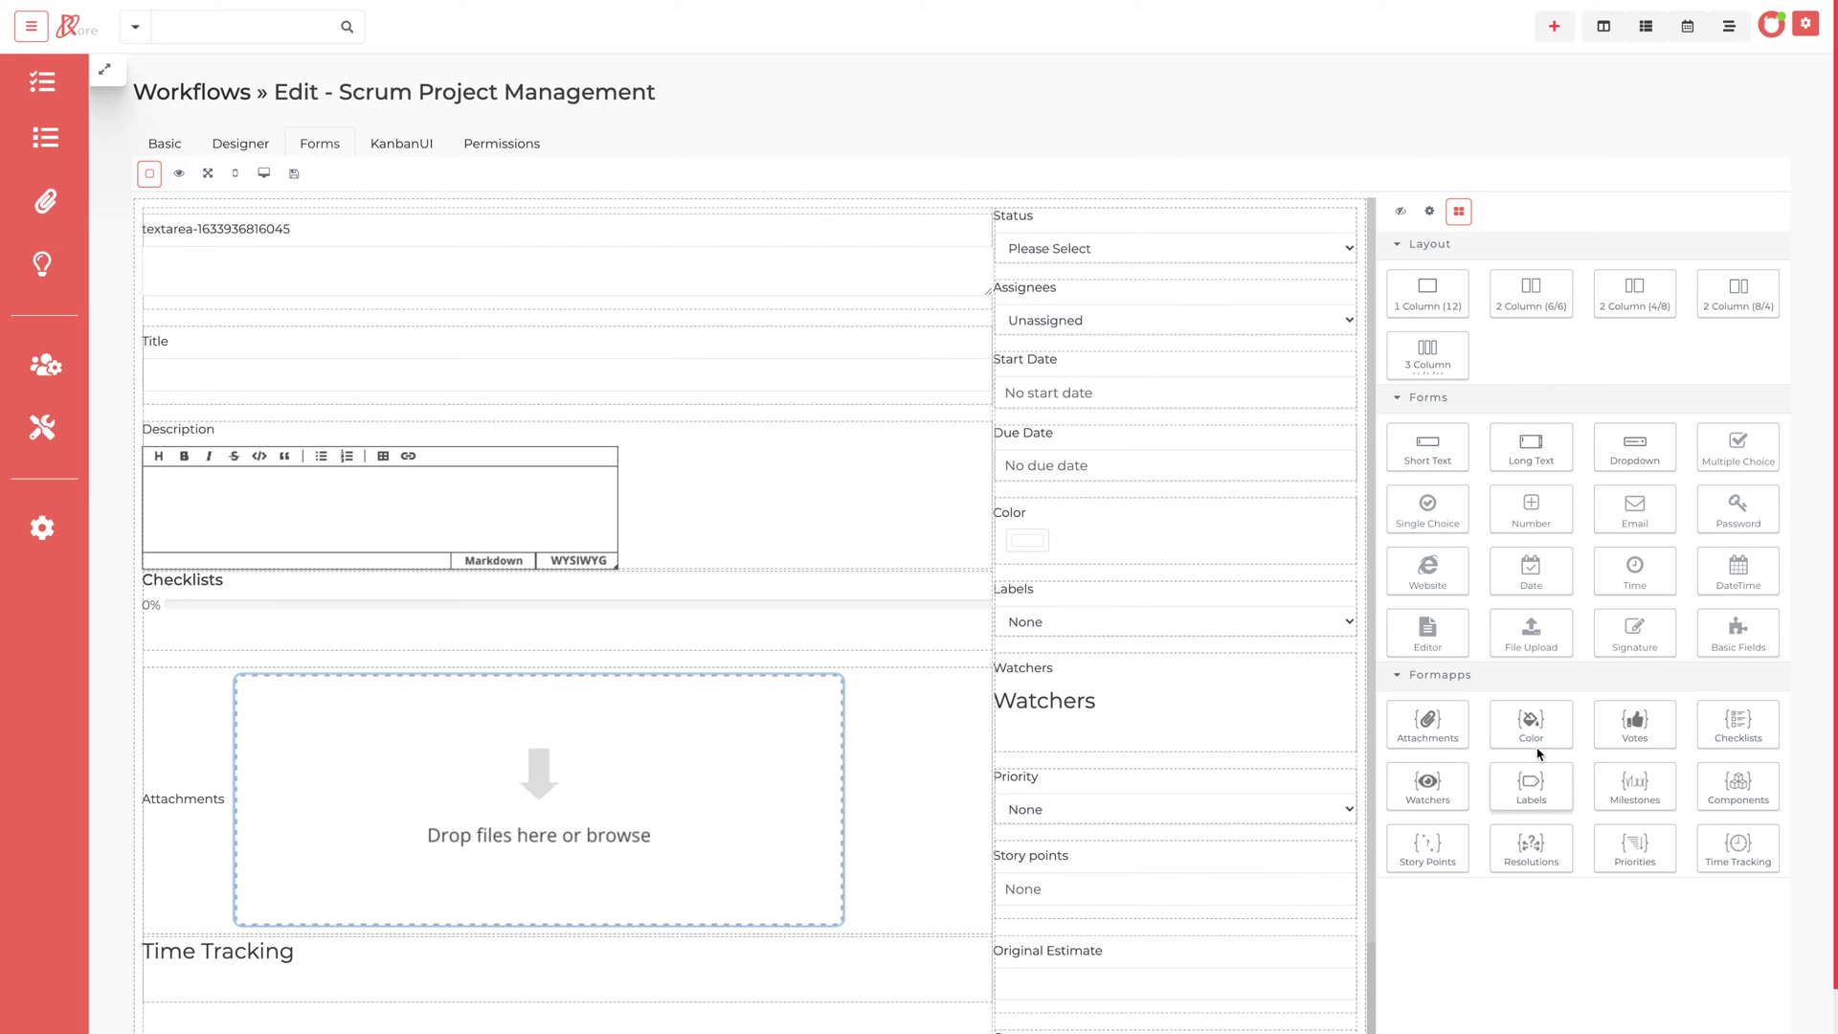
{"action": "left_click_drag", "start_coordinate": [1539, 751], "coordinate": [554, 353]}
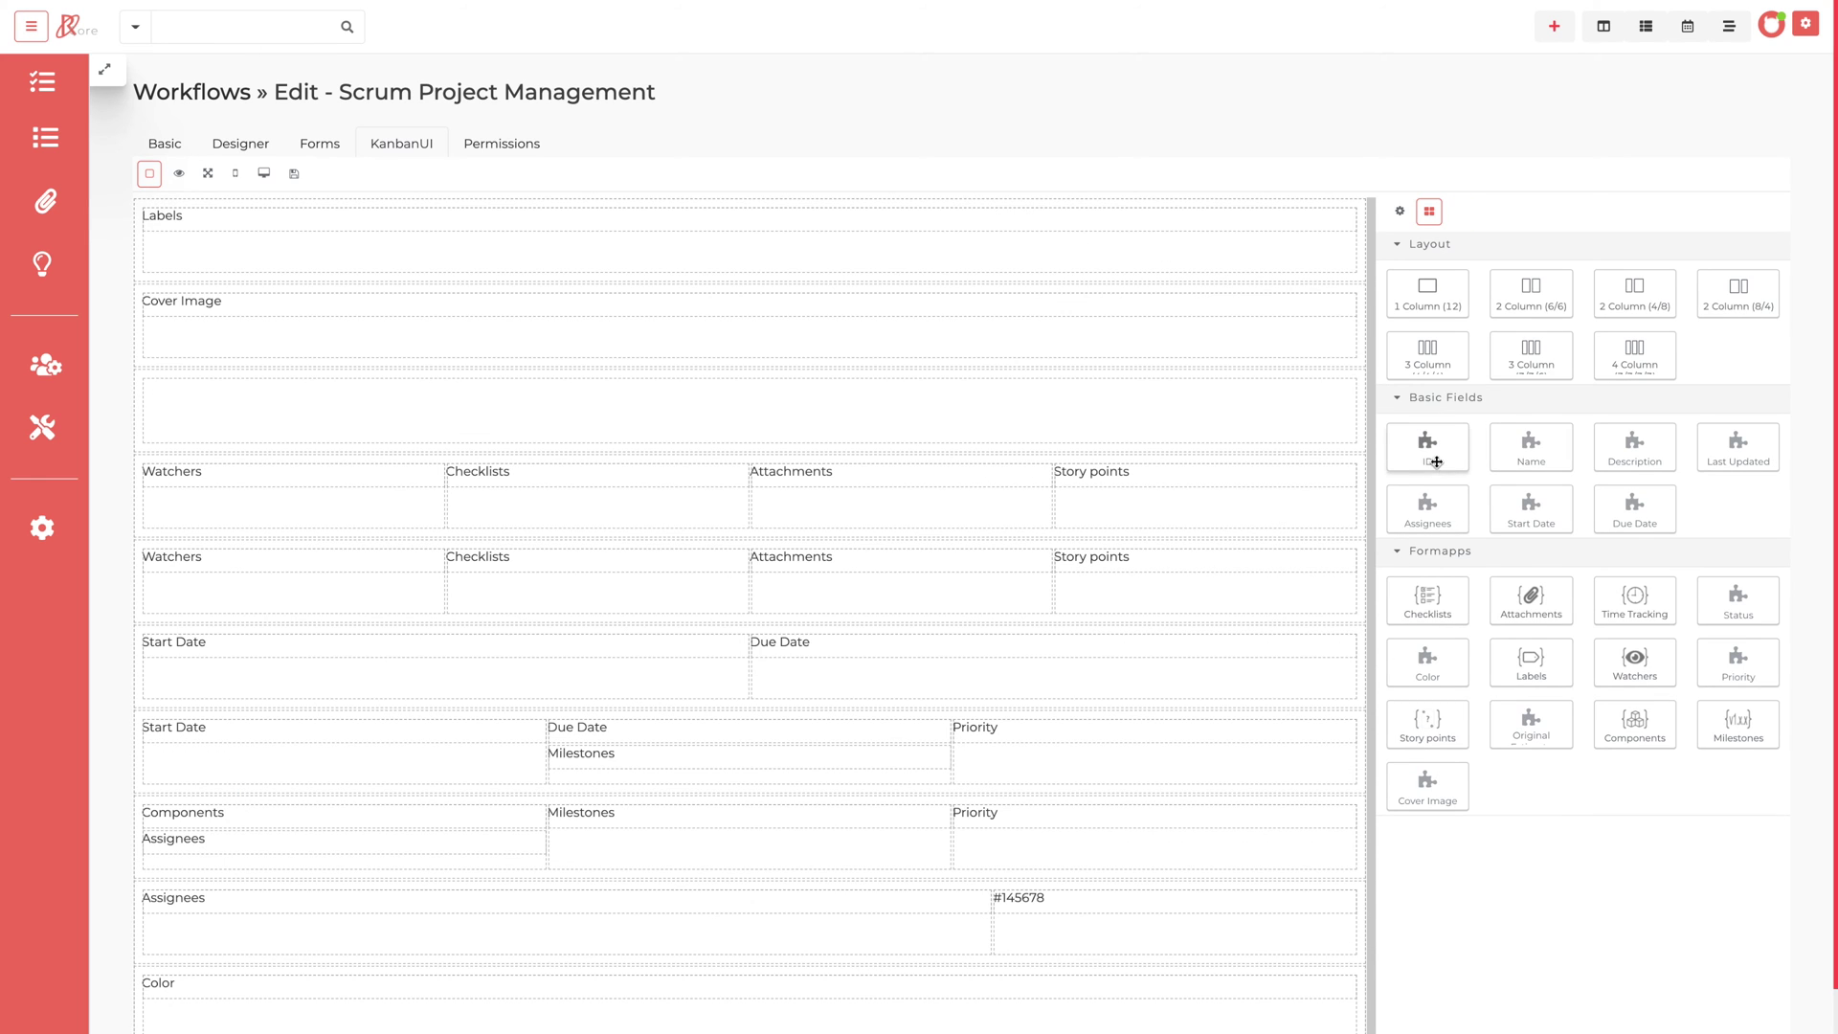
Place the ID in the Kanban card's Cover Image row and save the card layout
{"action": "left_click_drag", "start_coordinate": [1437, 463], "coordinate": [1046, 354]}
{"action": "left_click", "coordinate": [292, 174]}
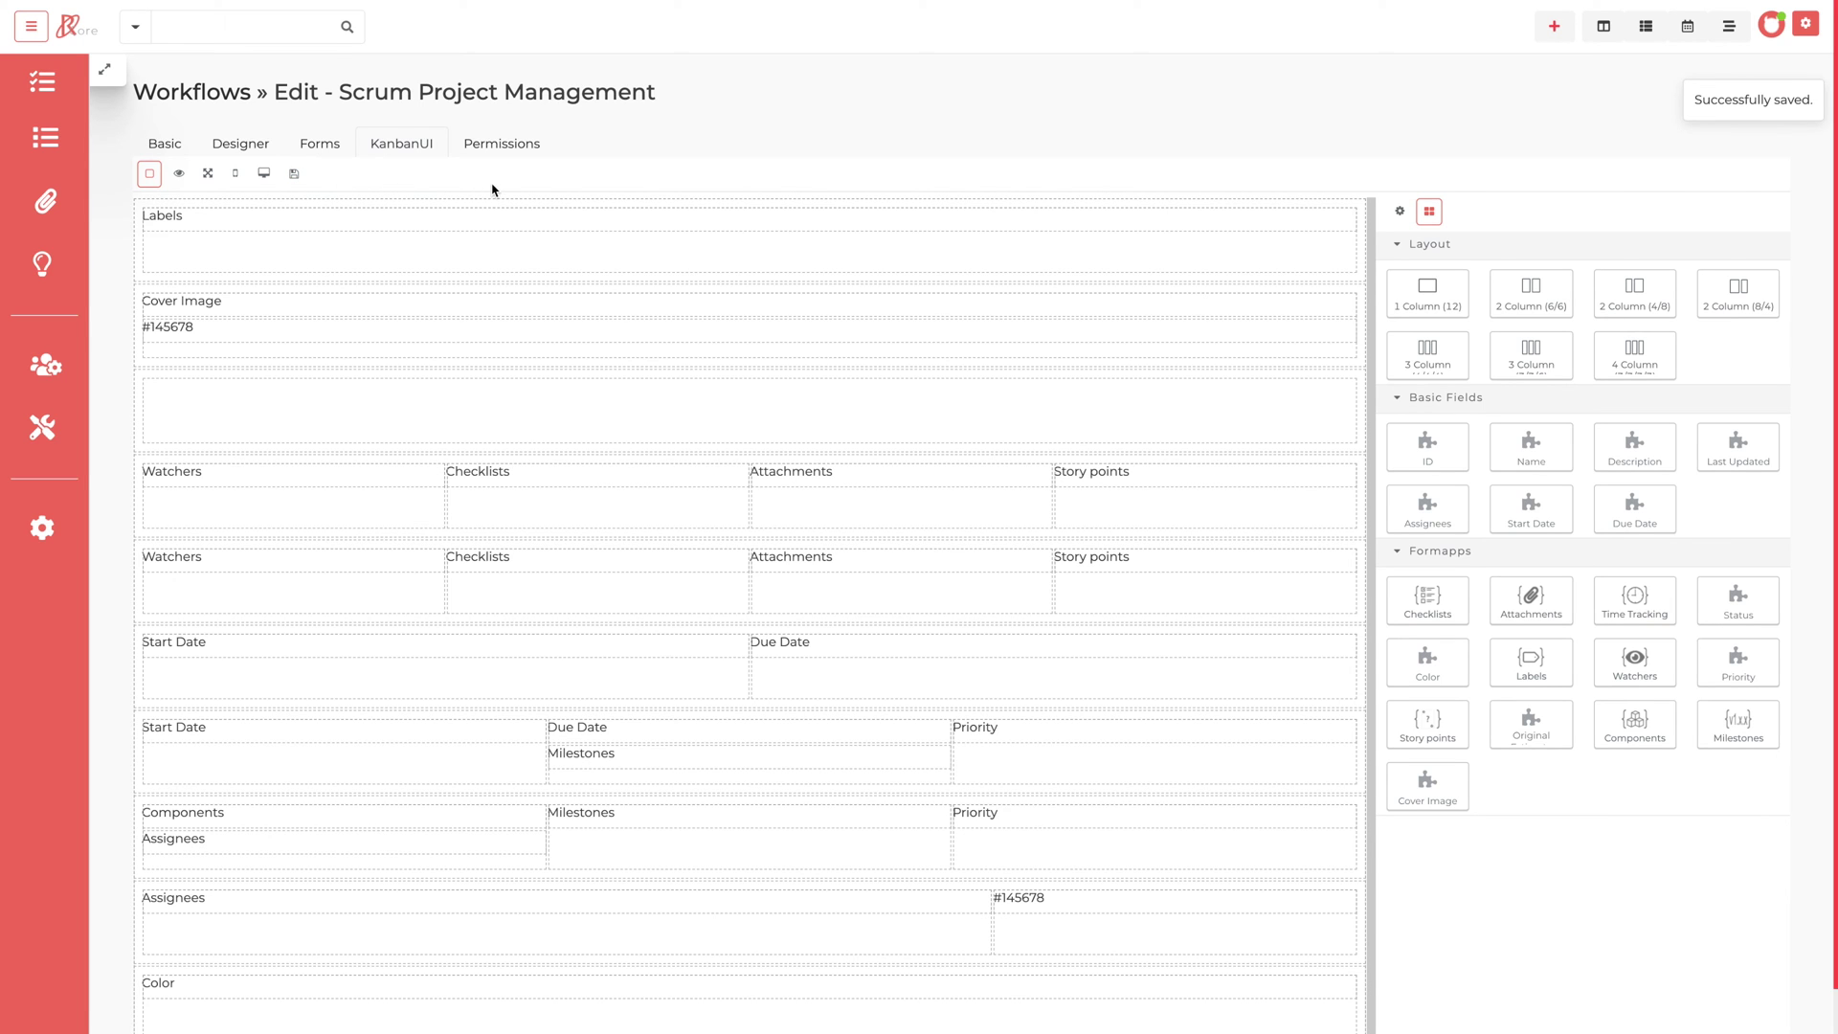
{"action": "left_click", "coordinate": [502, 144]}
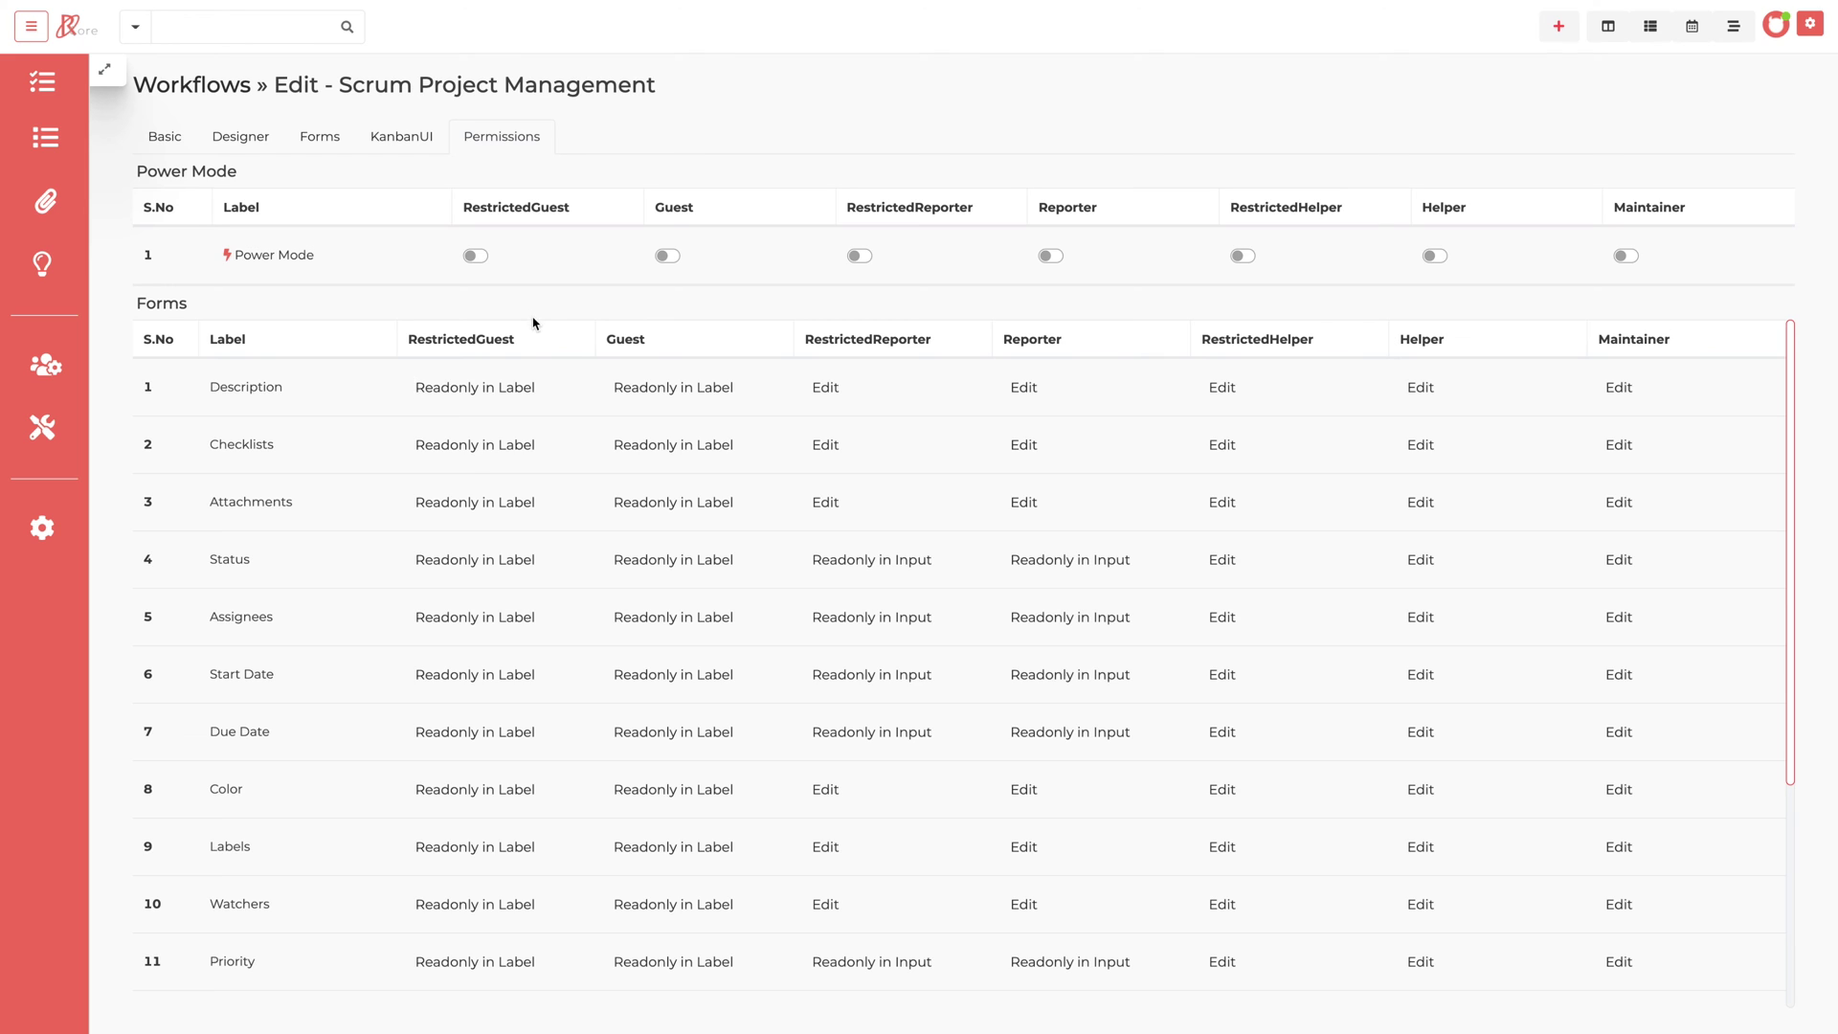
Keep Description read-only for RestrictedGuest and enable Power Mode for the Maintainer role
{"action": "left_click", "coordinate": [515, 390]}
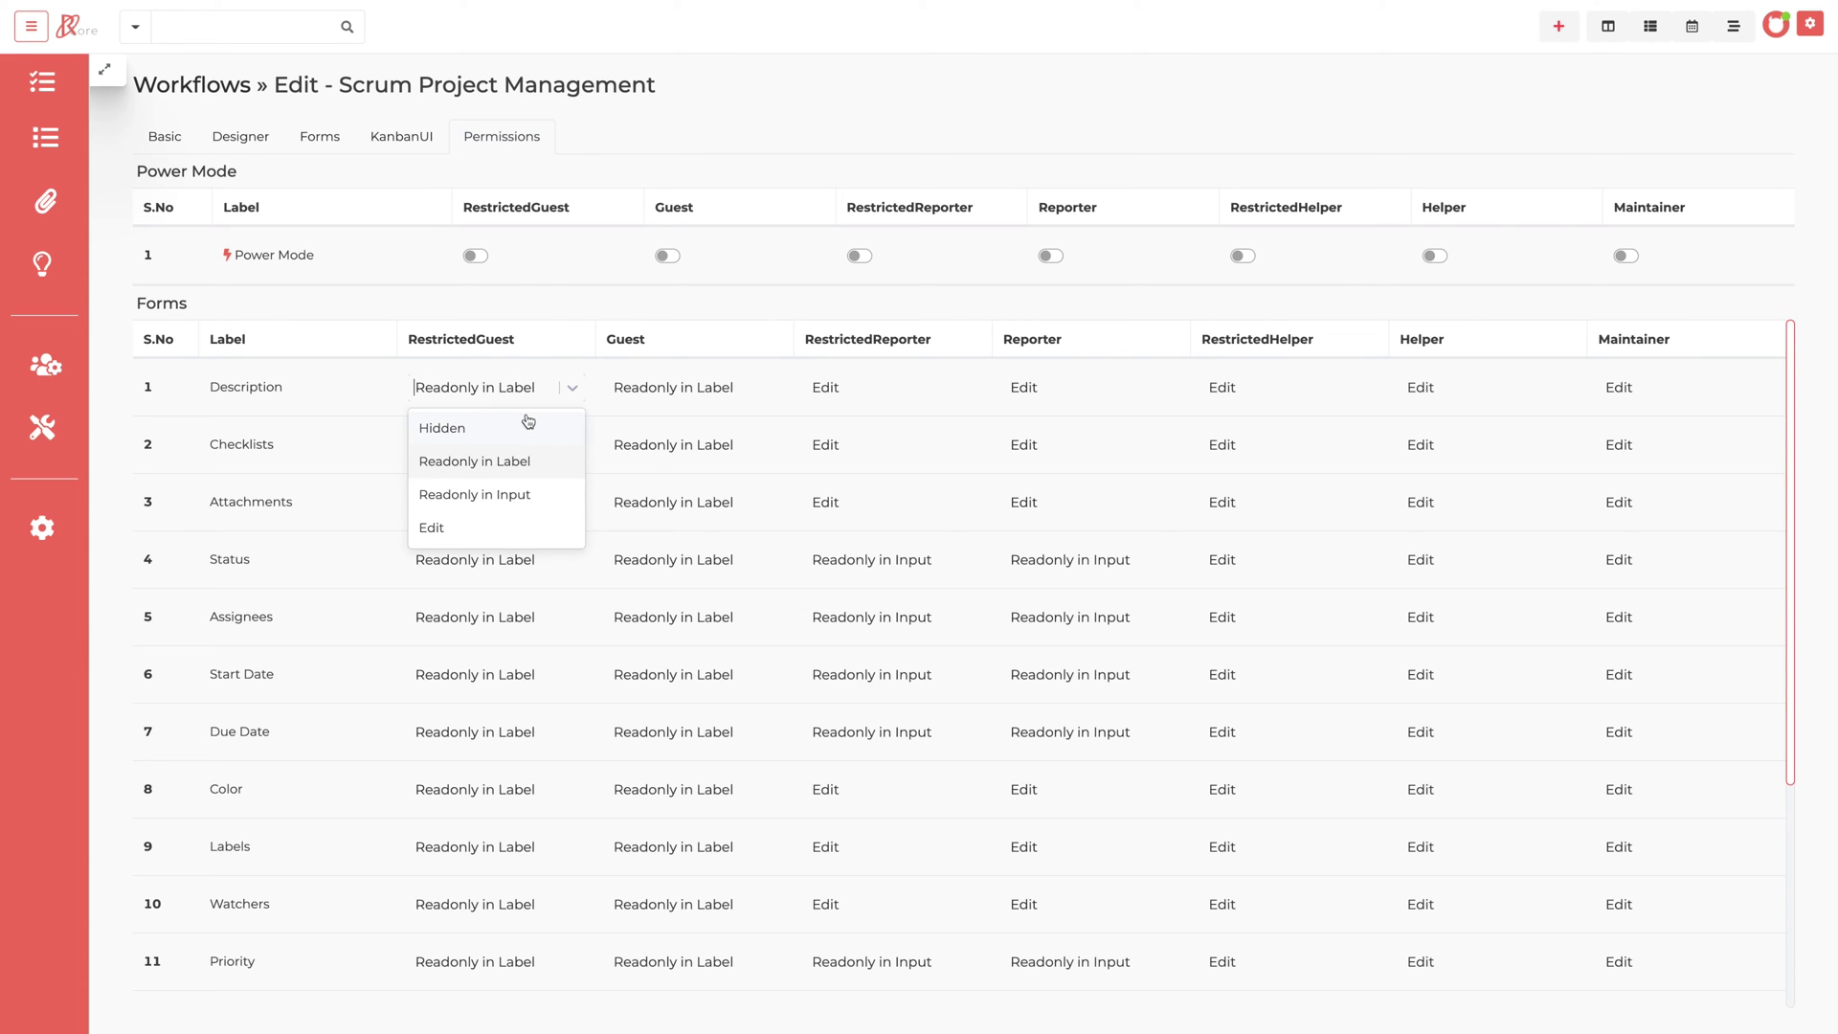
{"action": "left_click", "coordinate": [537, 312]}
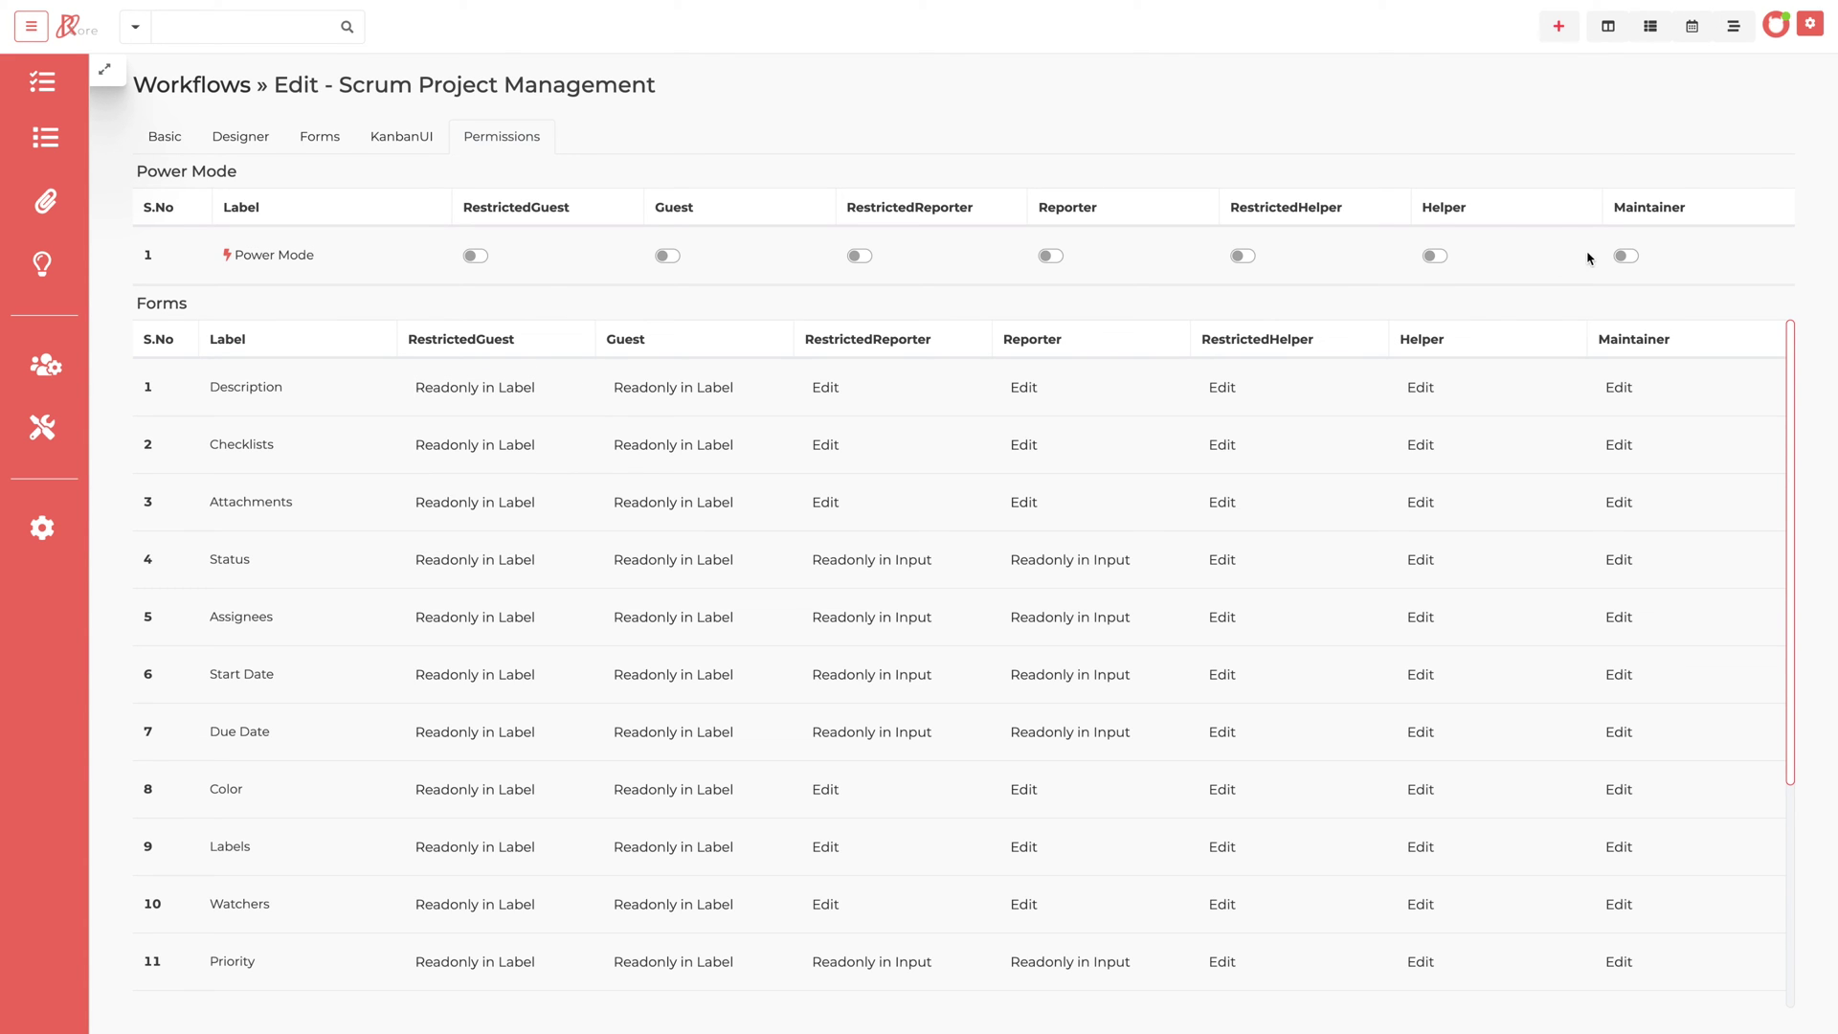
{"action": "left_click", "coordinate": [1624, 256]}
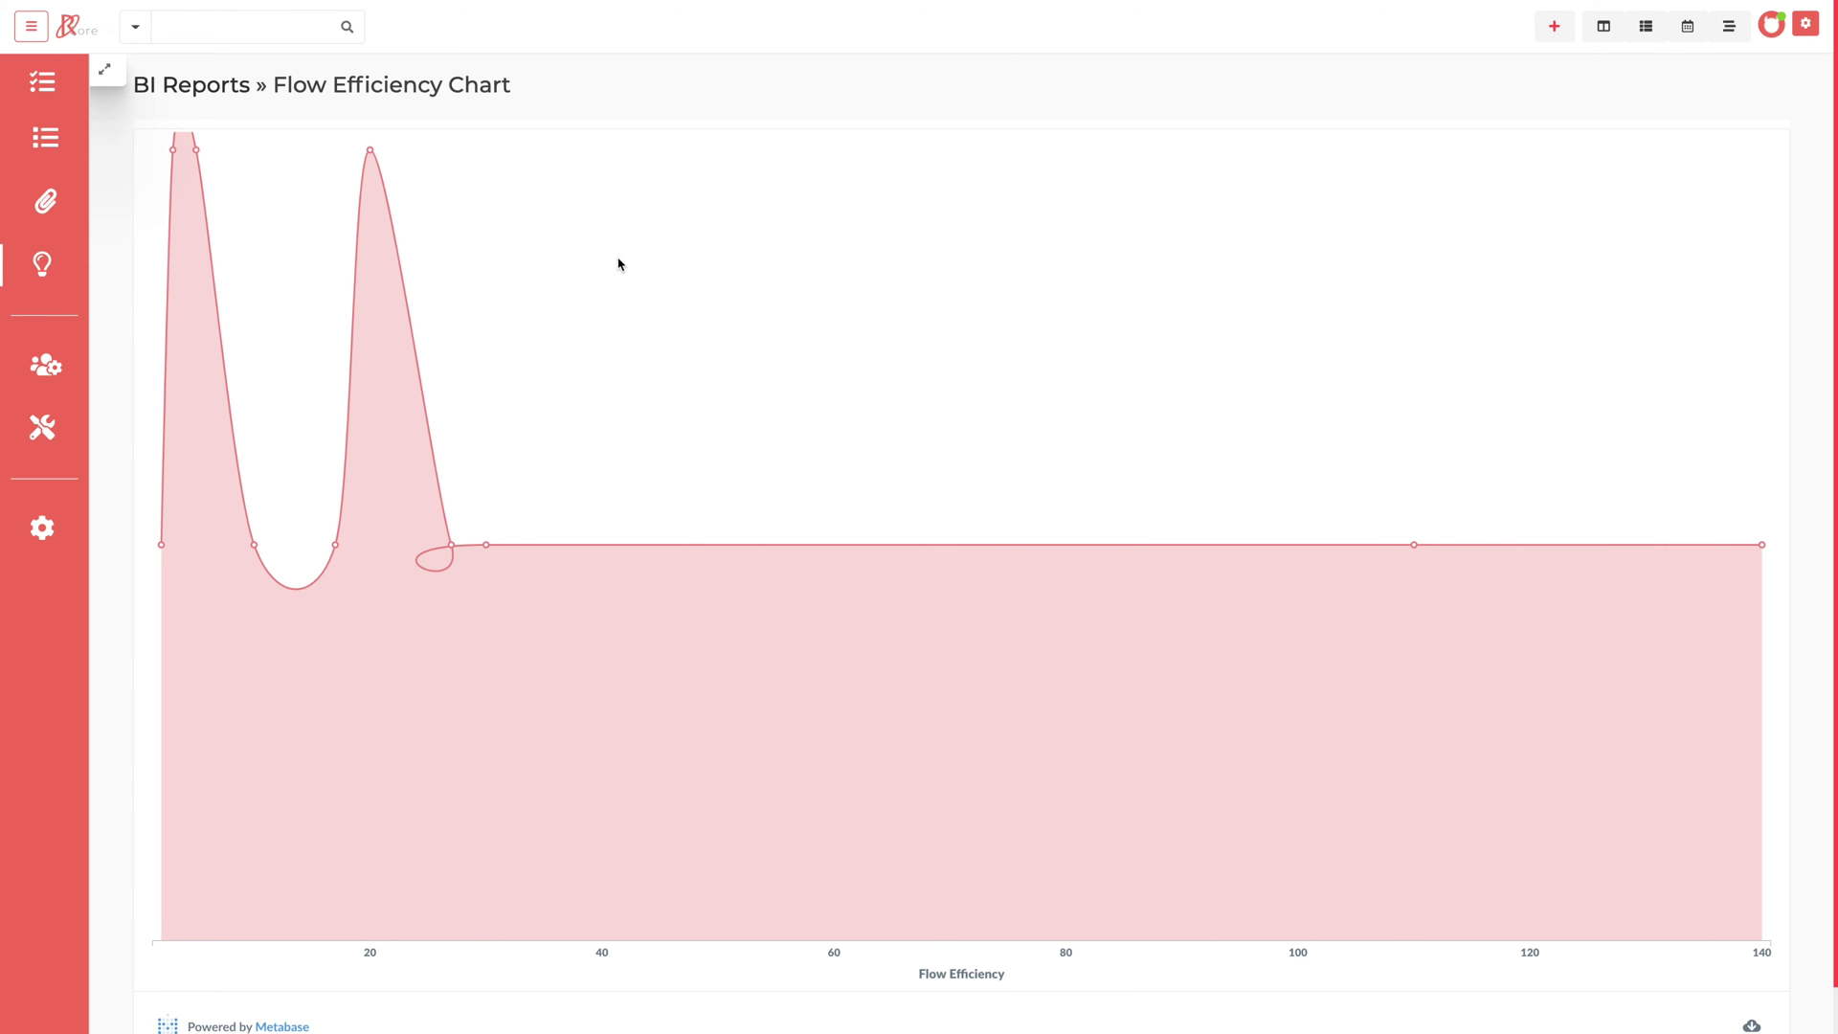
Leave the Flow Efficiency chart through the BI Reports breadcrumb
{"action": "mouse_move", "coordinate": [198, 162]}
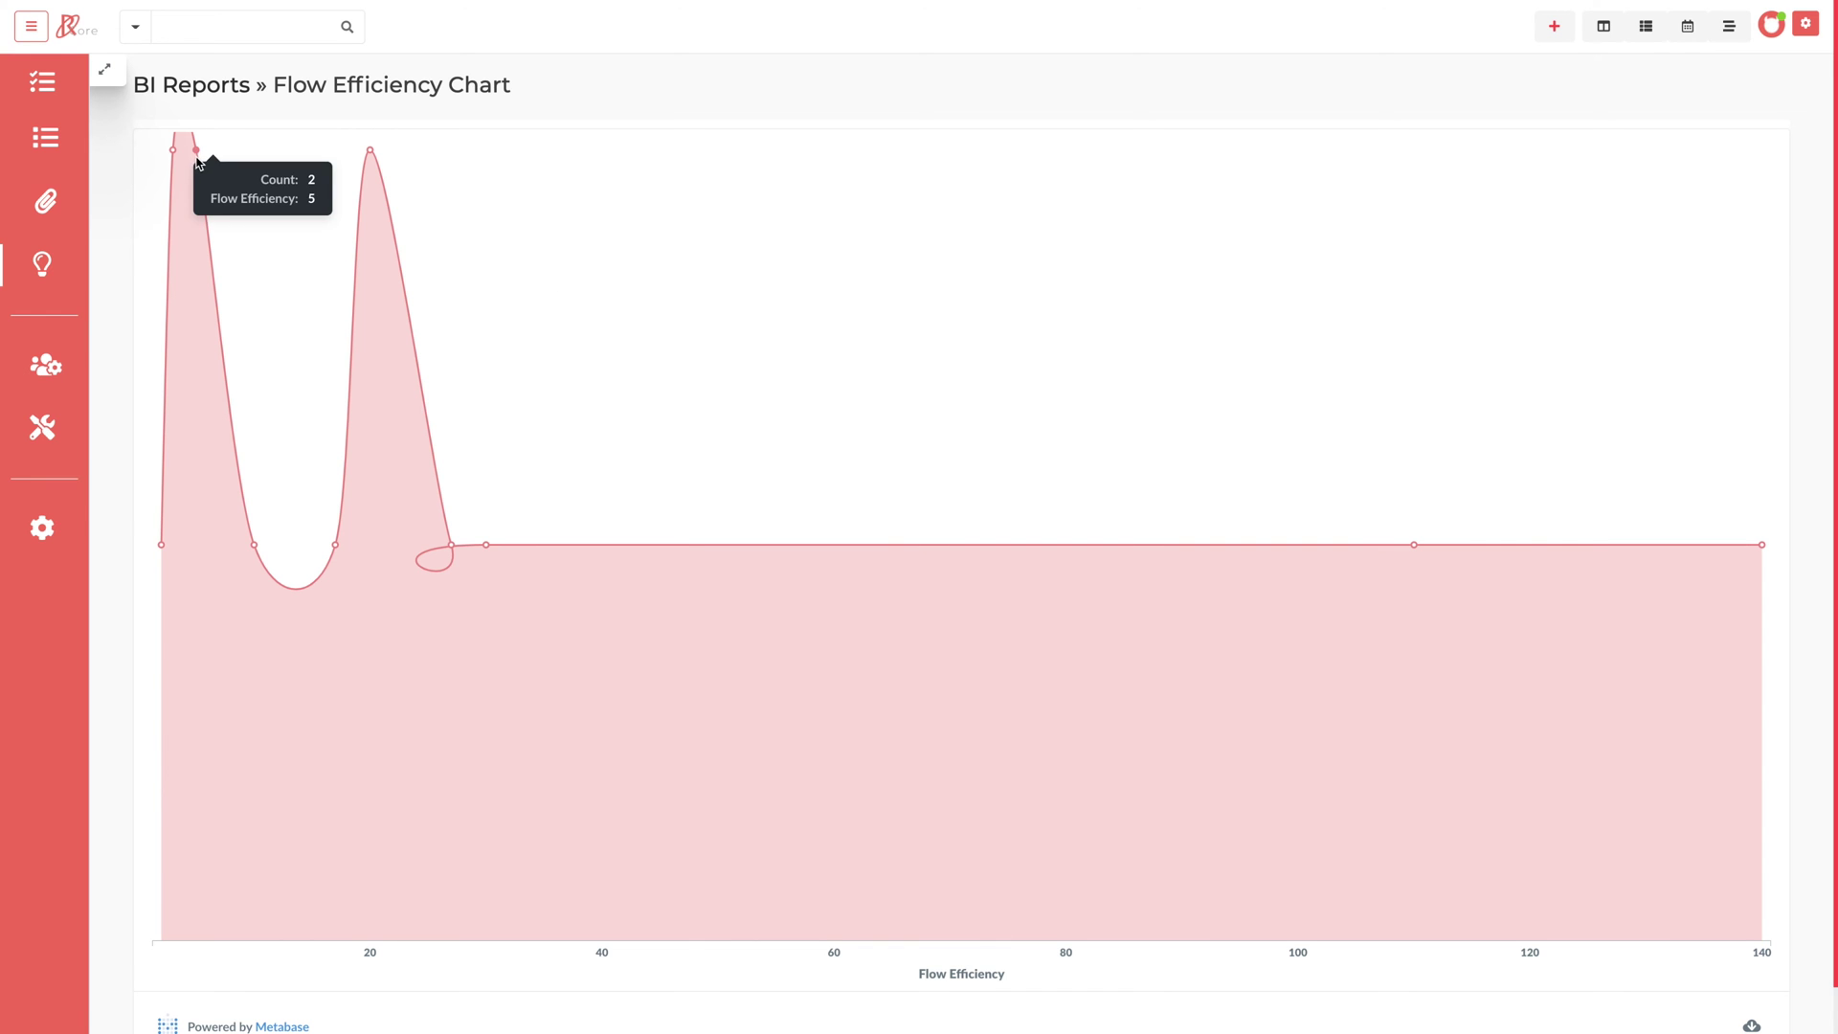
{"action": "left_click", "coordinate": [218, 94]}
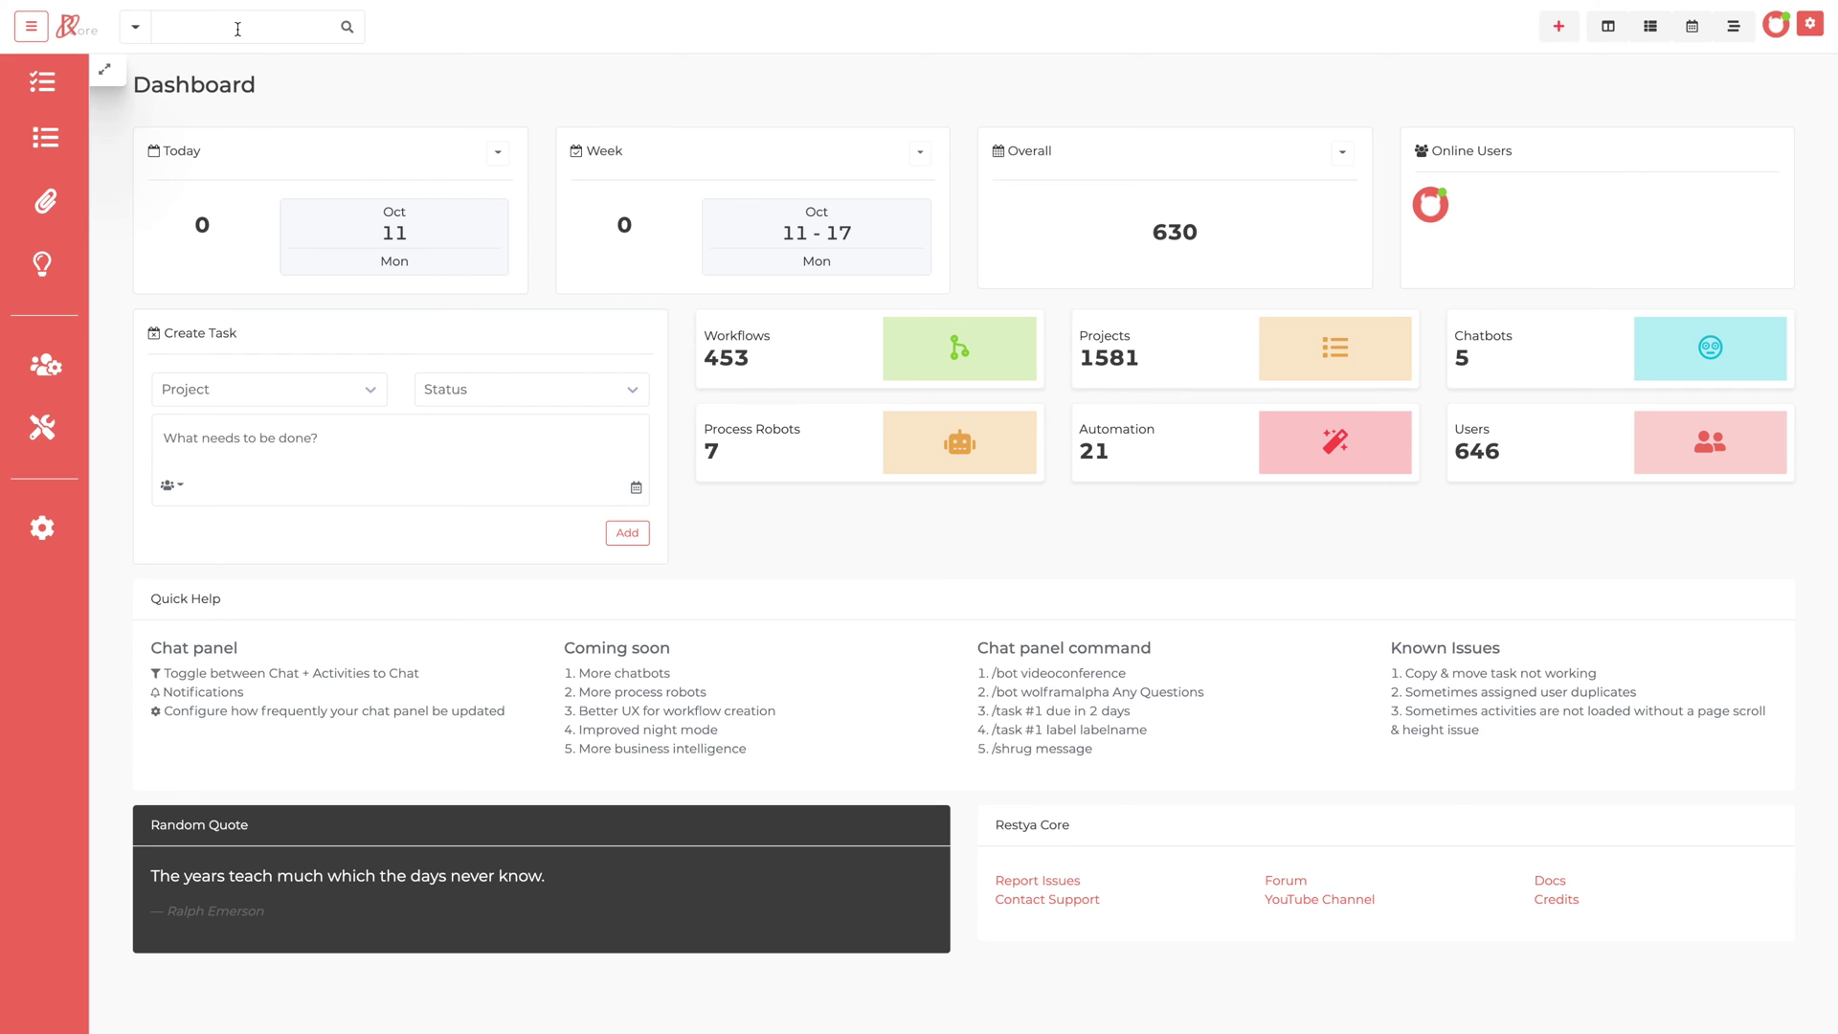
Filter the task search to the Bank Support Process project
{"action": "left_click", "coordinate": [238, 29]}
{"action": "scroll", "coordinate": [252, 109], "scroll_direction": "down", "scroll_amount": 3}
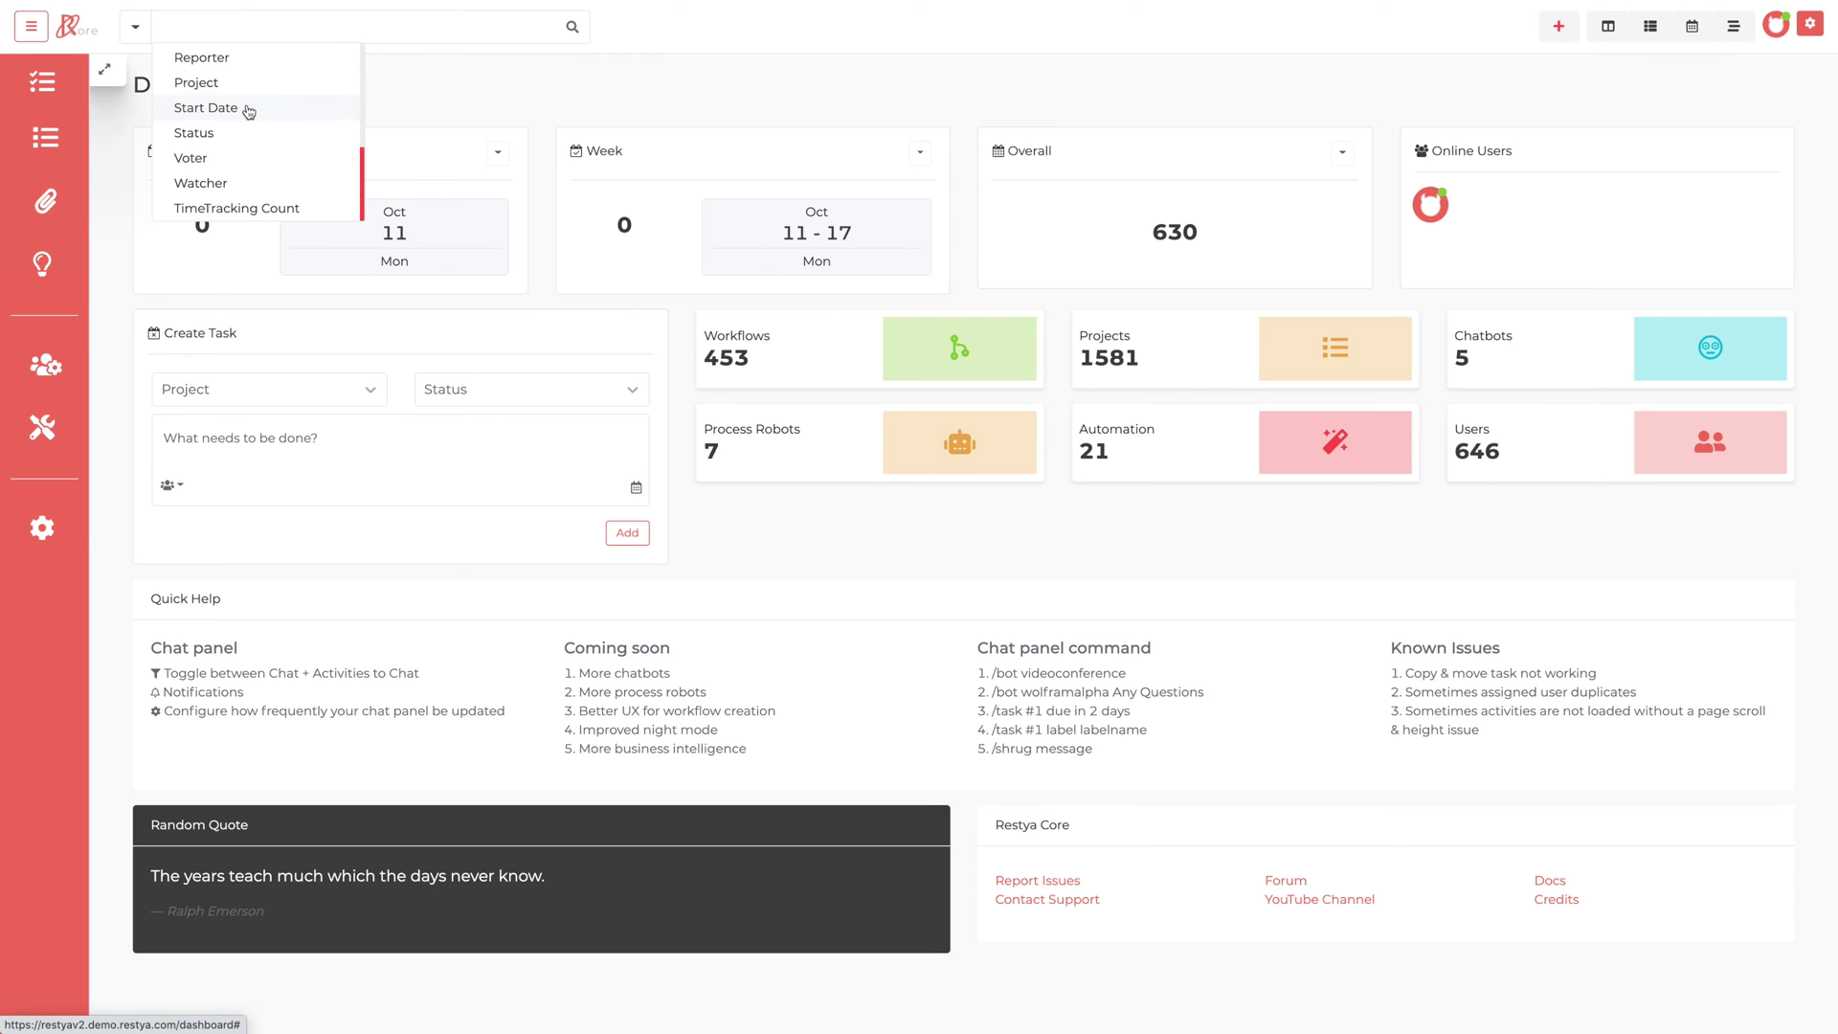
{"action": "left_click", "coordinate": [196, 82]}
{"action": "left_click", "coordinate": [257, 62]}
{"action": "type", "text": "Bank Support Process"}
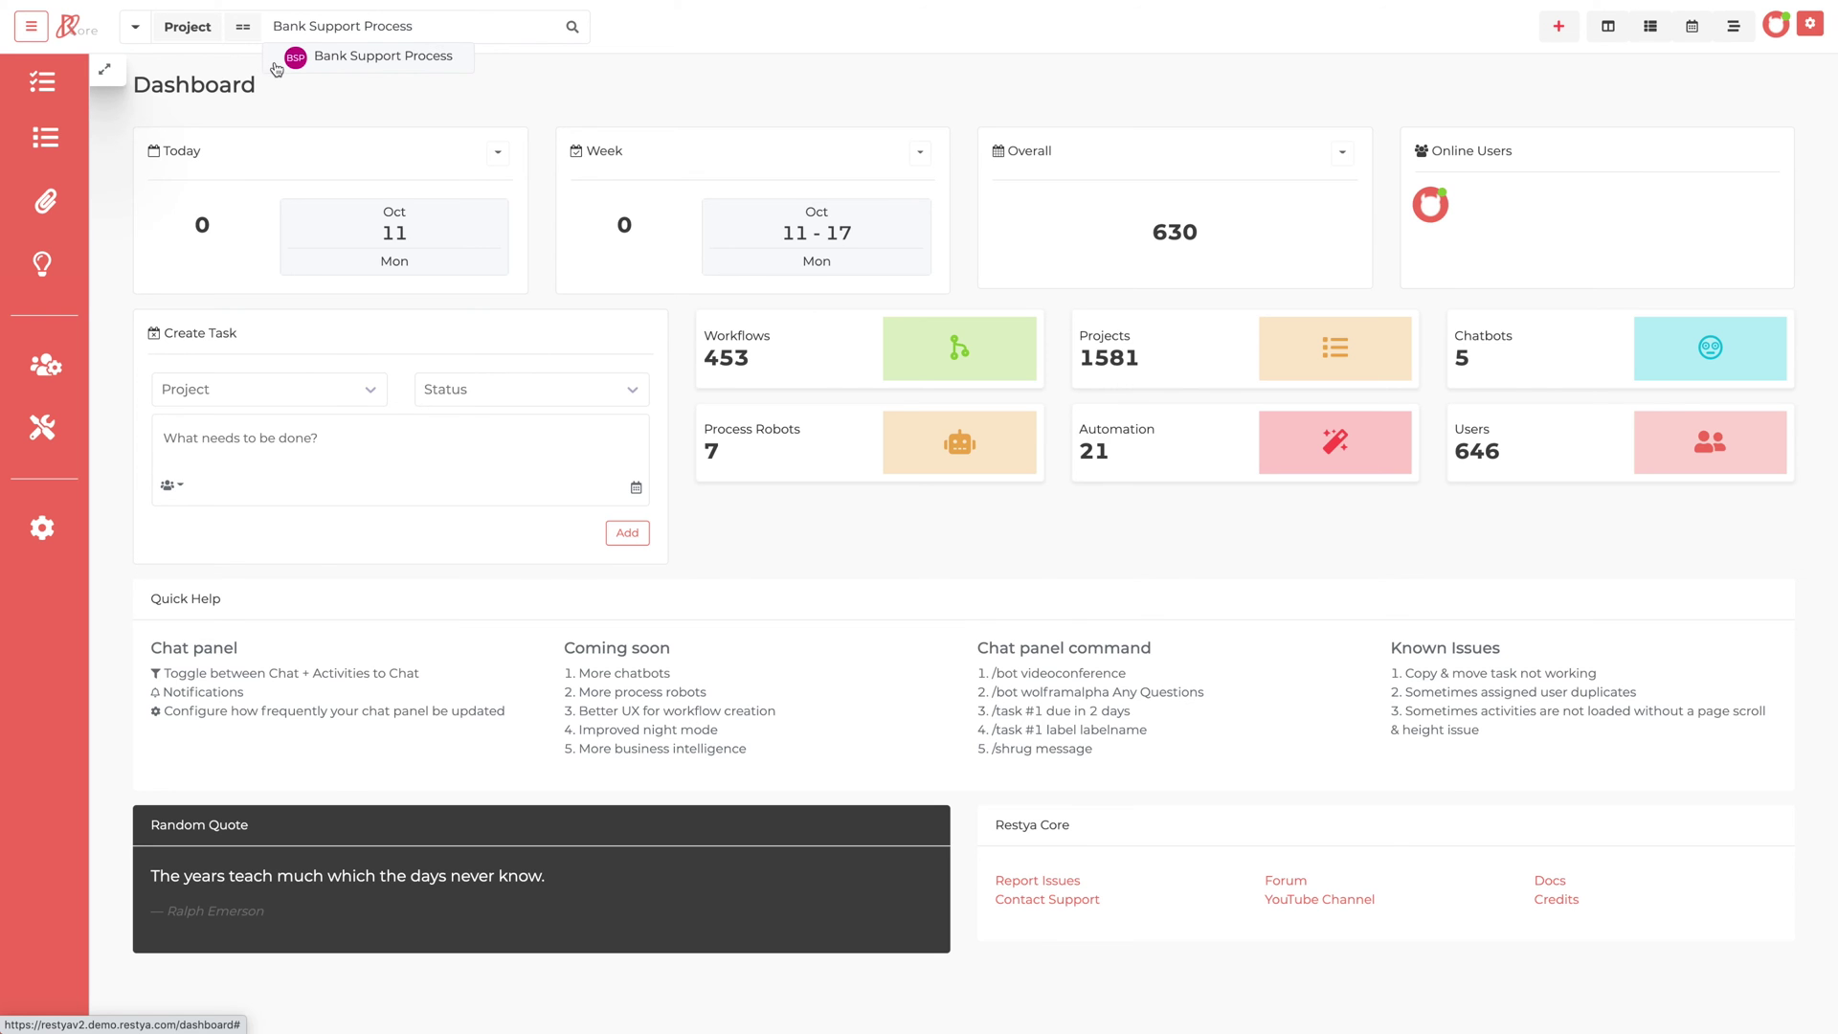
{"action": "left_click", "coordinate": [277, 65]}
Add 'credit' as a task filter, narrowing the results to three tasks
{"action": "type", "text": "cre"}
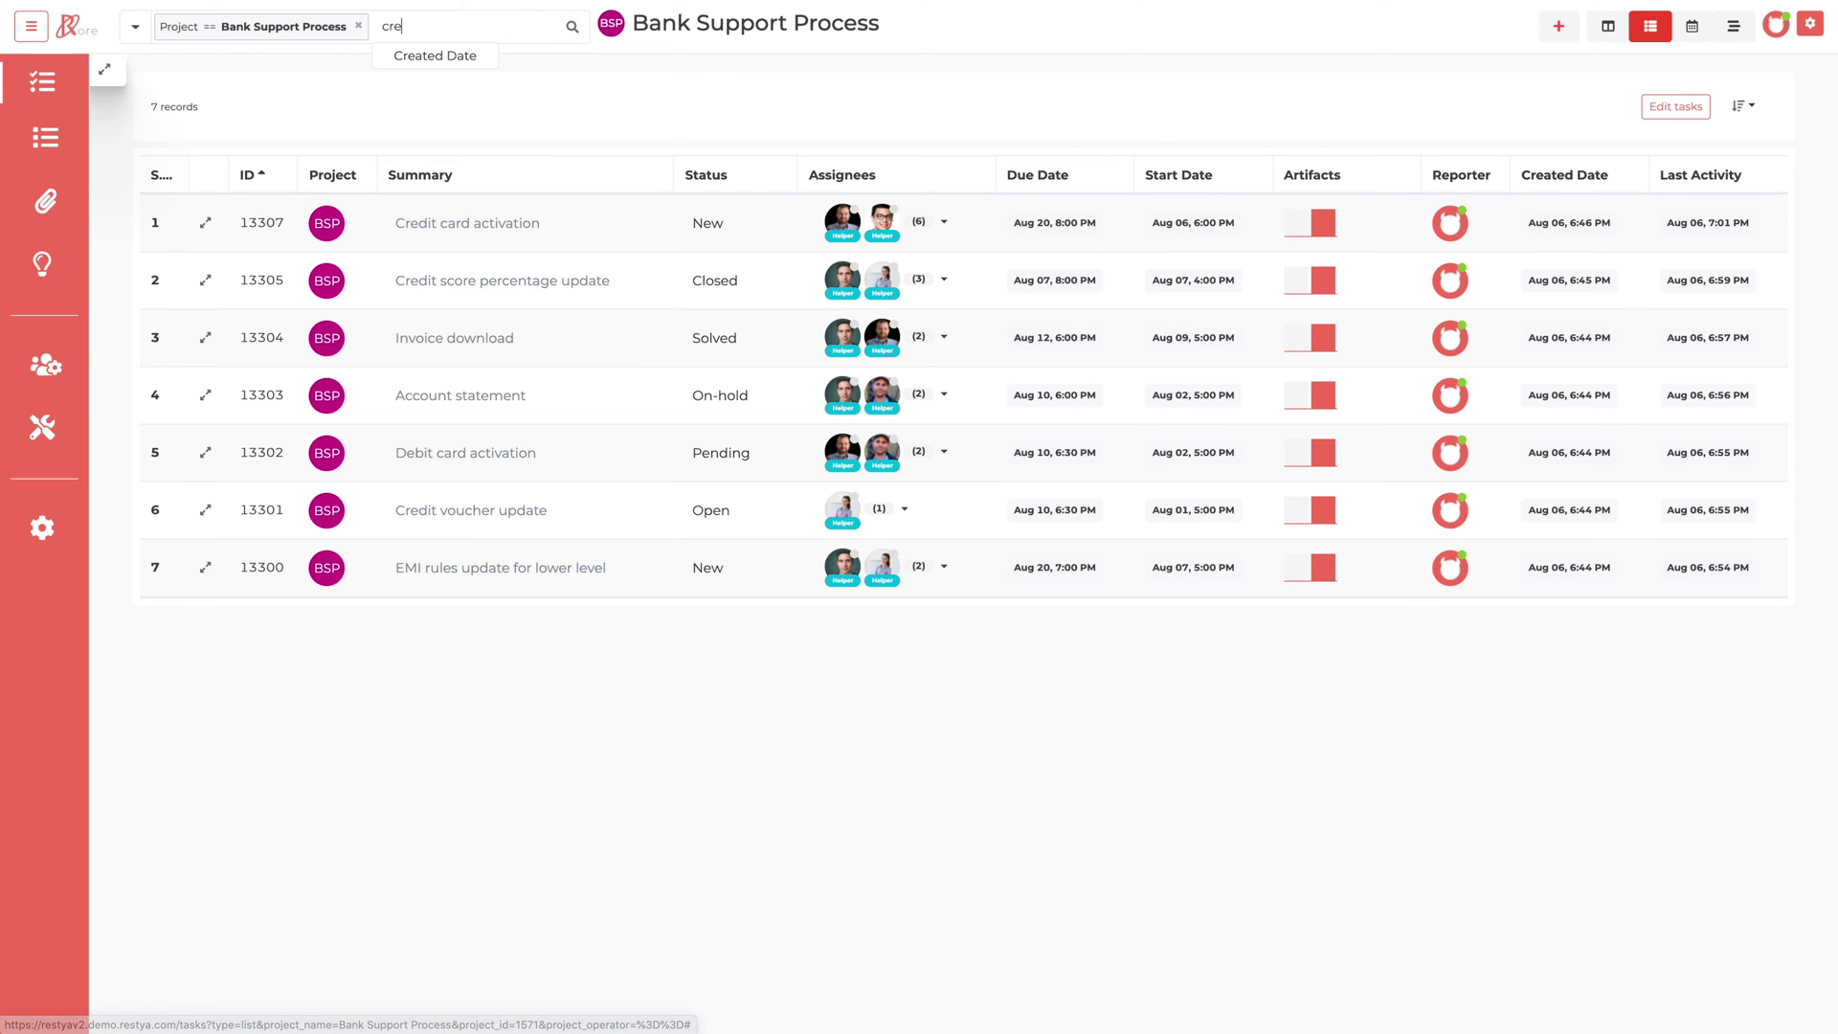
{"action": "type", "text": "dit"}
{"action": "key", "text": "Return"}
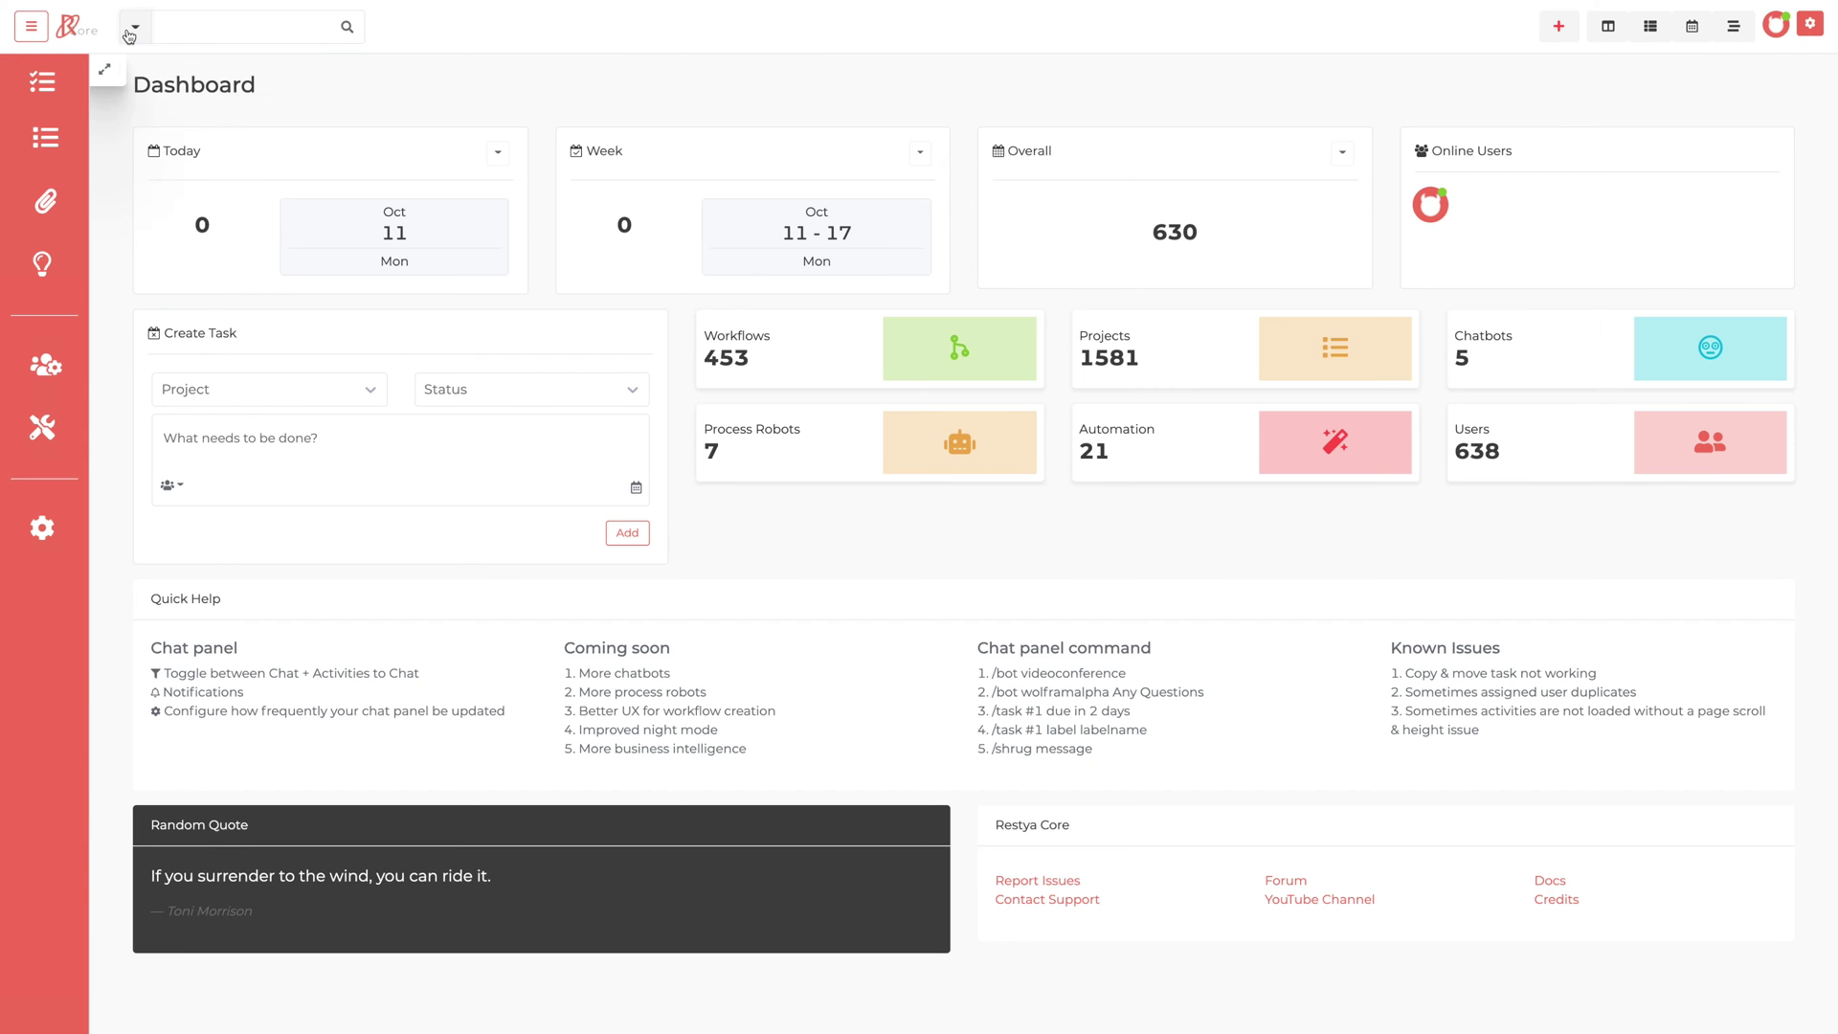
{"action": "left_click", "coordinate": [135, 25]}
Run an Advanced Search across all tasks for 'Suggestion', finding three tasks
{"action": "left_click", "coordinate": [182, 207]}
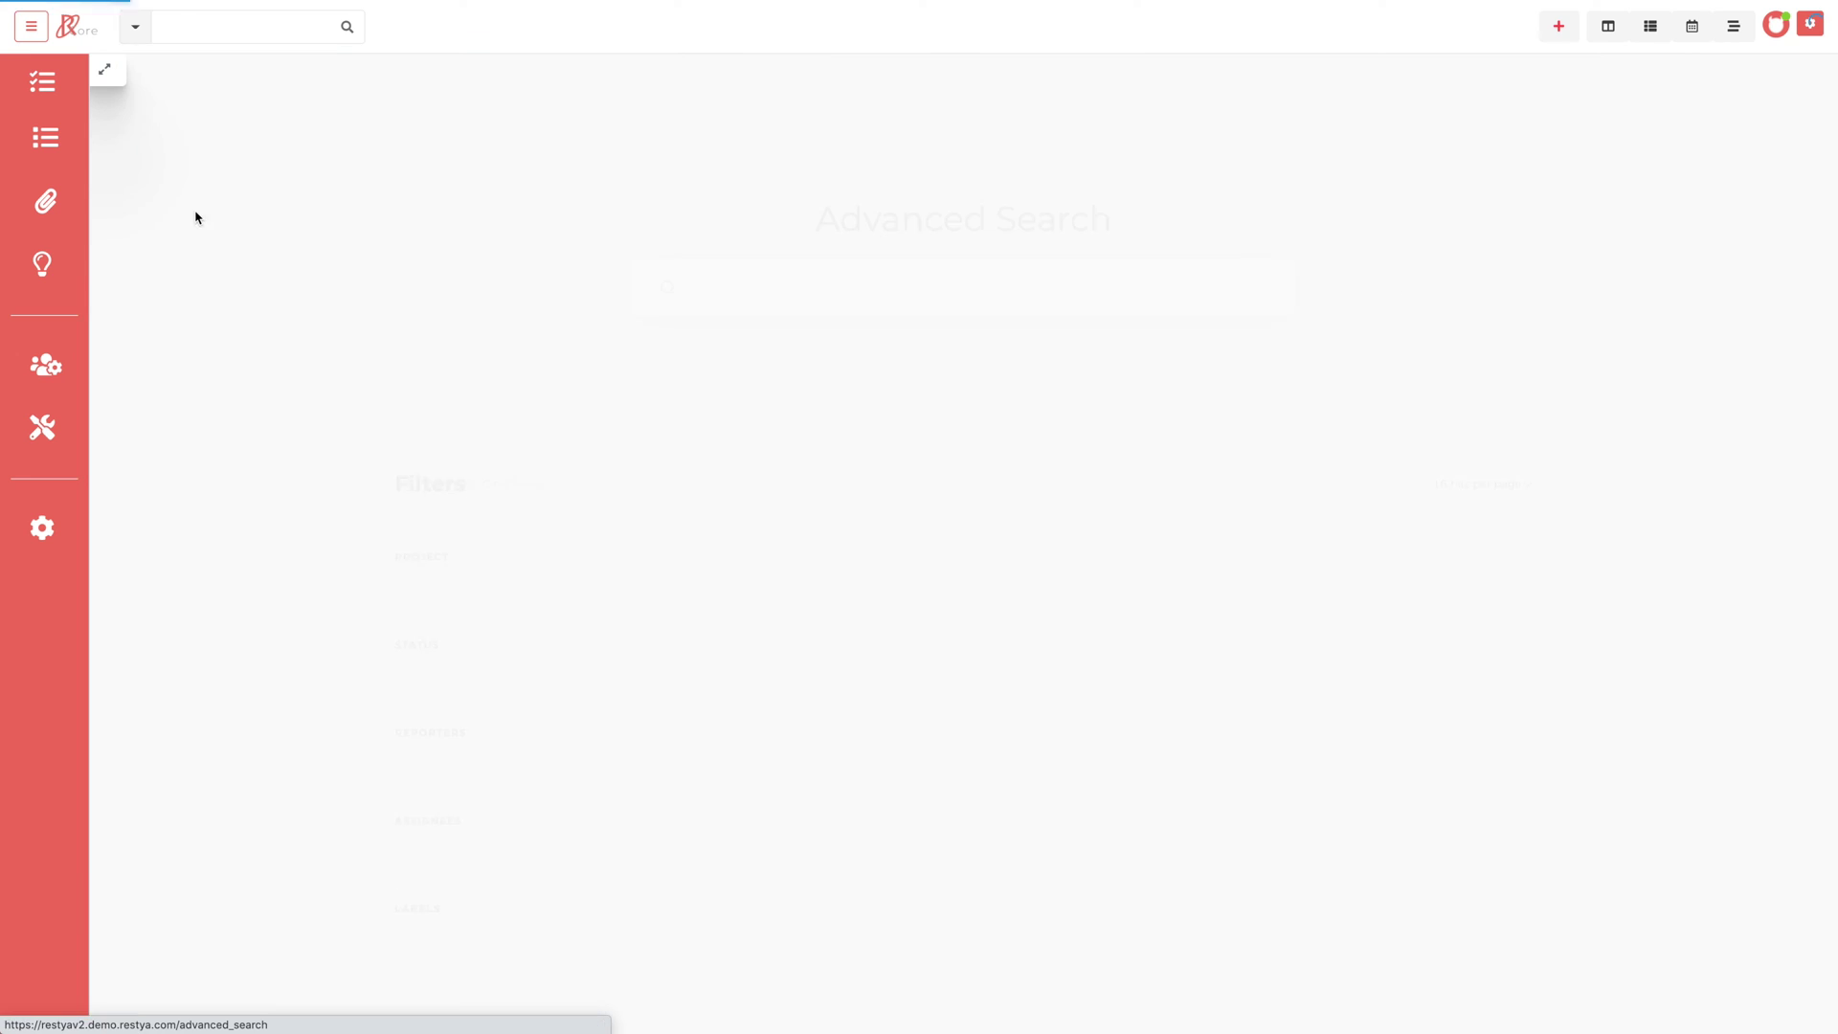
{"action": "scroll", "coordinate": [847, 438], "scroll_direction": "down", "scroll_amount": 4}
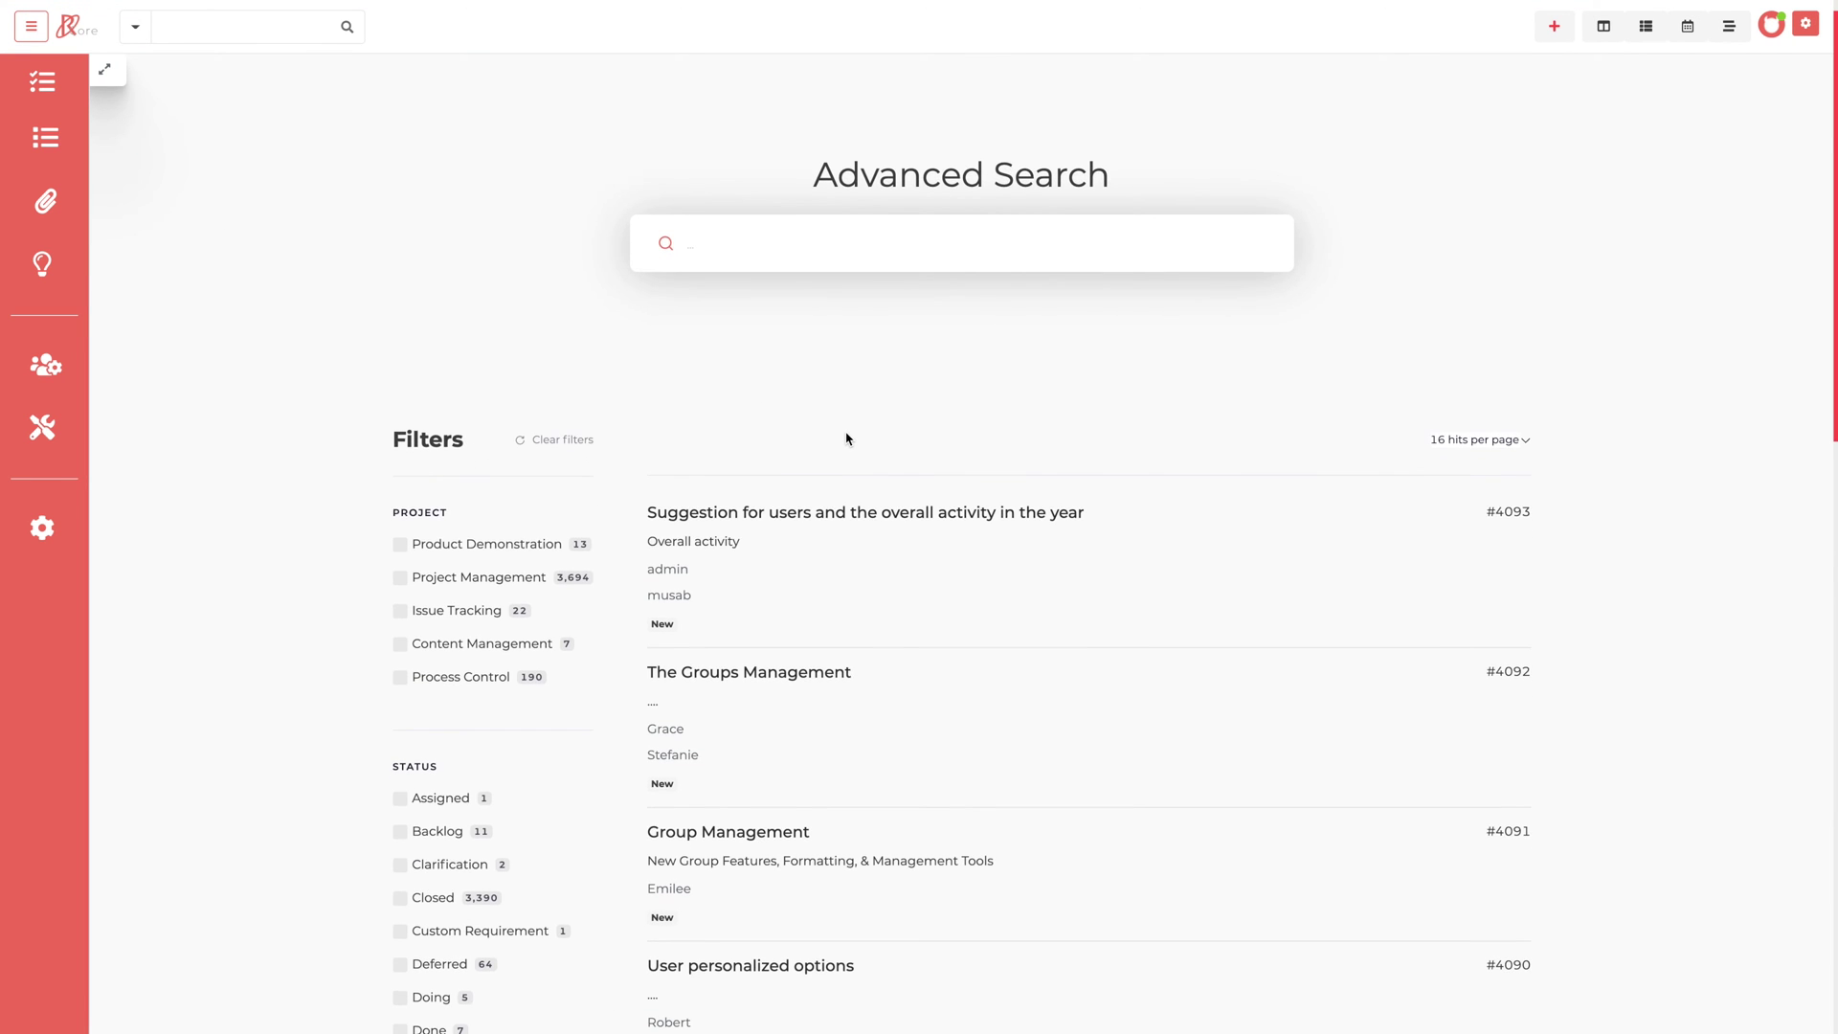
{"action": "scroll", "coordinate": [847, 438], "scroll_direction": "down", "scroll_amount": 2}
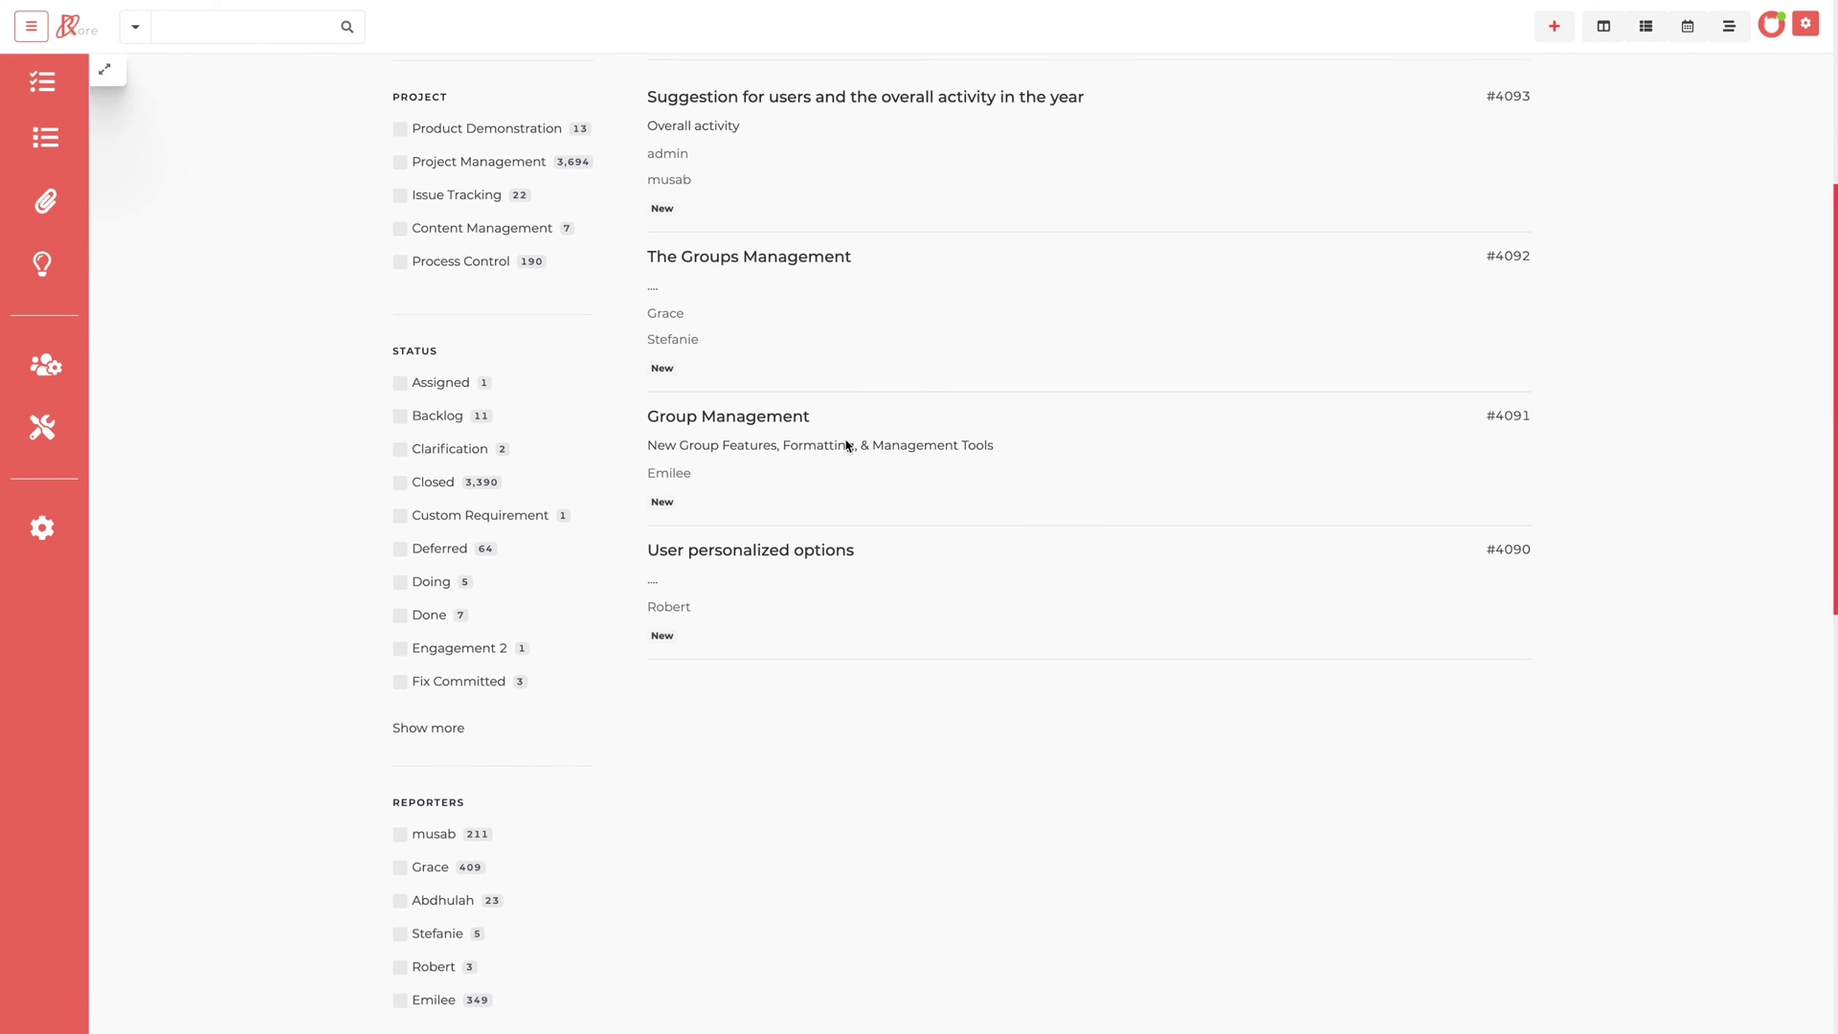
{"action": "scroll", "coordinate": [771, 587], "scroll_direction": "up", "scroll_amount": 5}
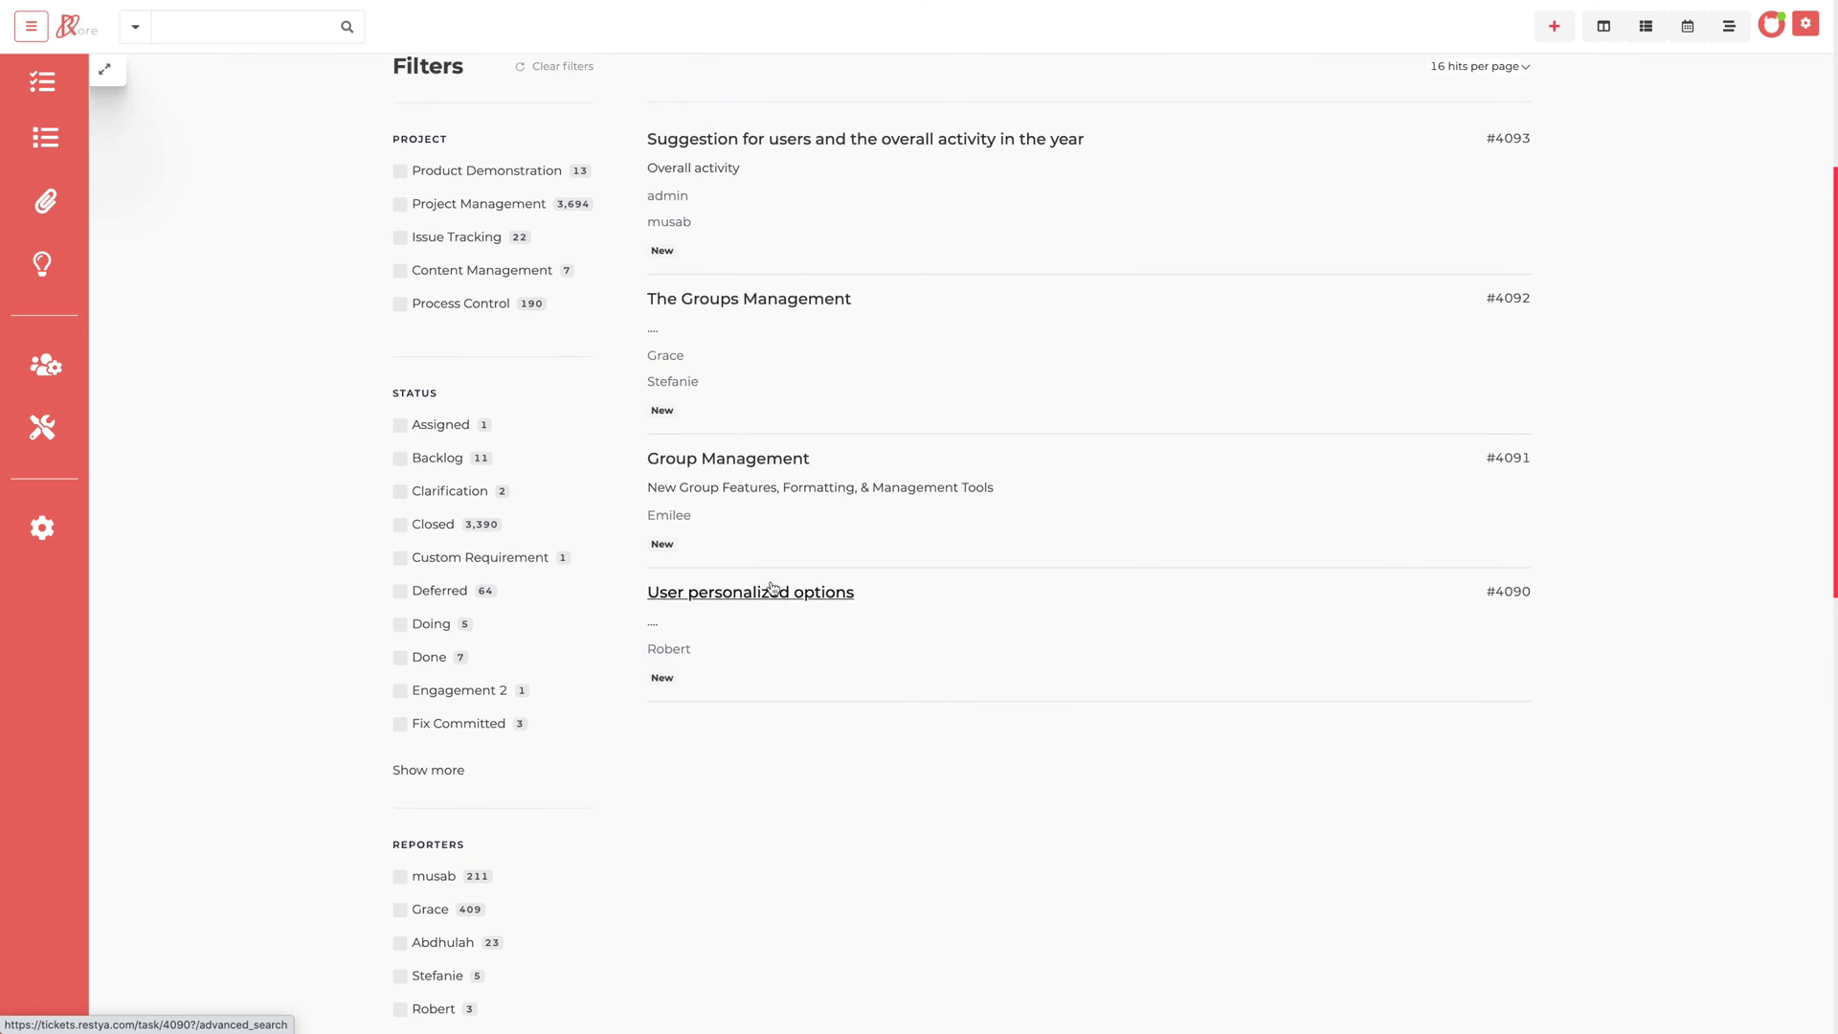
{"action": "left_click", "coordinate": [763, 201]}
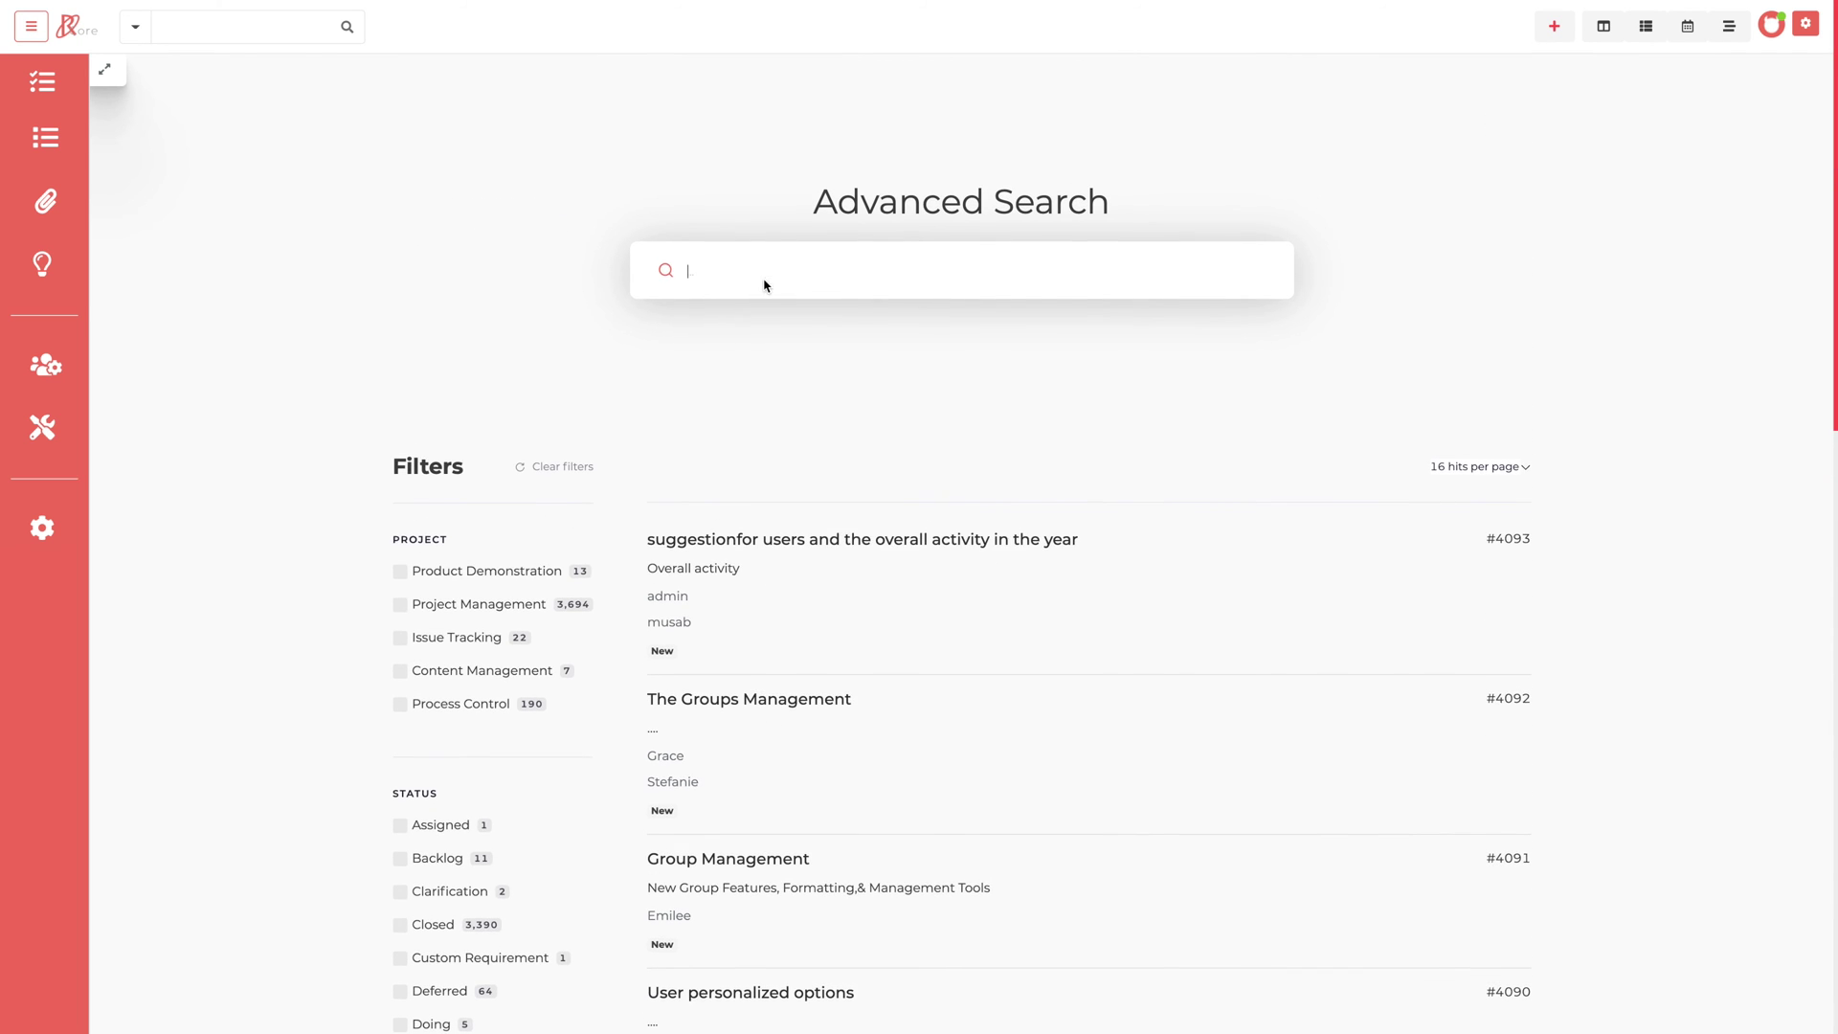
{"action": "type", "text": "Suggestion"}
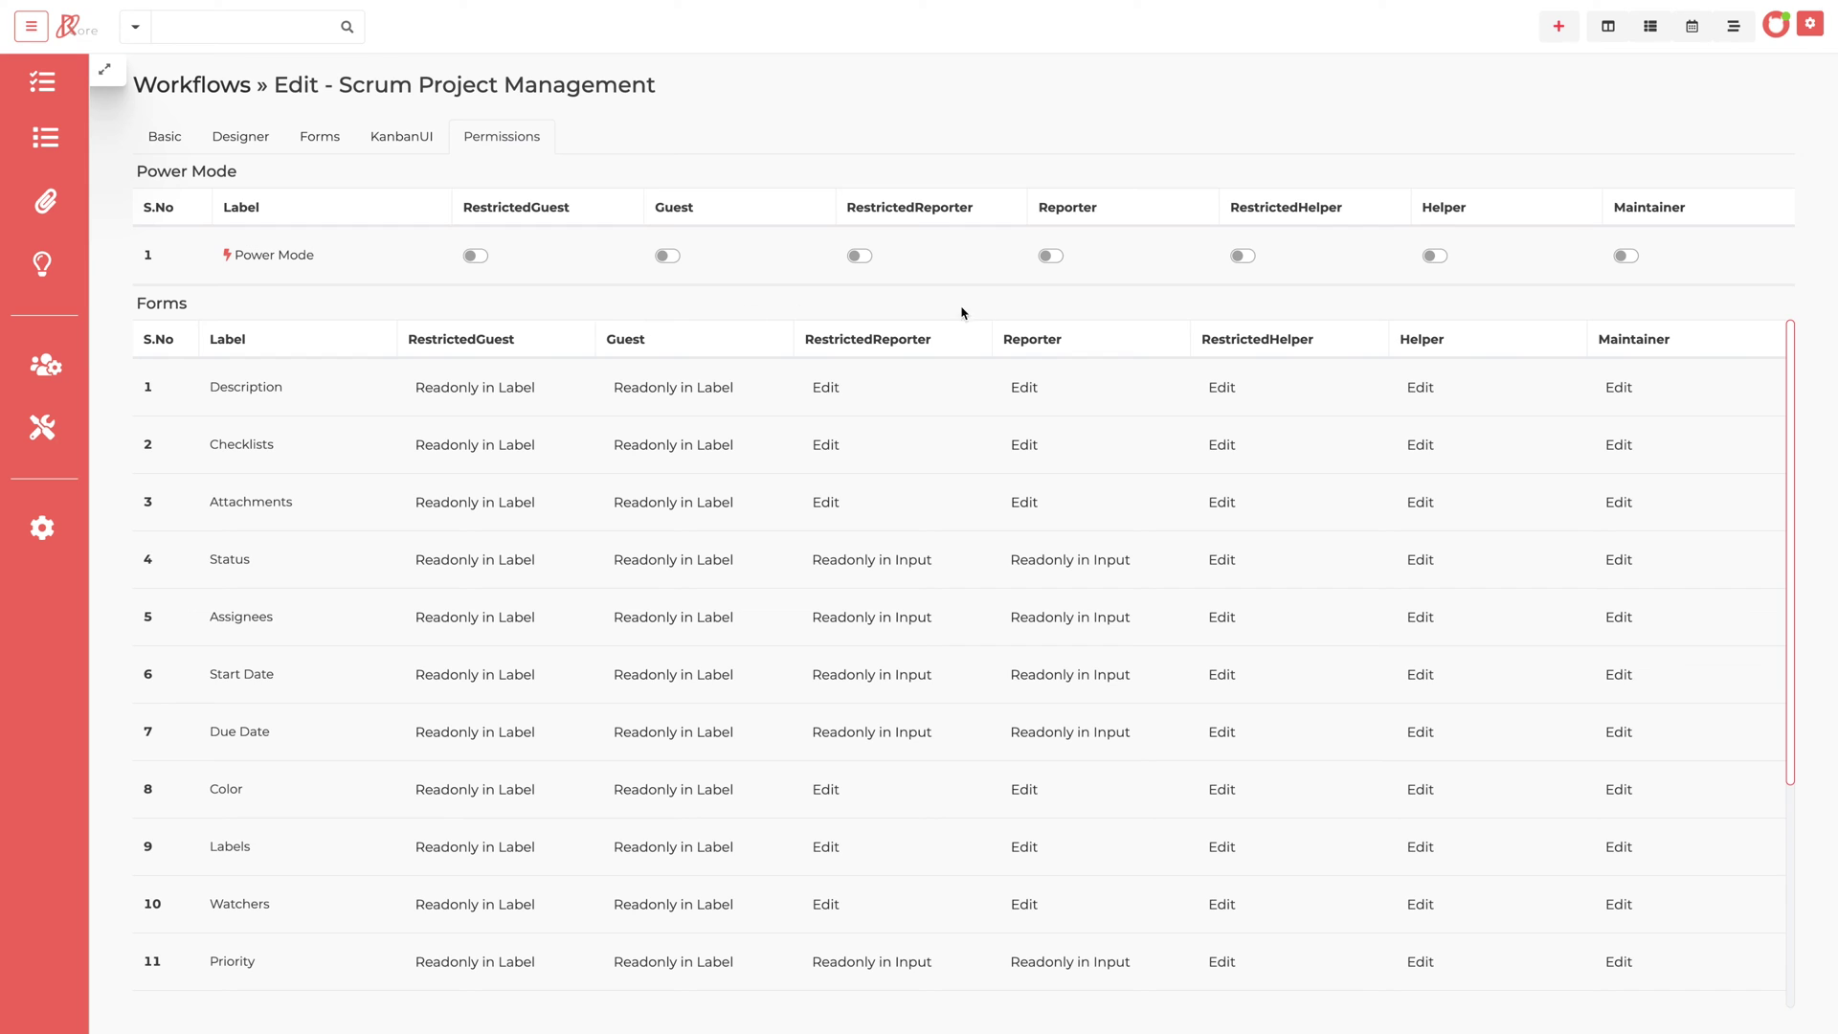
Turn on Maintainer Power Mode and test moving card #14072 into Product Backlog
{"action": "left_click", "coordinate": [1627, 259]}
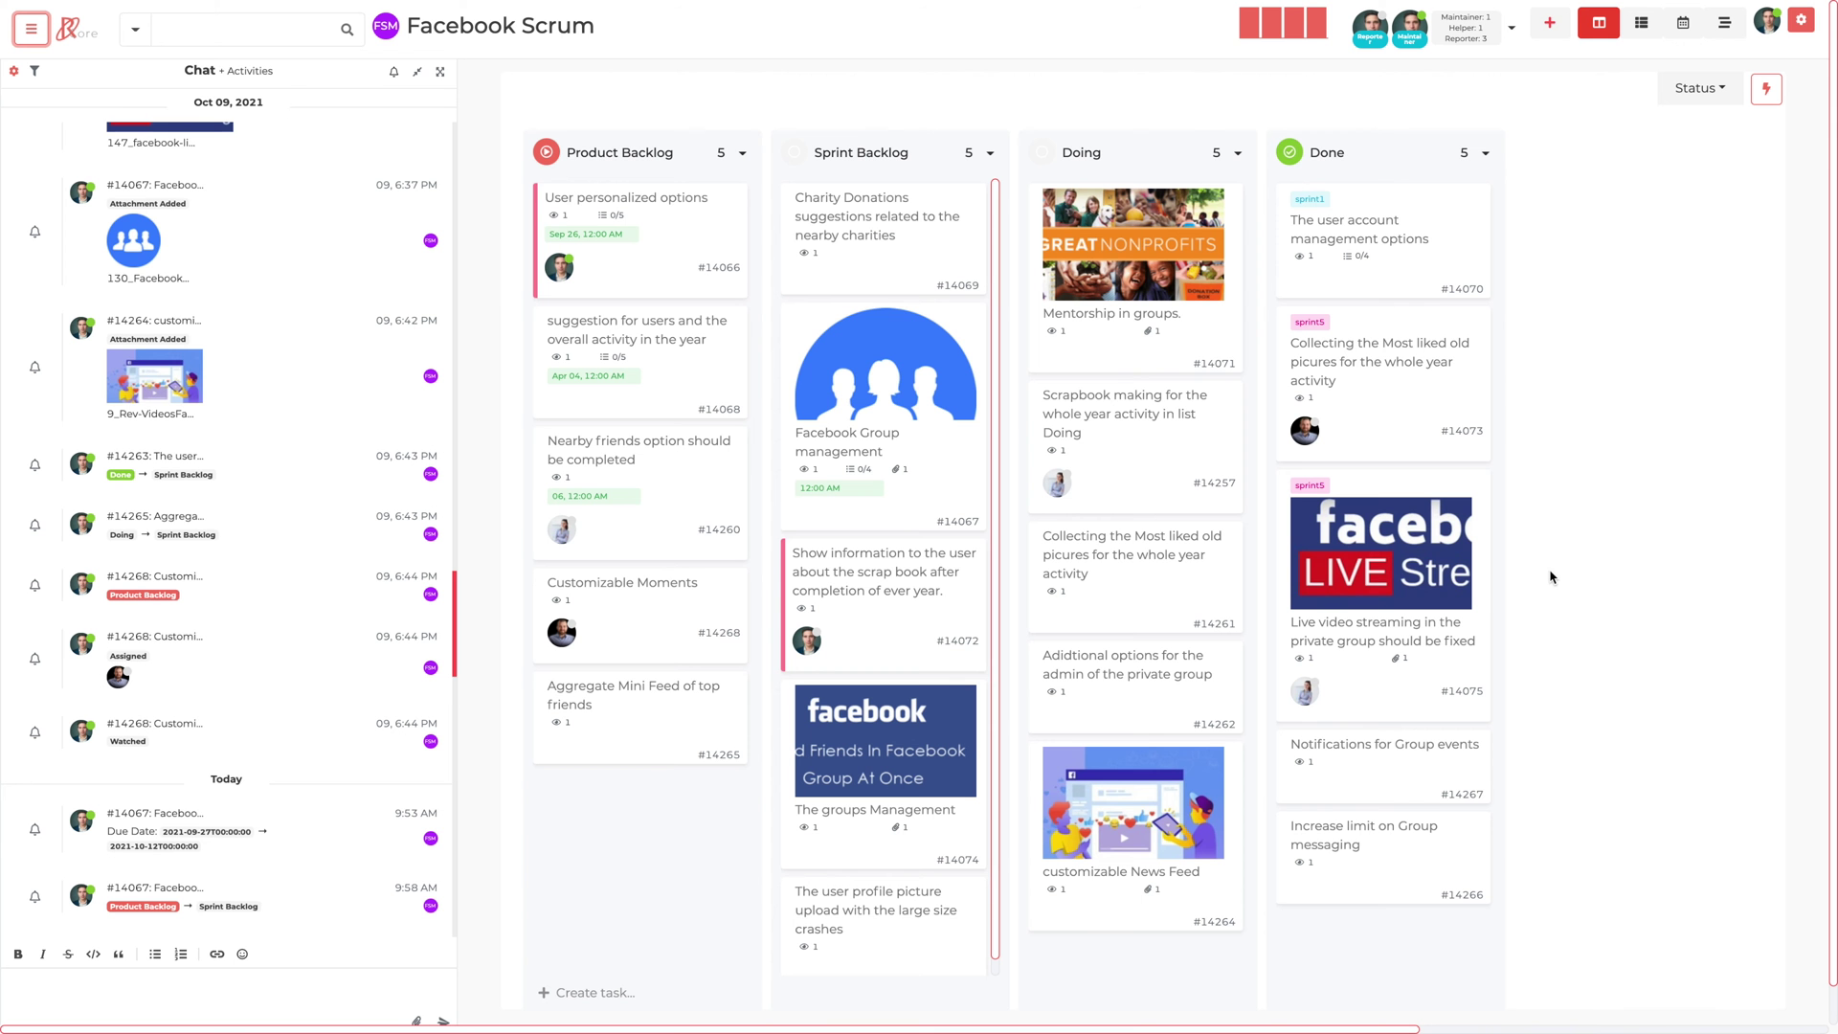
{"action": "mouse_move", "coordinate": [928, 612]}
{"action": "left_mouse_down"}
{"action": "mouse_move", "coordinate": [661, 502]}
{"action": "mouse_move", "coordinate": [655, 473]}
{"action": "mouse_move", "coordinate": [657, 594]}
{"action": "mouse_move", "coordinate": [919, 598]}
{"action": "left_mouse_up"}
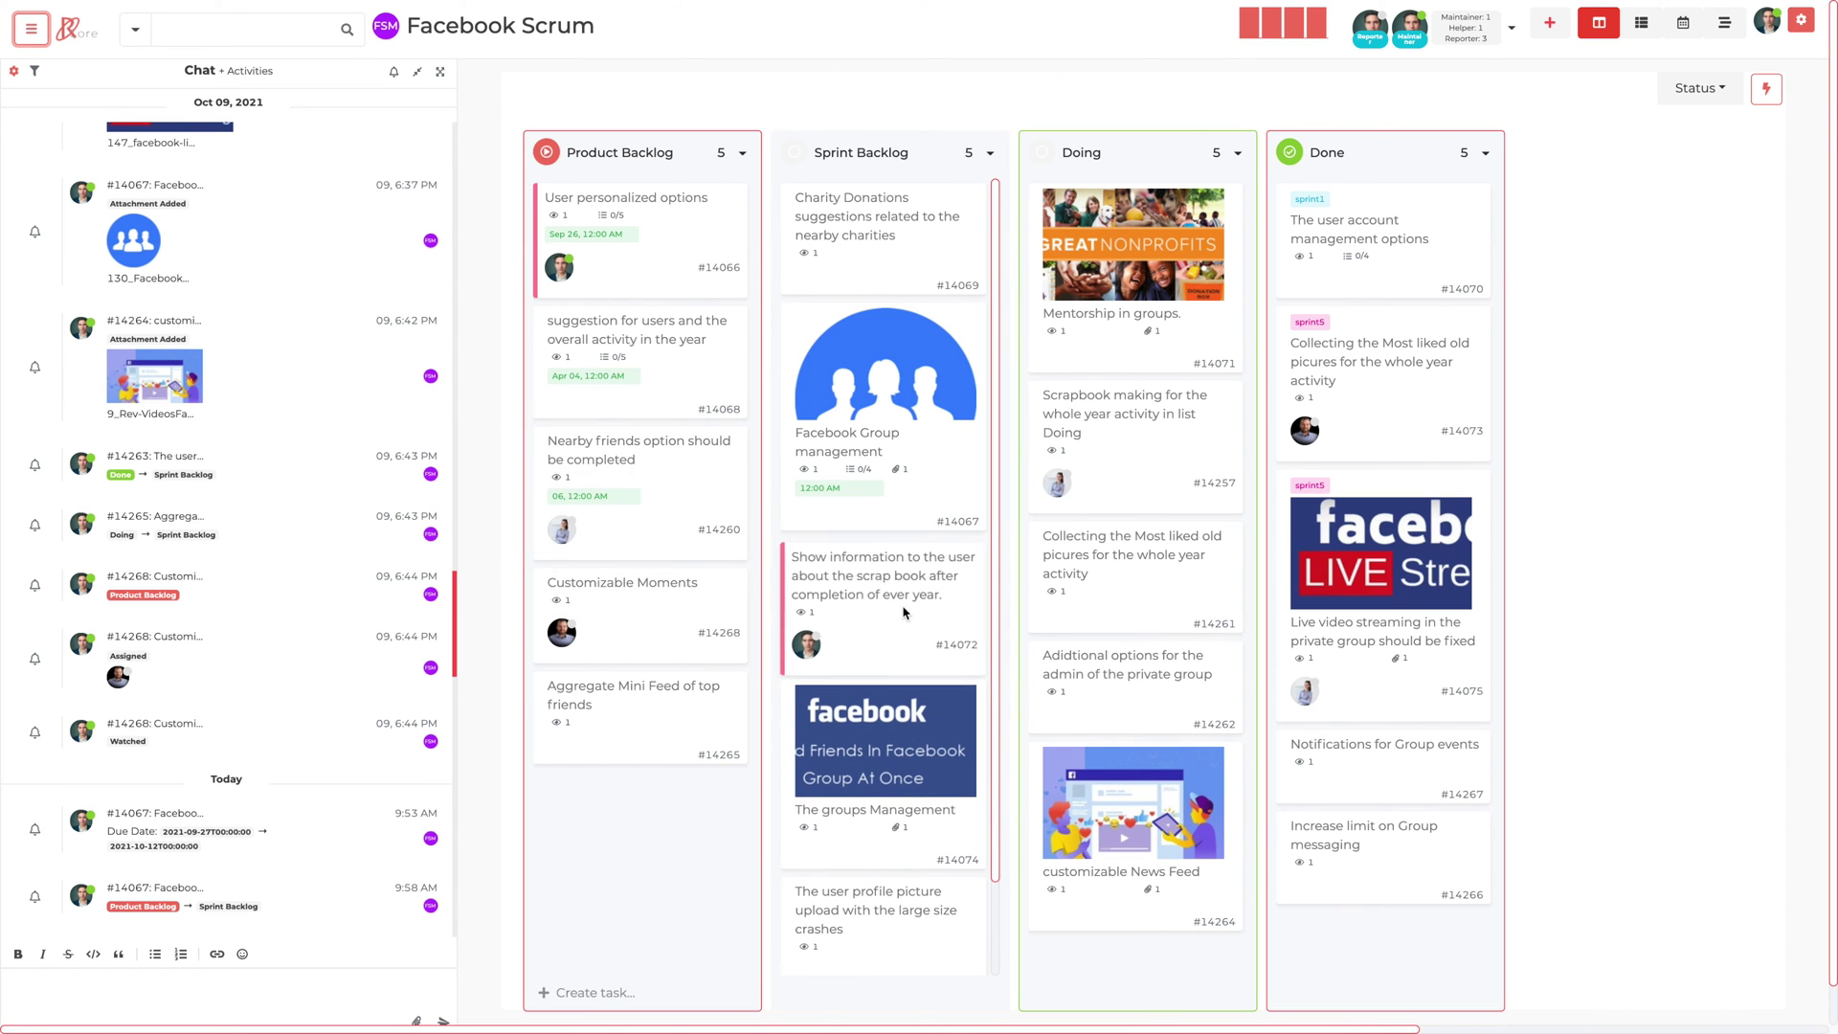
{"action": "left_click", "coordinate": [1767, 89]}
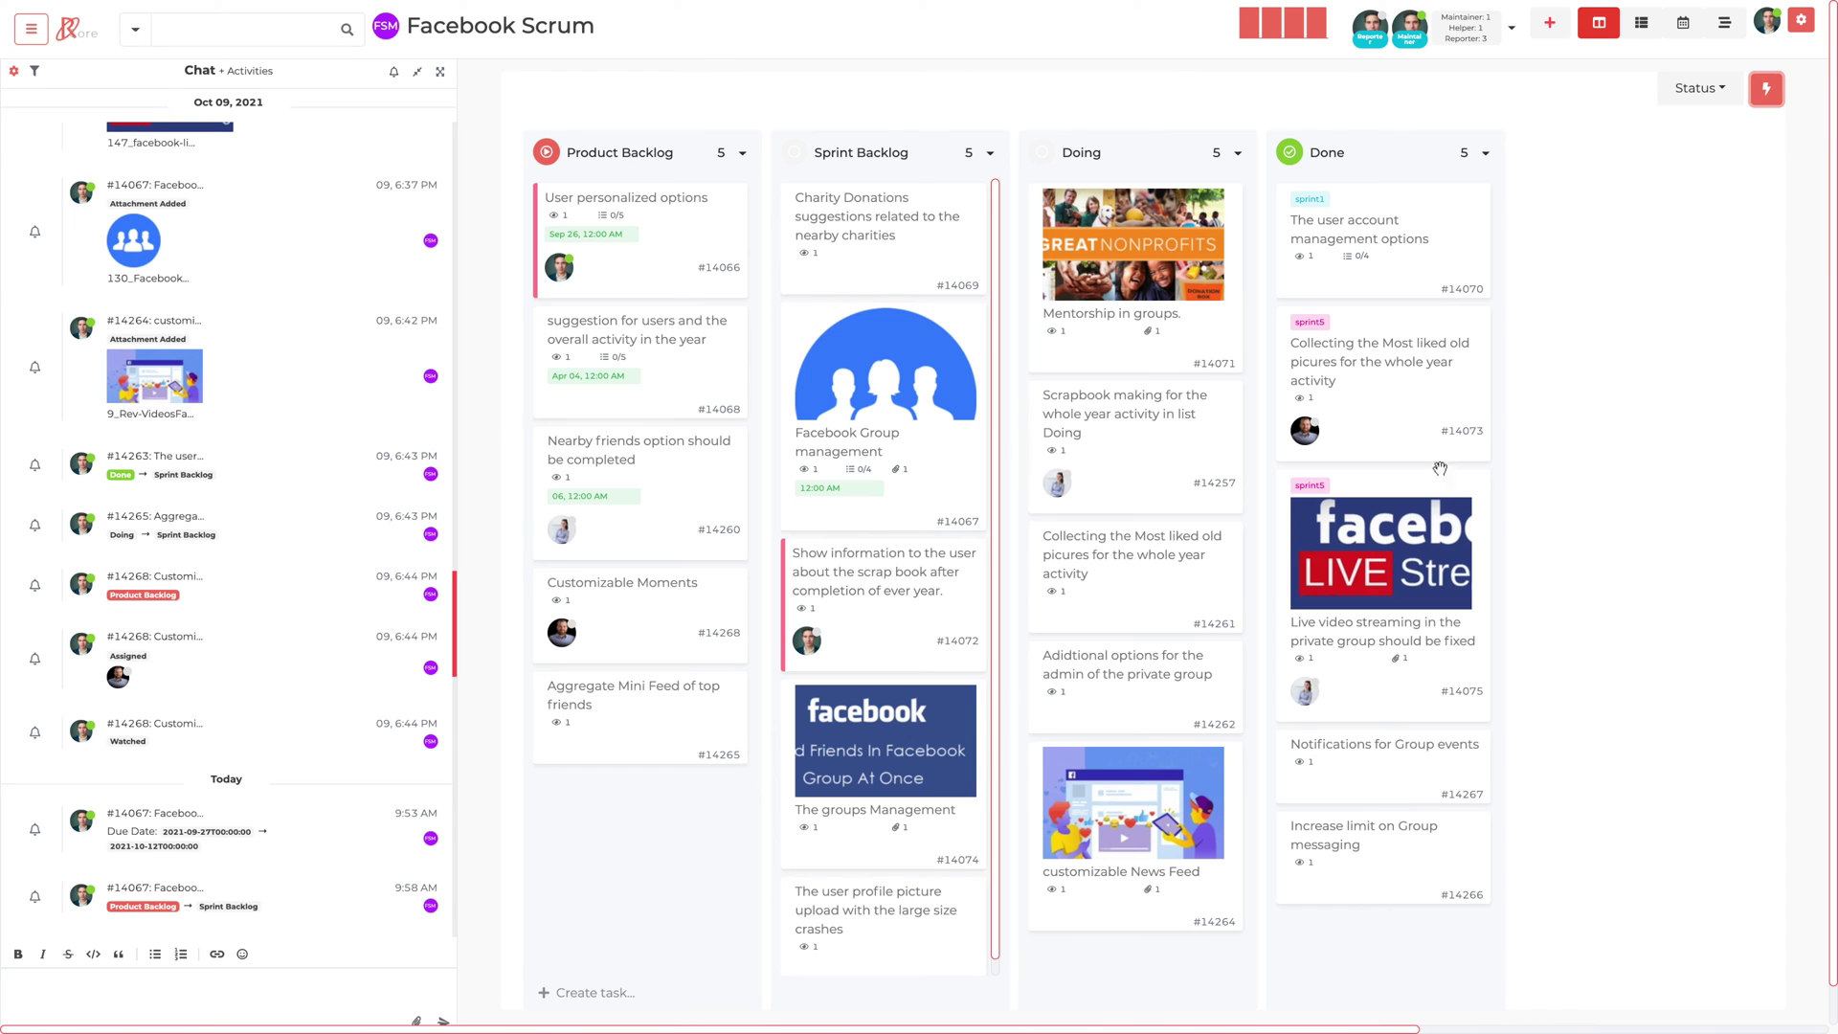
{"action": "left_click_drag", "start_coordinate": [915, 590], "coordinate": [707, 515]}
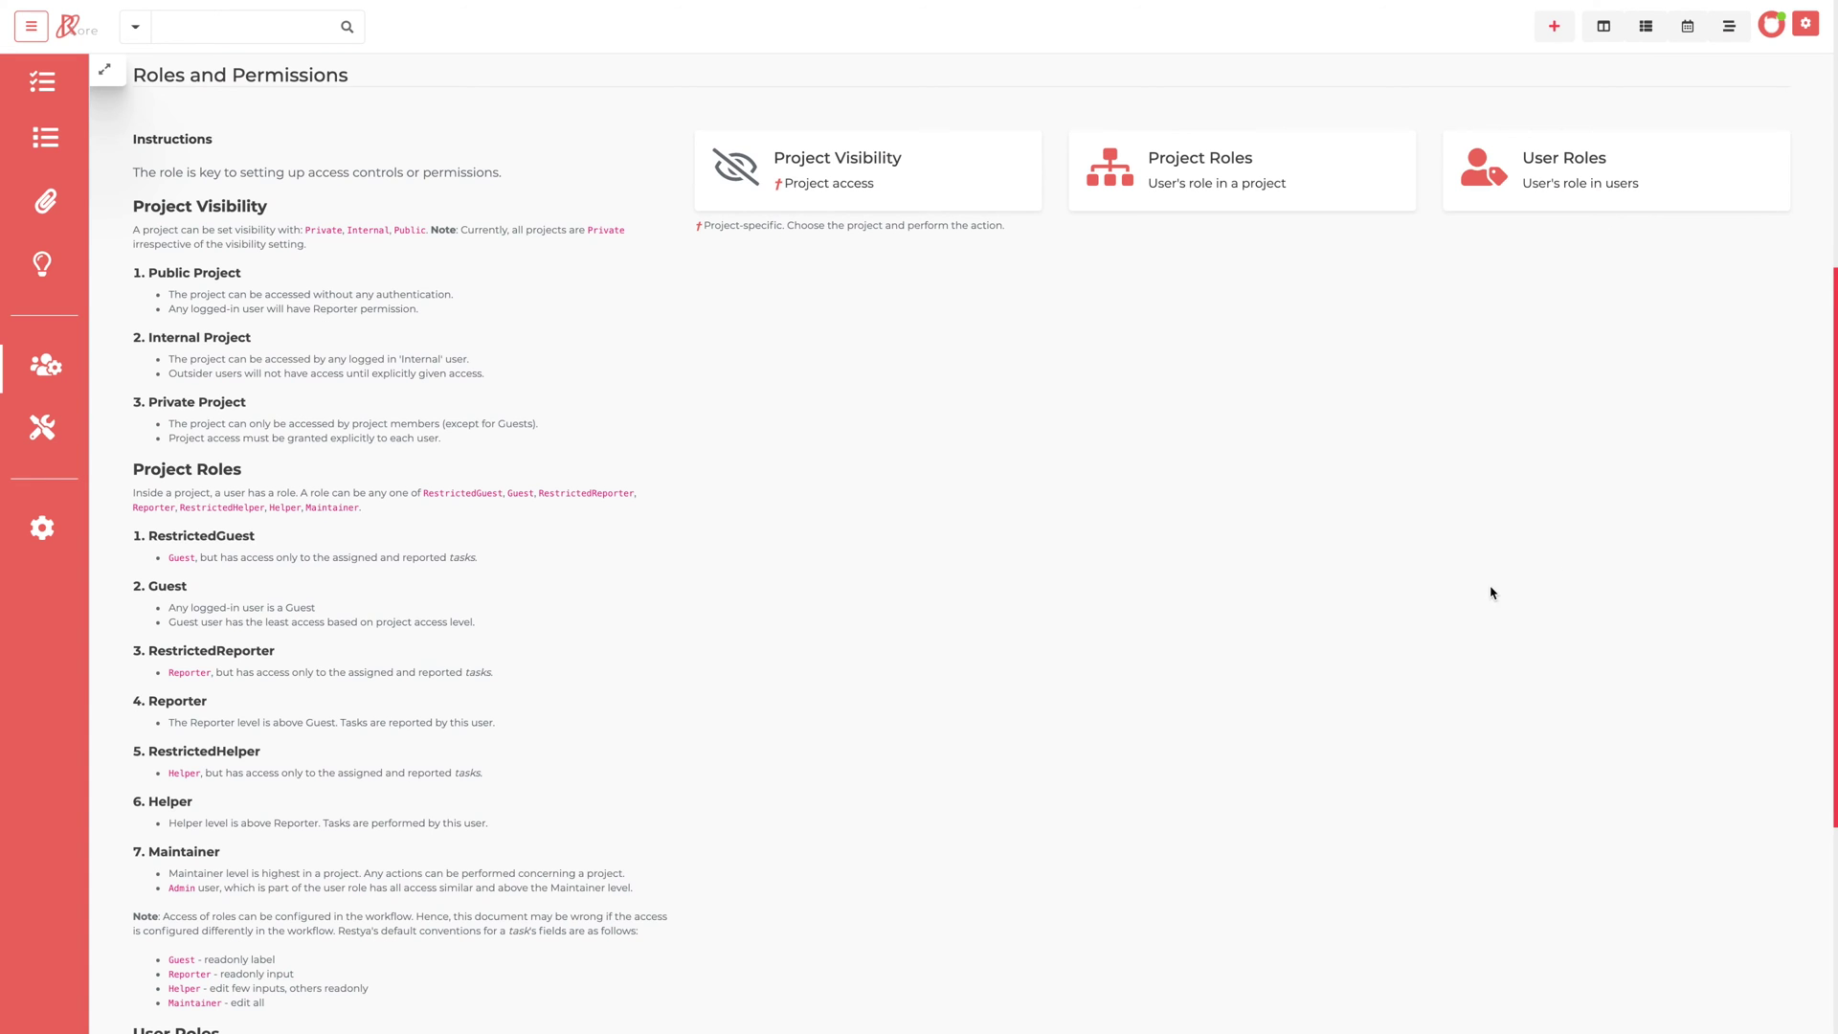
Open the User Roles table and scroll across the Outsider, User, Manager and Admin permissions
{"action": "left_click", "coordinate": [1563, 183]}
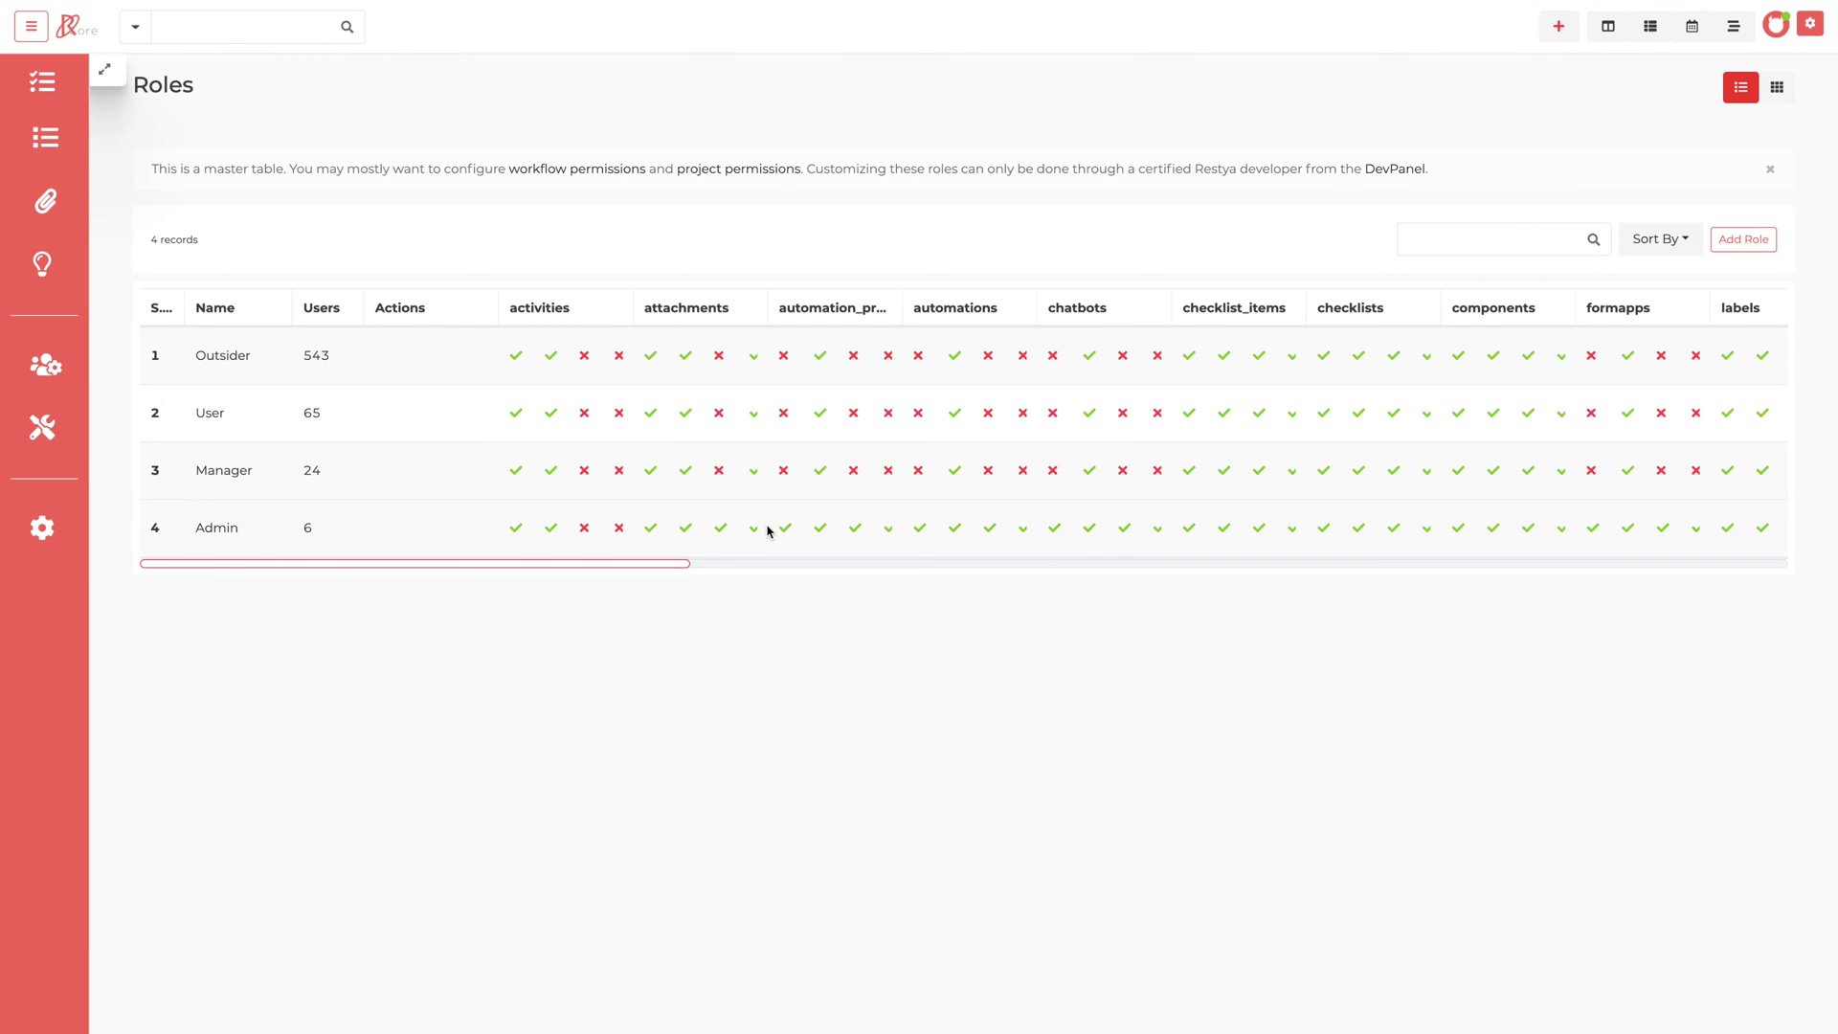
{"action": "left_click_drag", "start_coordinate": [678, 562], "coordinate": [628, 594]}
Browse the 638 users and their role choices, then open the seven-role Project Roles table
{"action": "left_click", "coordinate": [71, 388]}
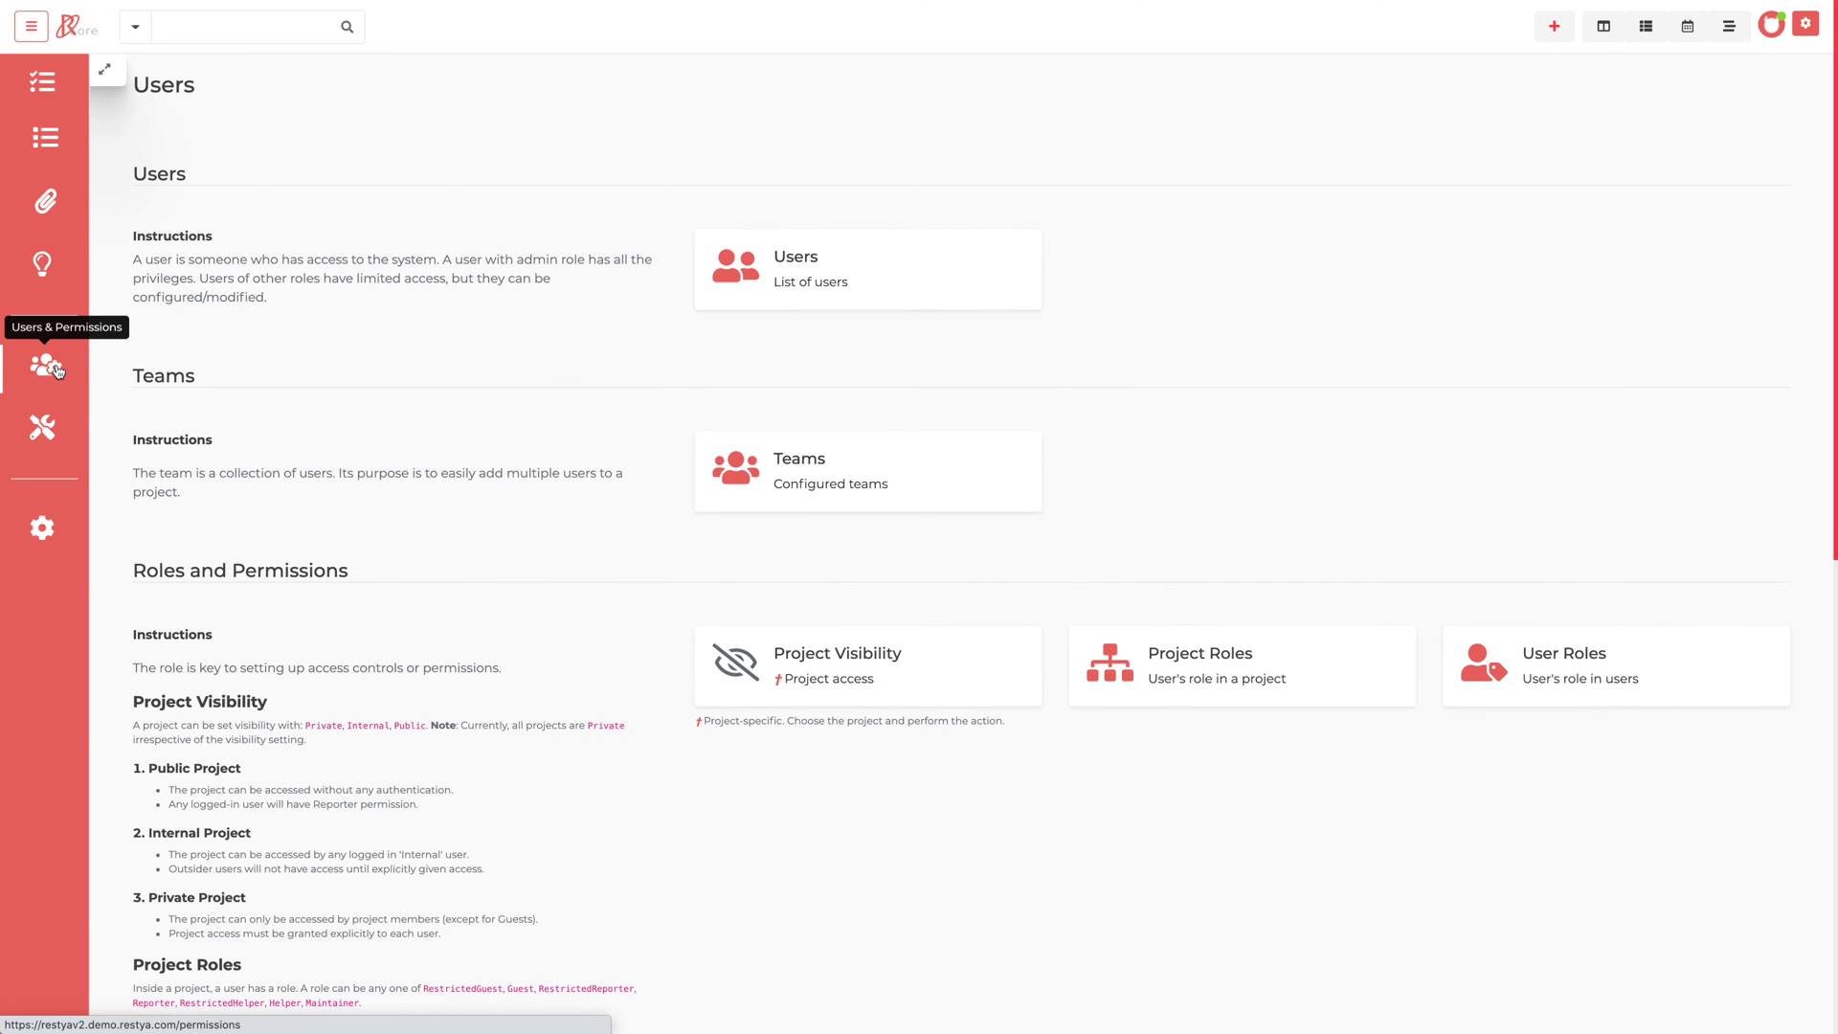
{"action": "left_click", "coordinate": [805, 279]}
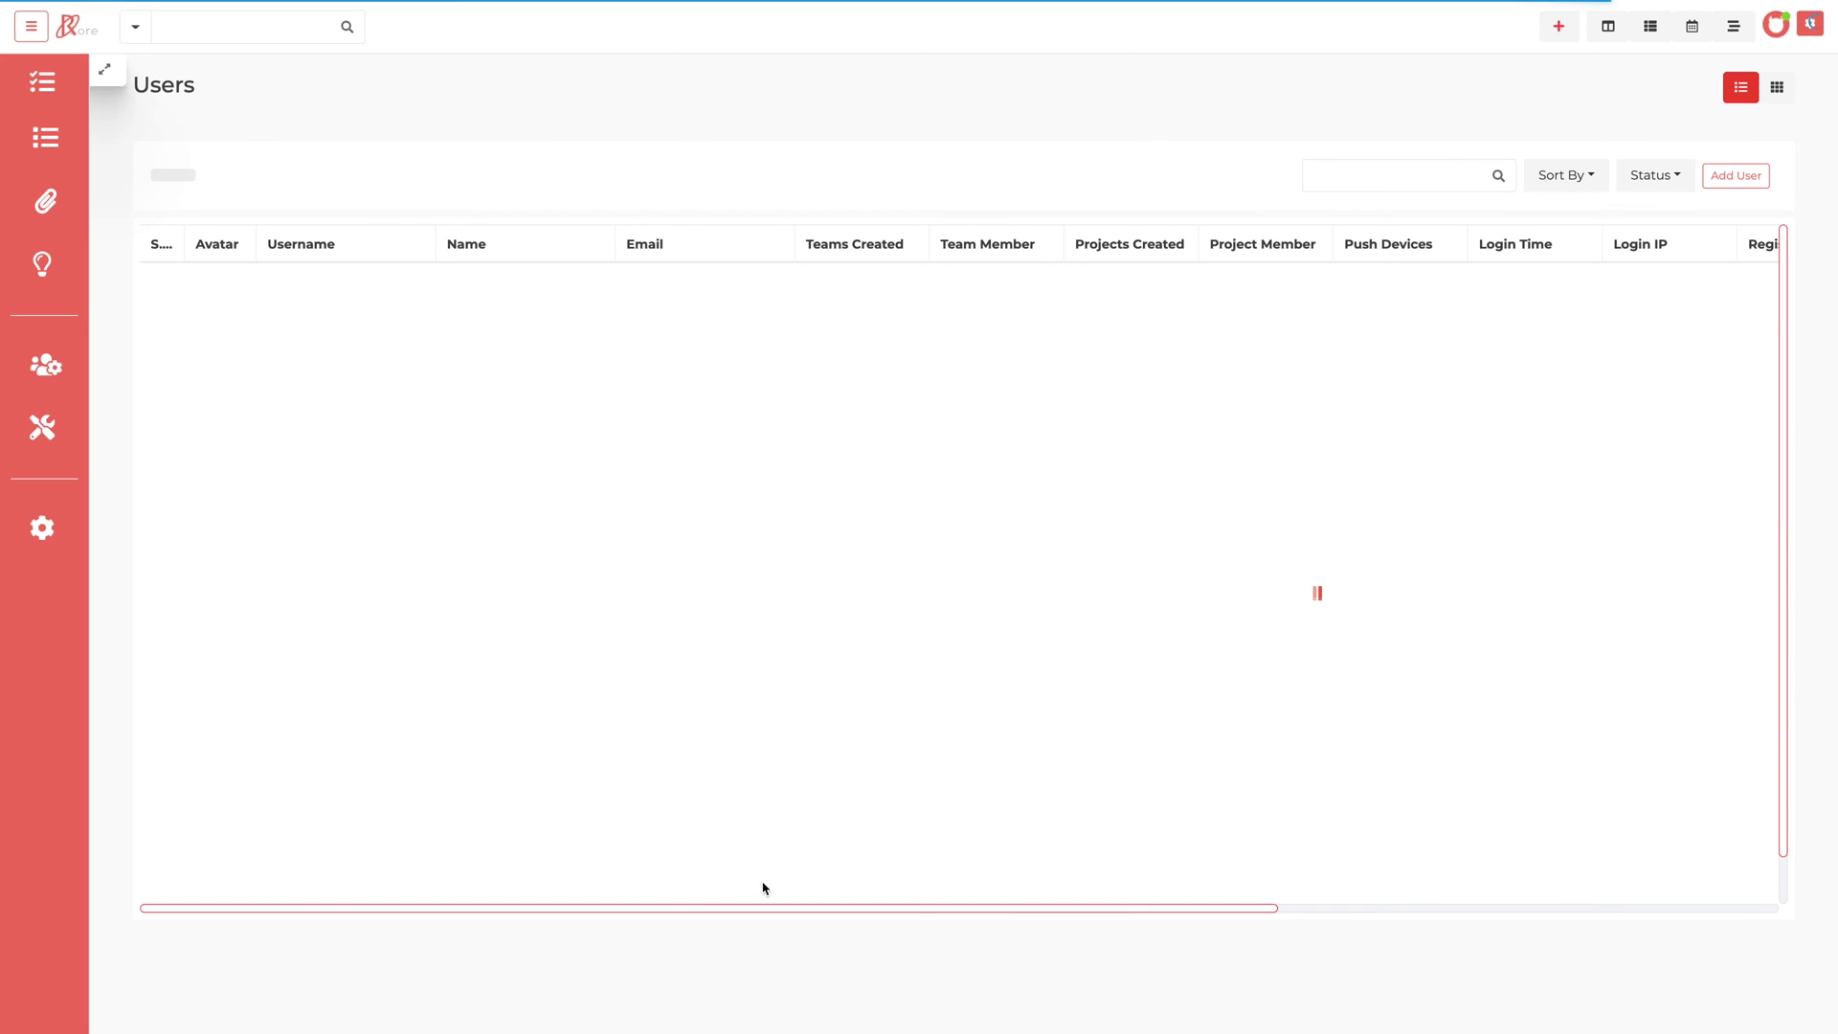
{"action": "left_click_drag", "start_coordinate": [845, 911], "coordinate": [1423, 914]}
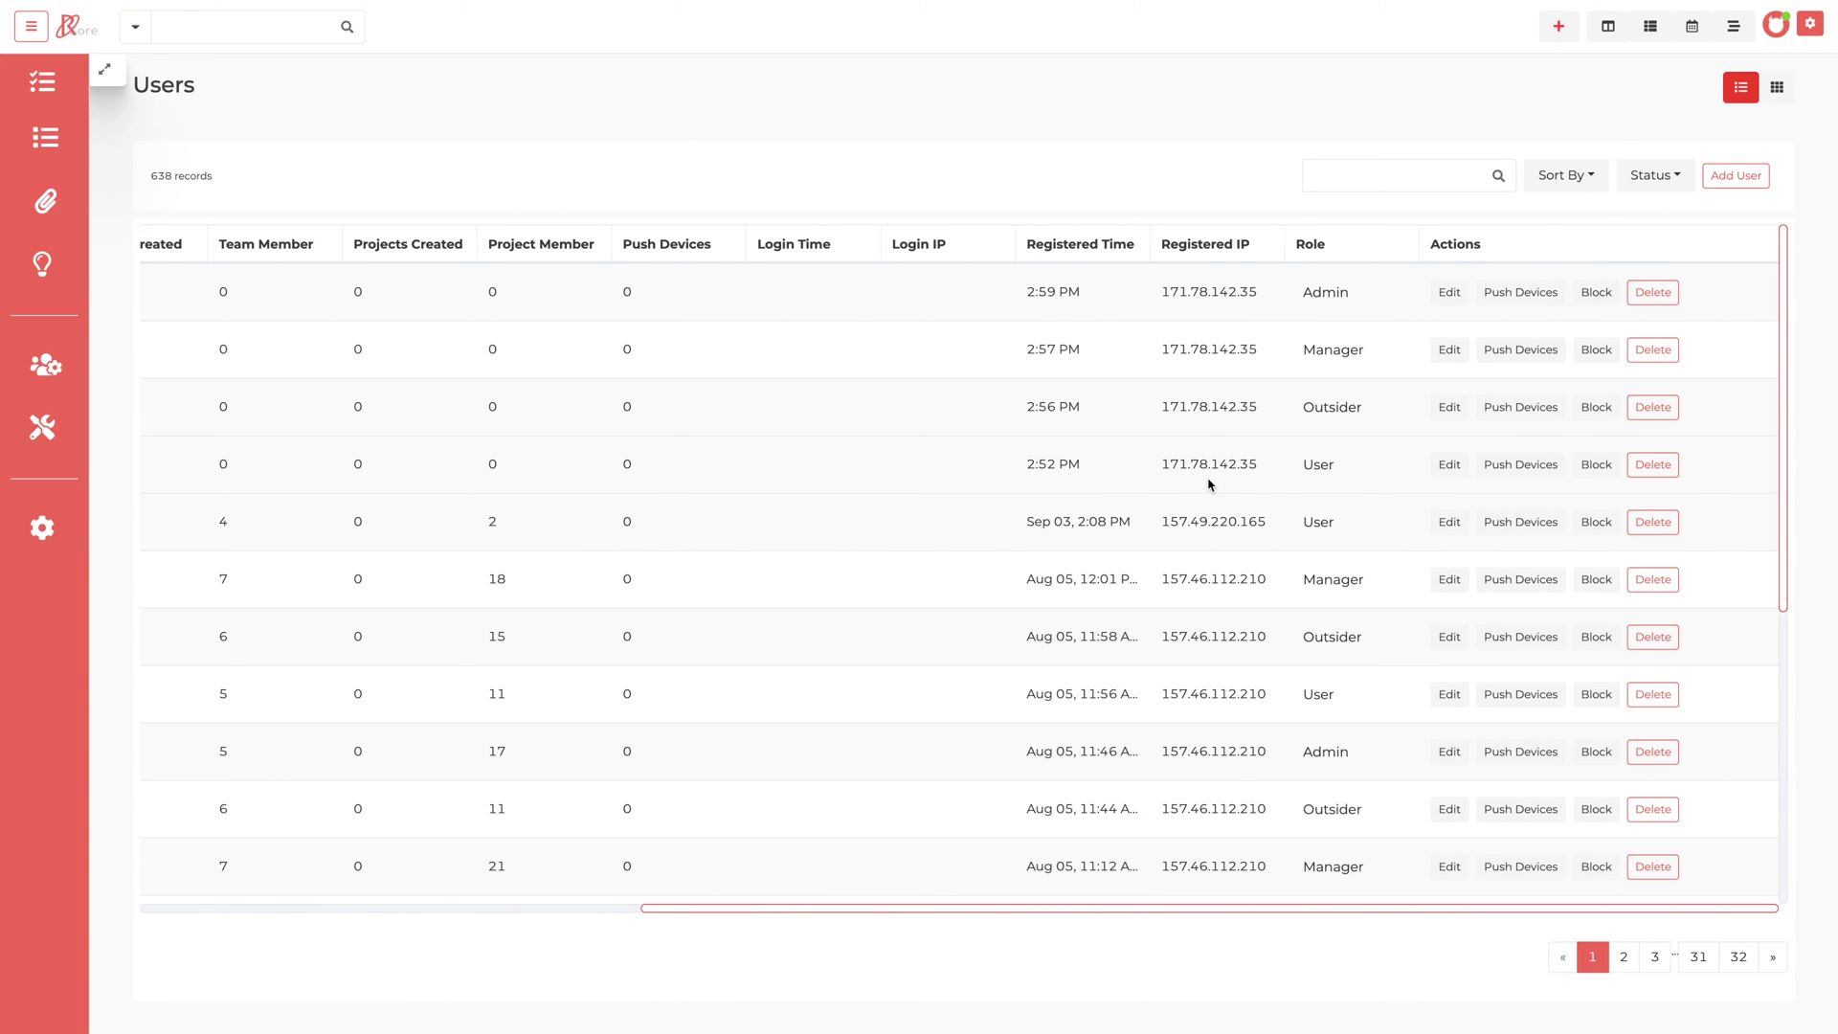
{"action": "left_click", "coordinate": [1330, 485]}
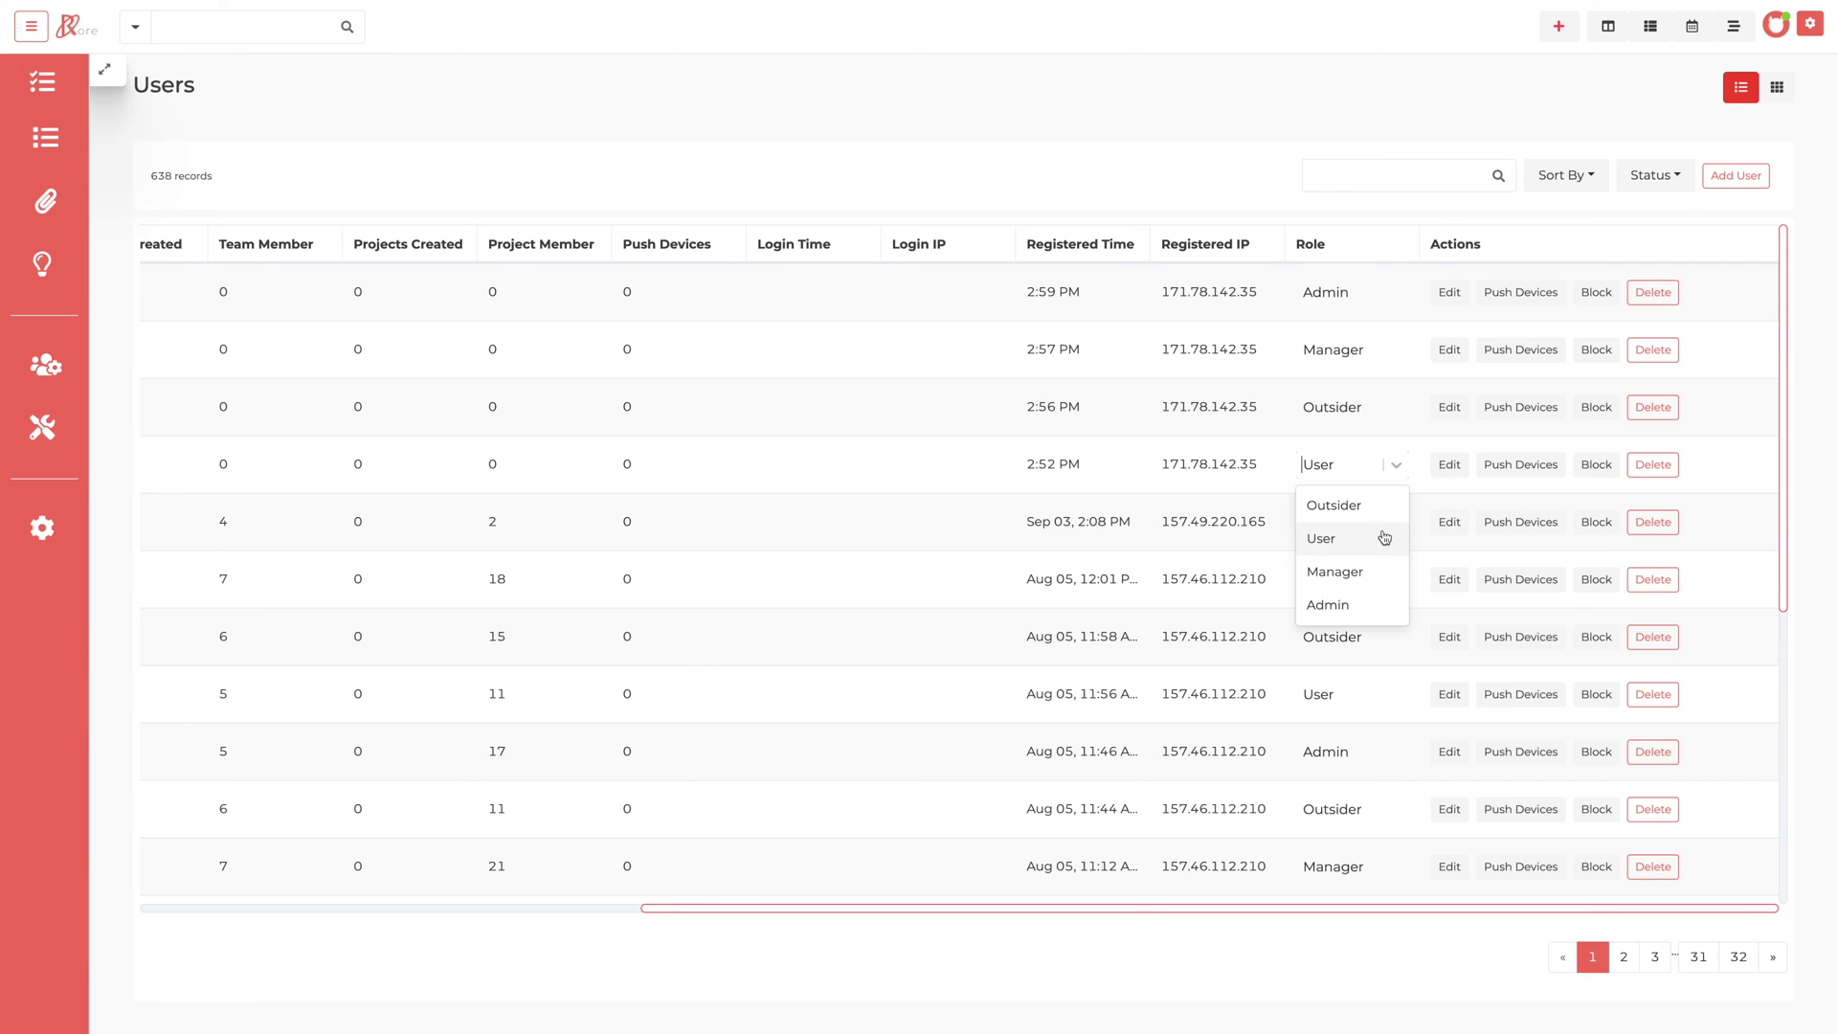
{"action": "key", "text": "alt+Left"}
{"action": "left_click", "coordinate": [1173, 654]}
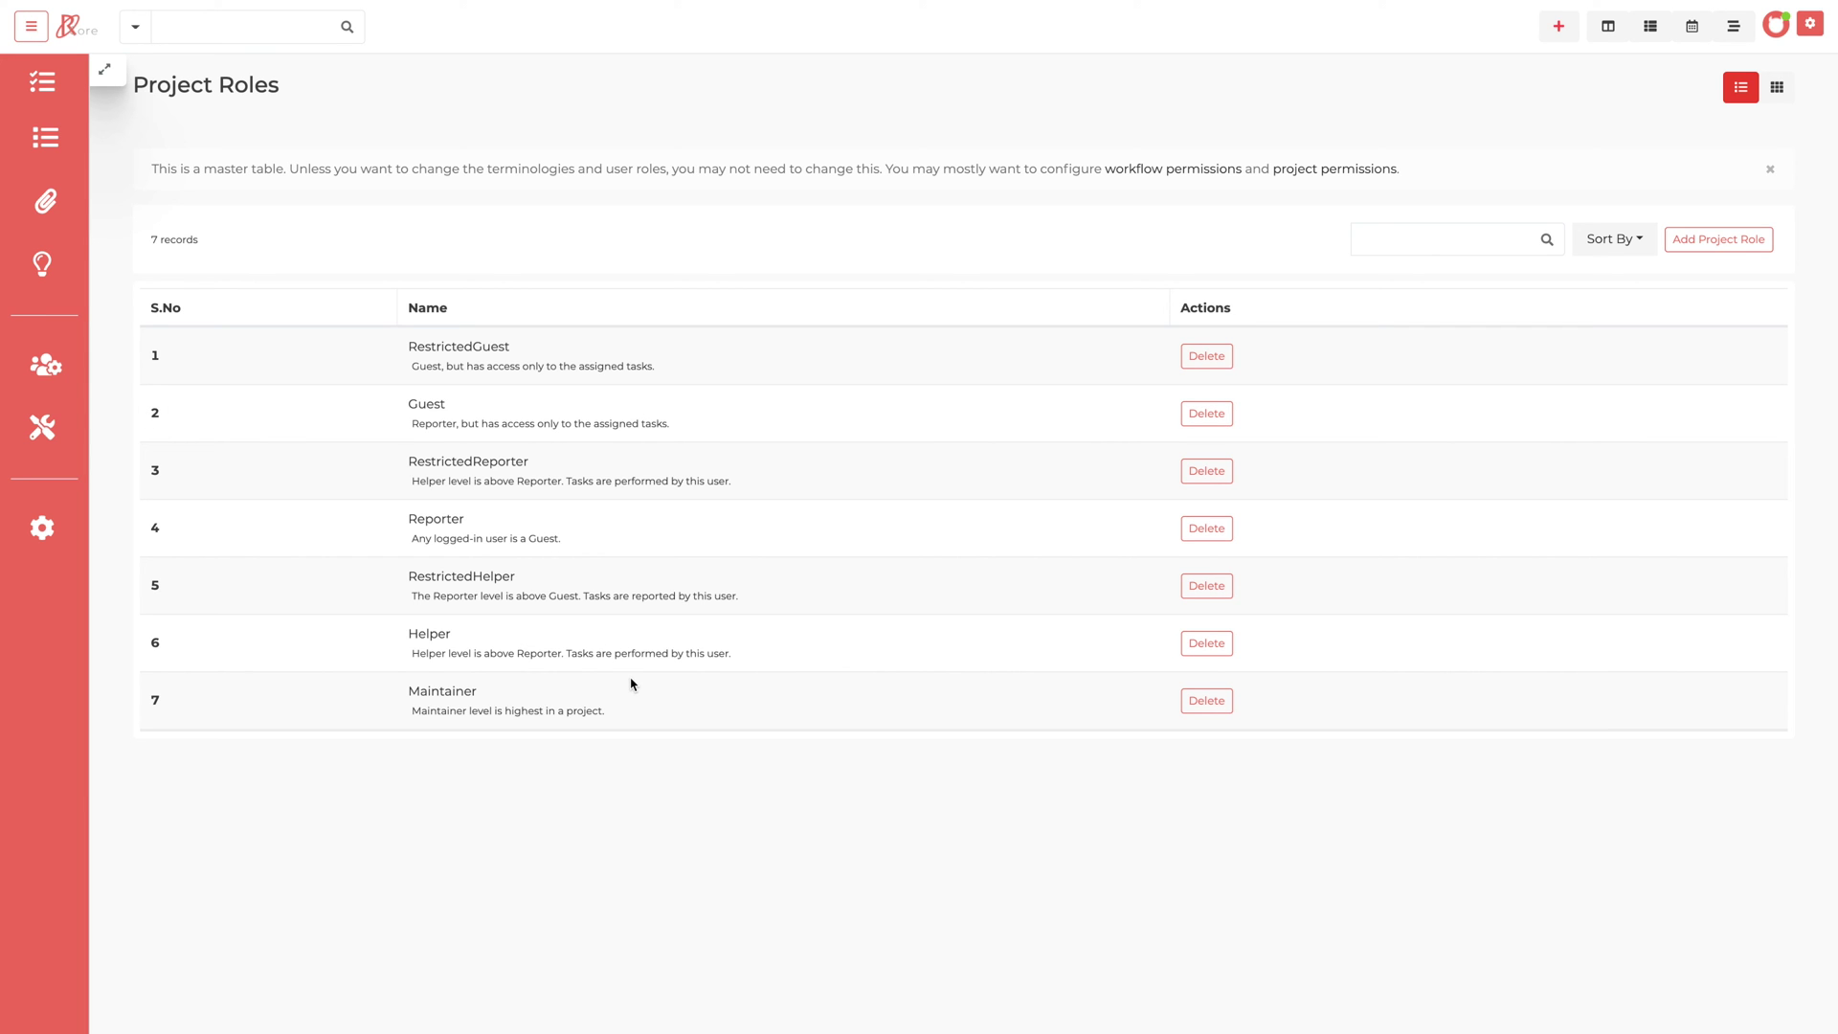
Preview the Add Project Role form and return to the Project Roles list without saving
{"action": "left_click", "coordinate": [1703, 247]}
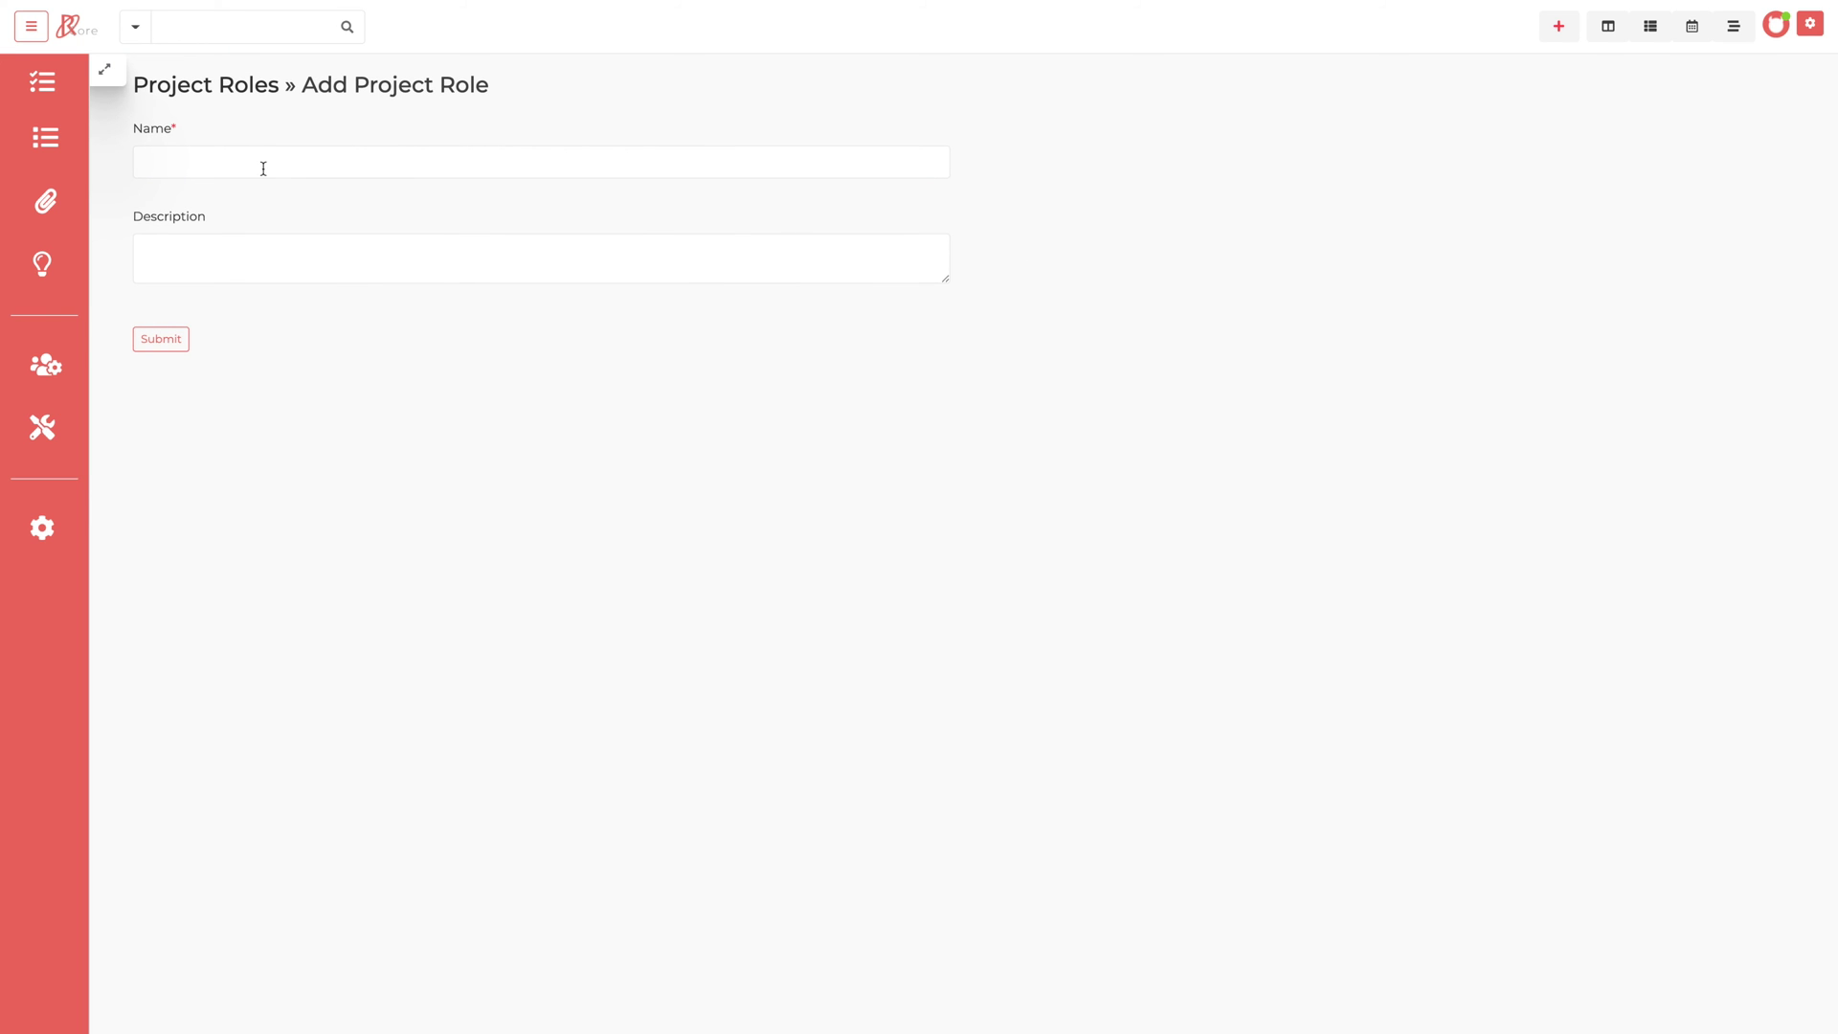
{"action": "left_click", "coordinate": [206, 87]}
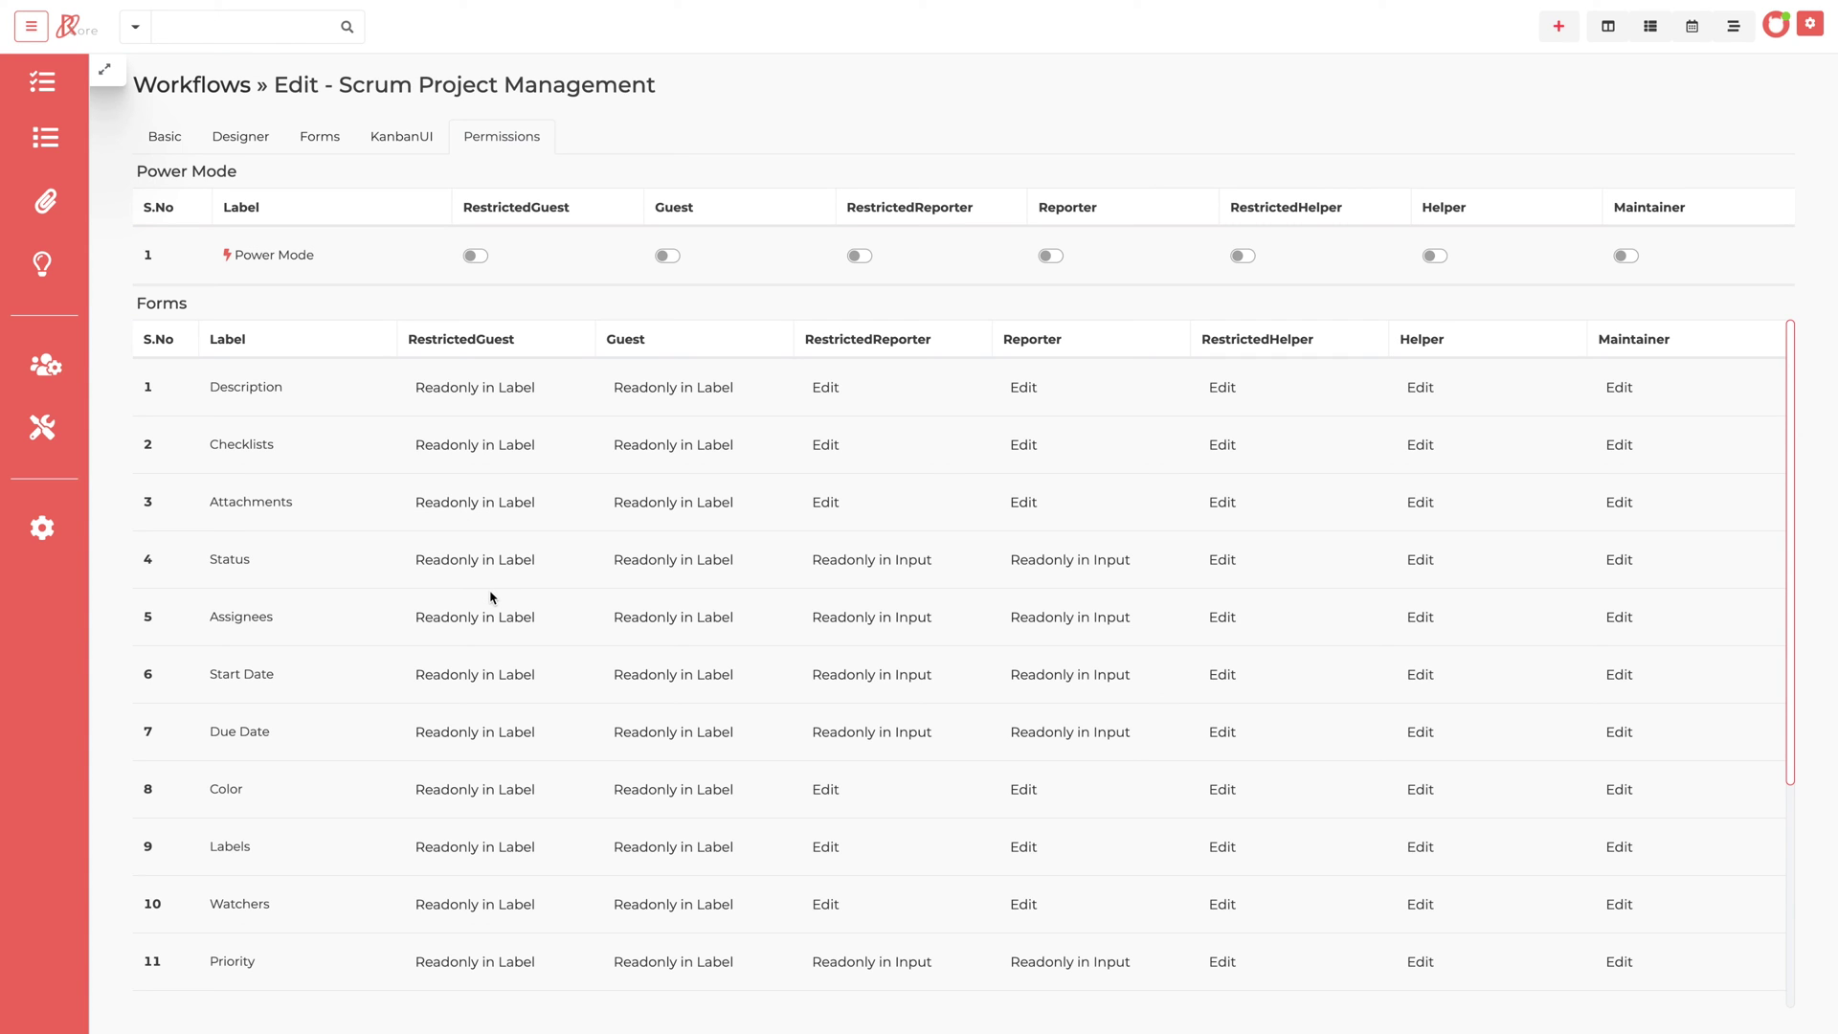
{"action": "left_click", "coordinate": [459, 403]}
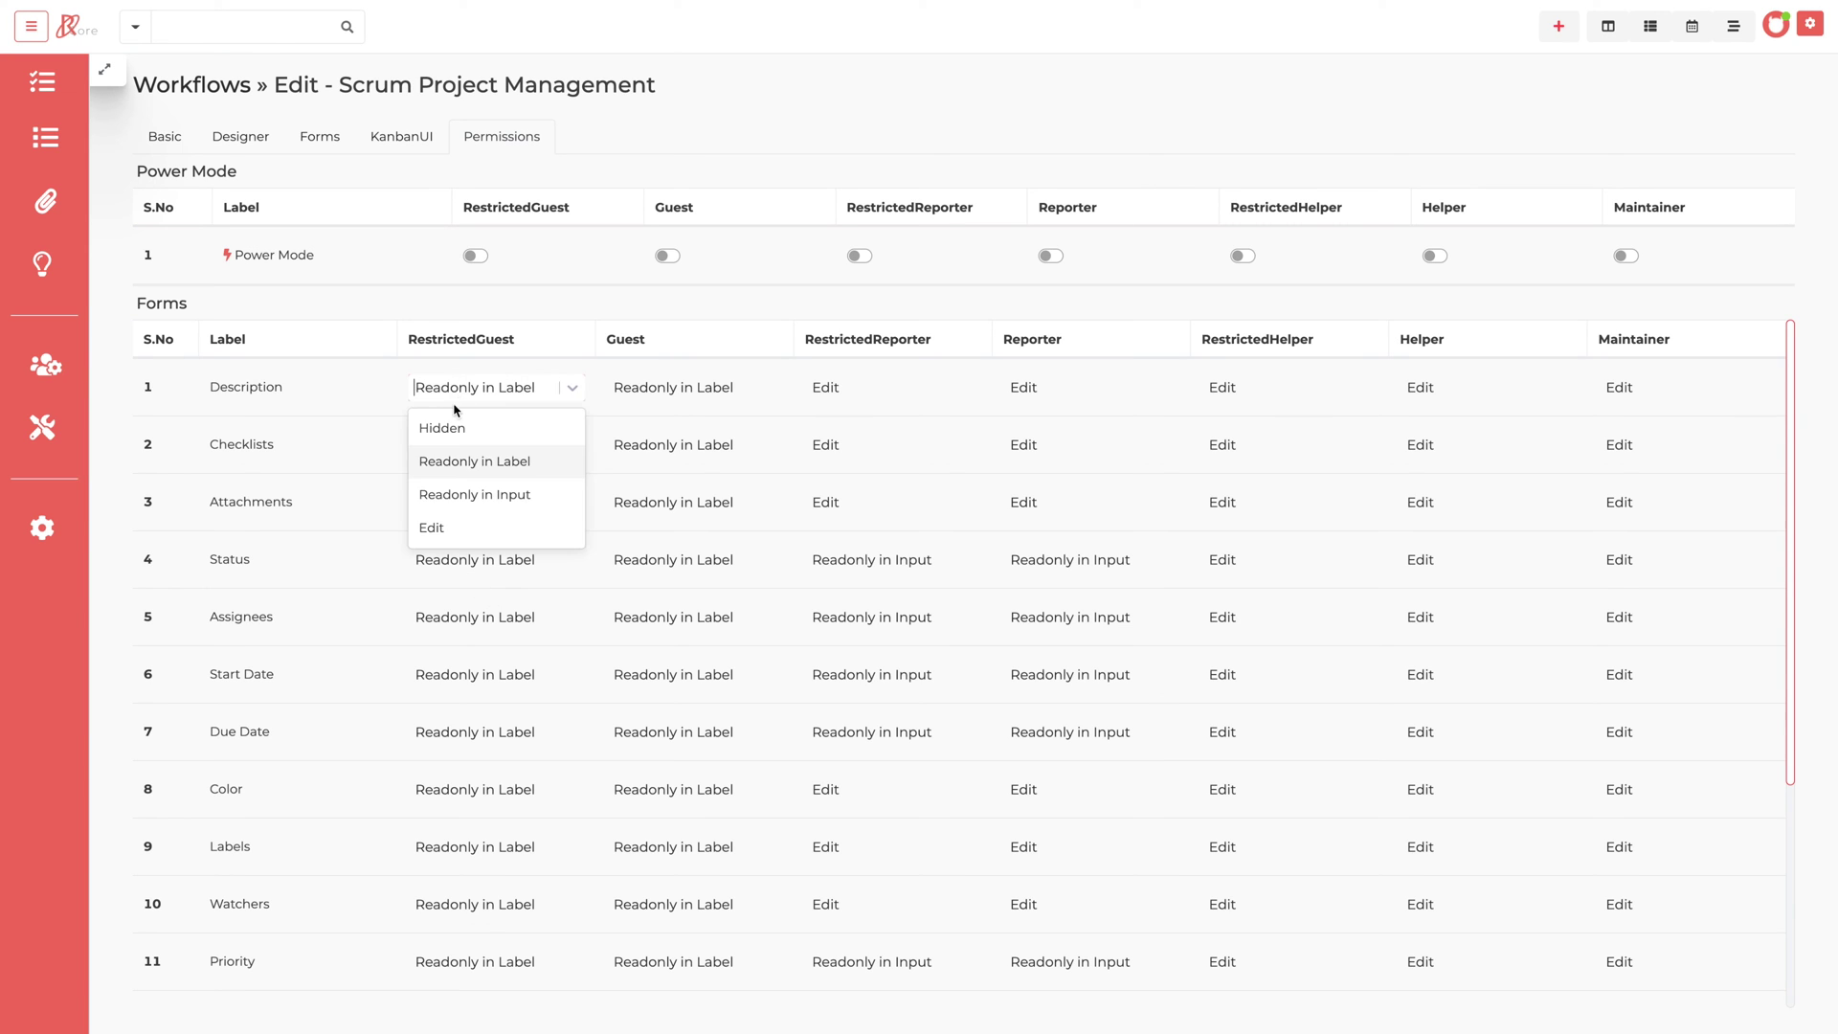
{"action": "left_click", "coordinate": [374, 490]}
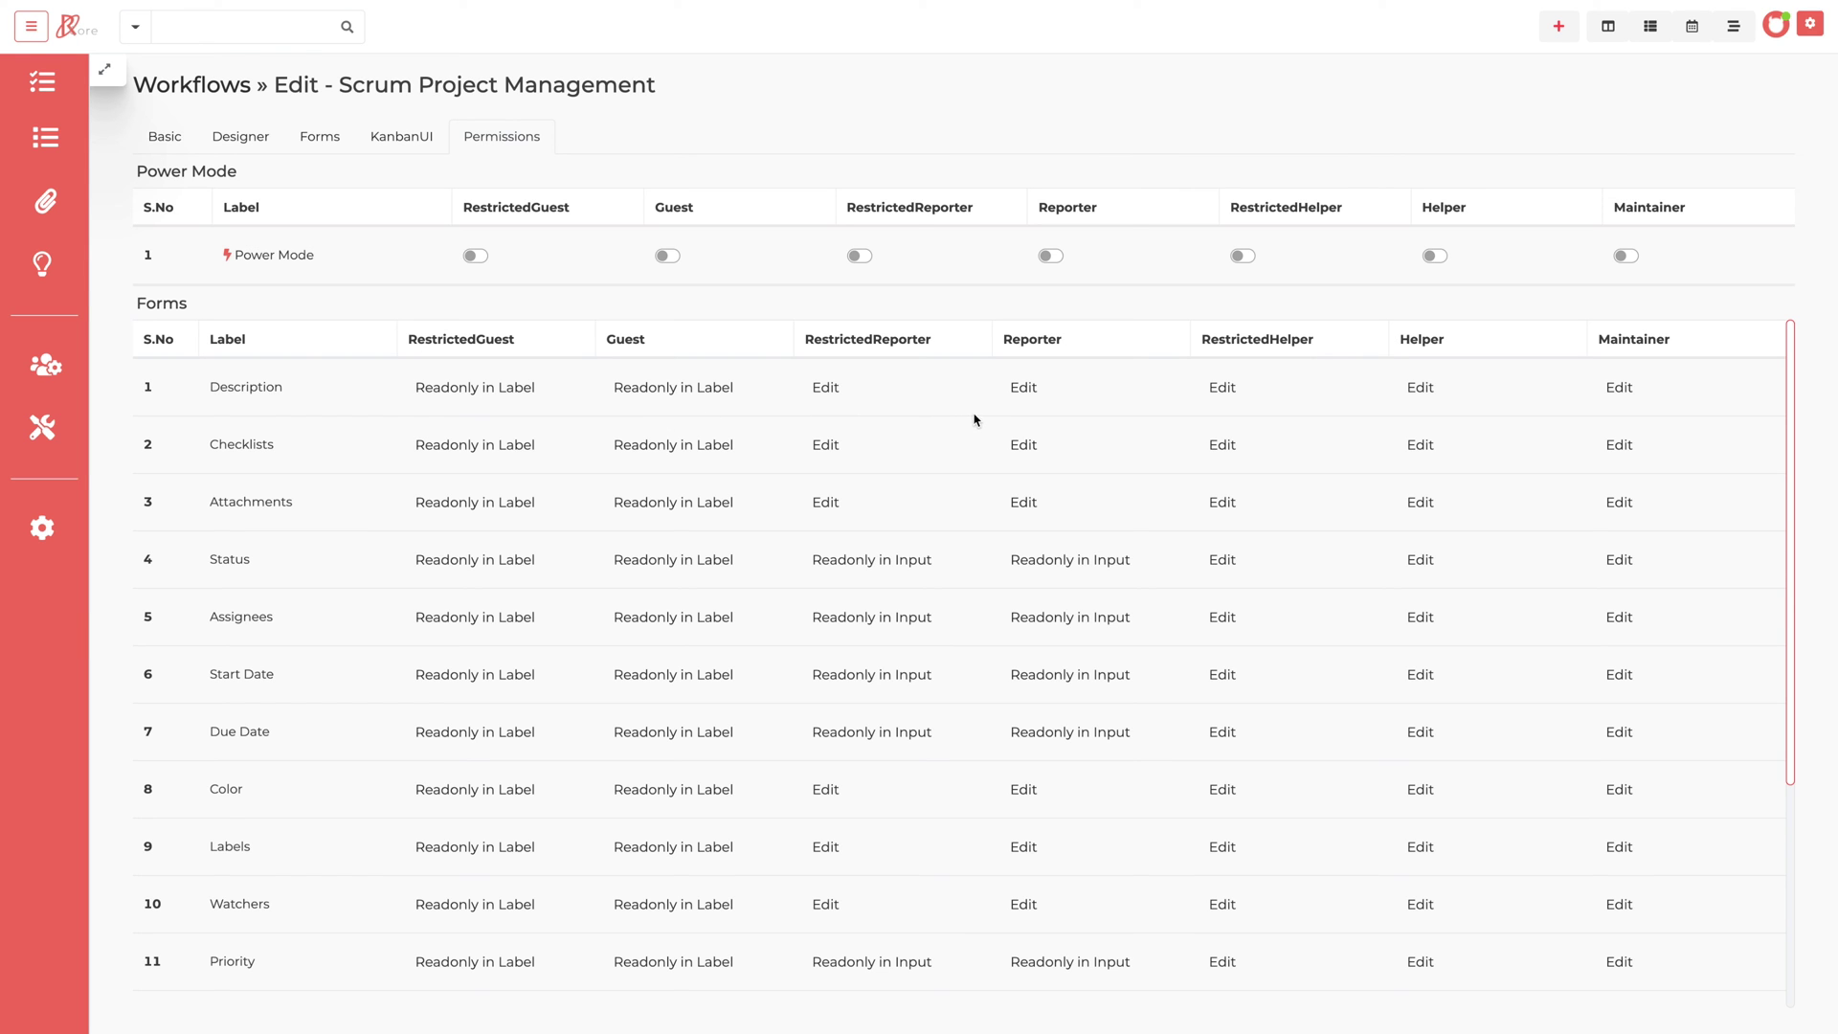
Show the Title field's per-role permissions and expand the Product Backlog and Sprint Backlog overrides
{"action": "key", "text": "alt+Left"}
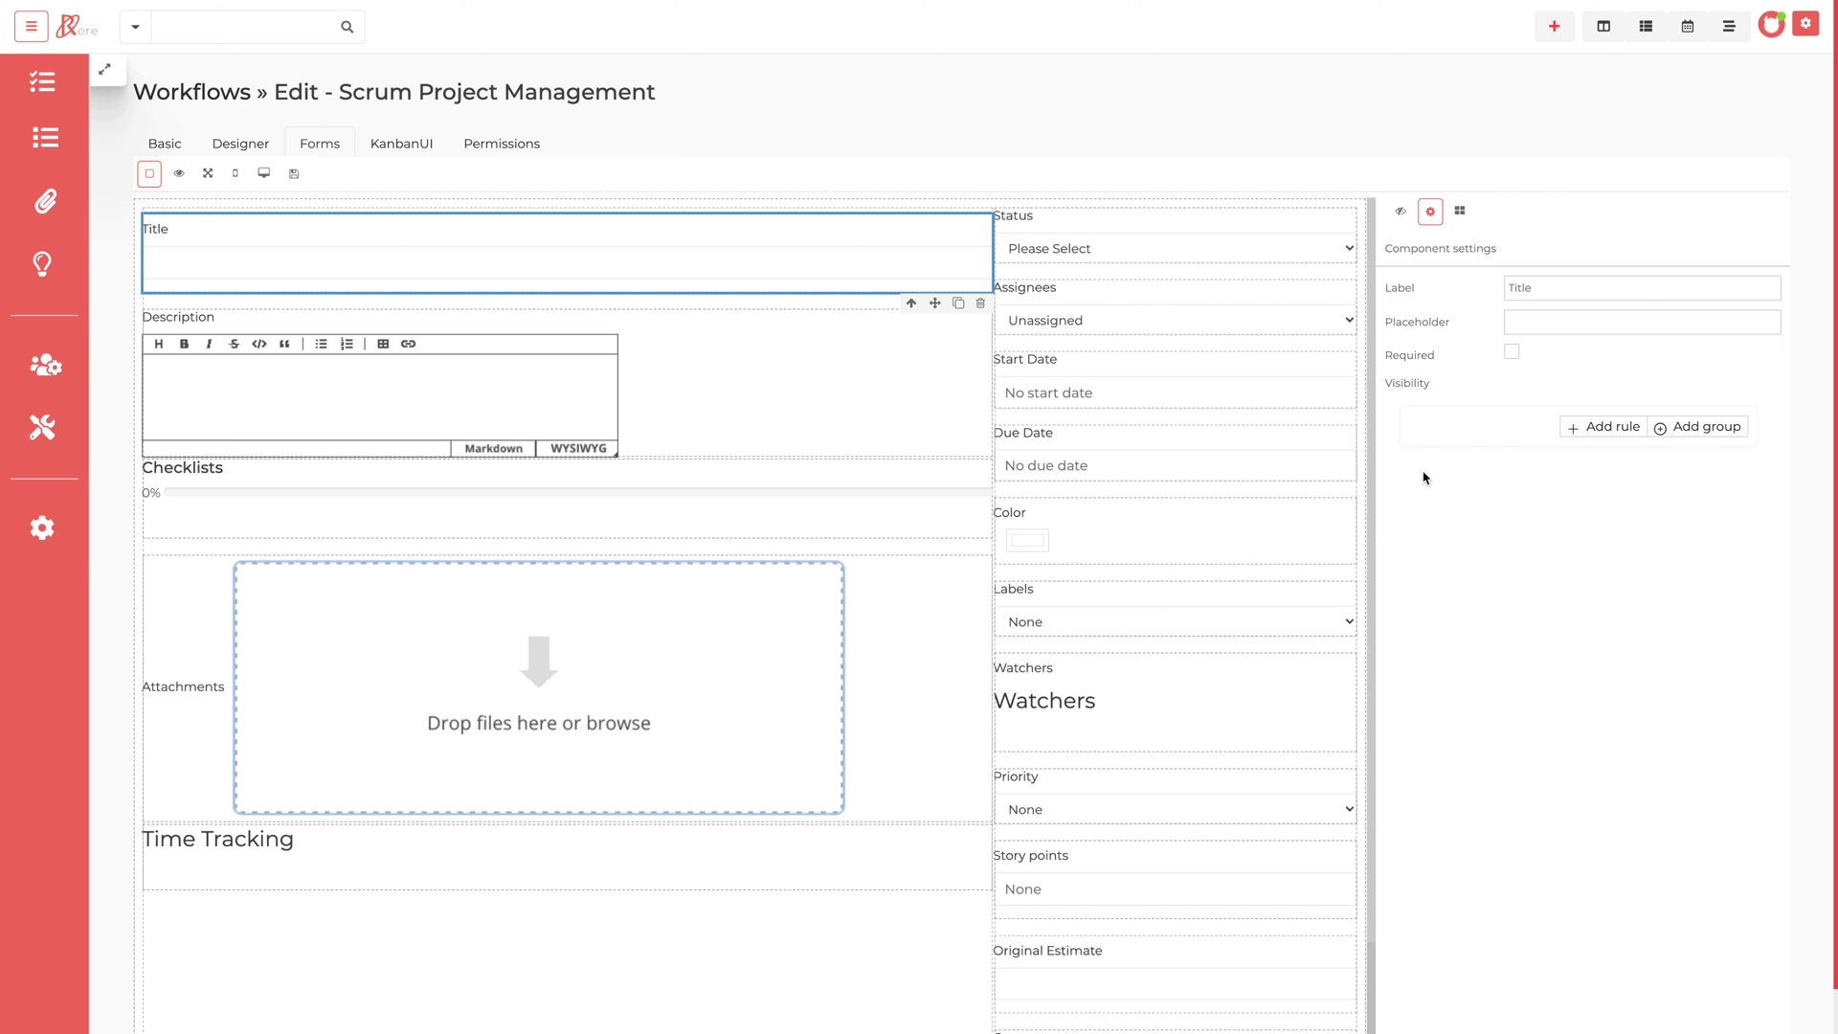
{"action": "left_click", "coordinate": [1405, 214]}
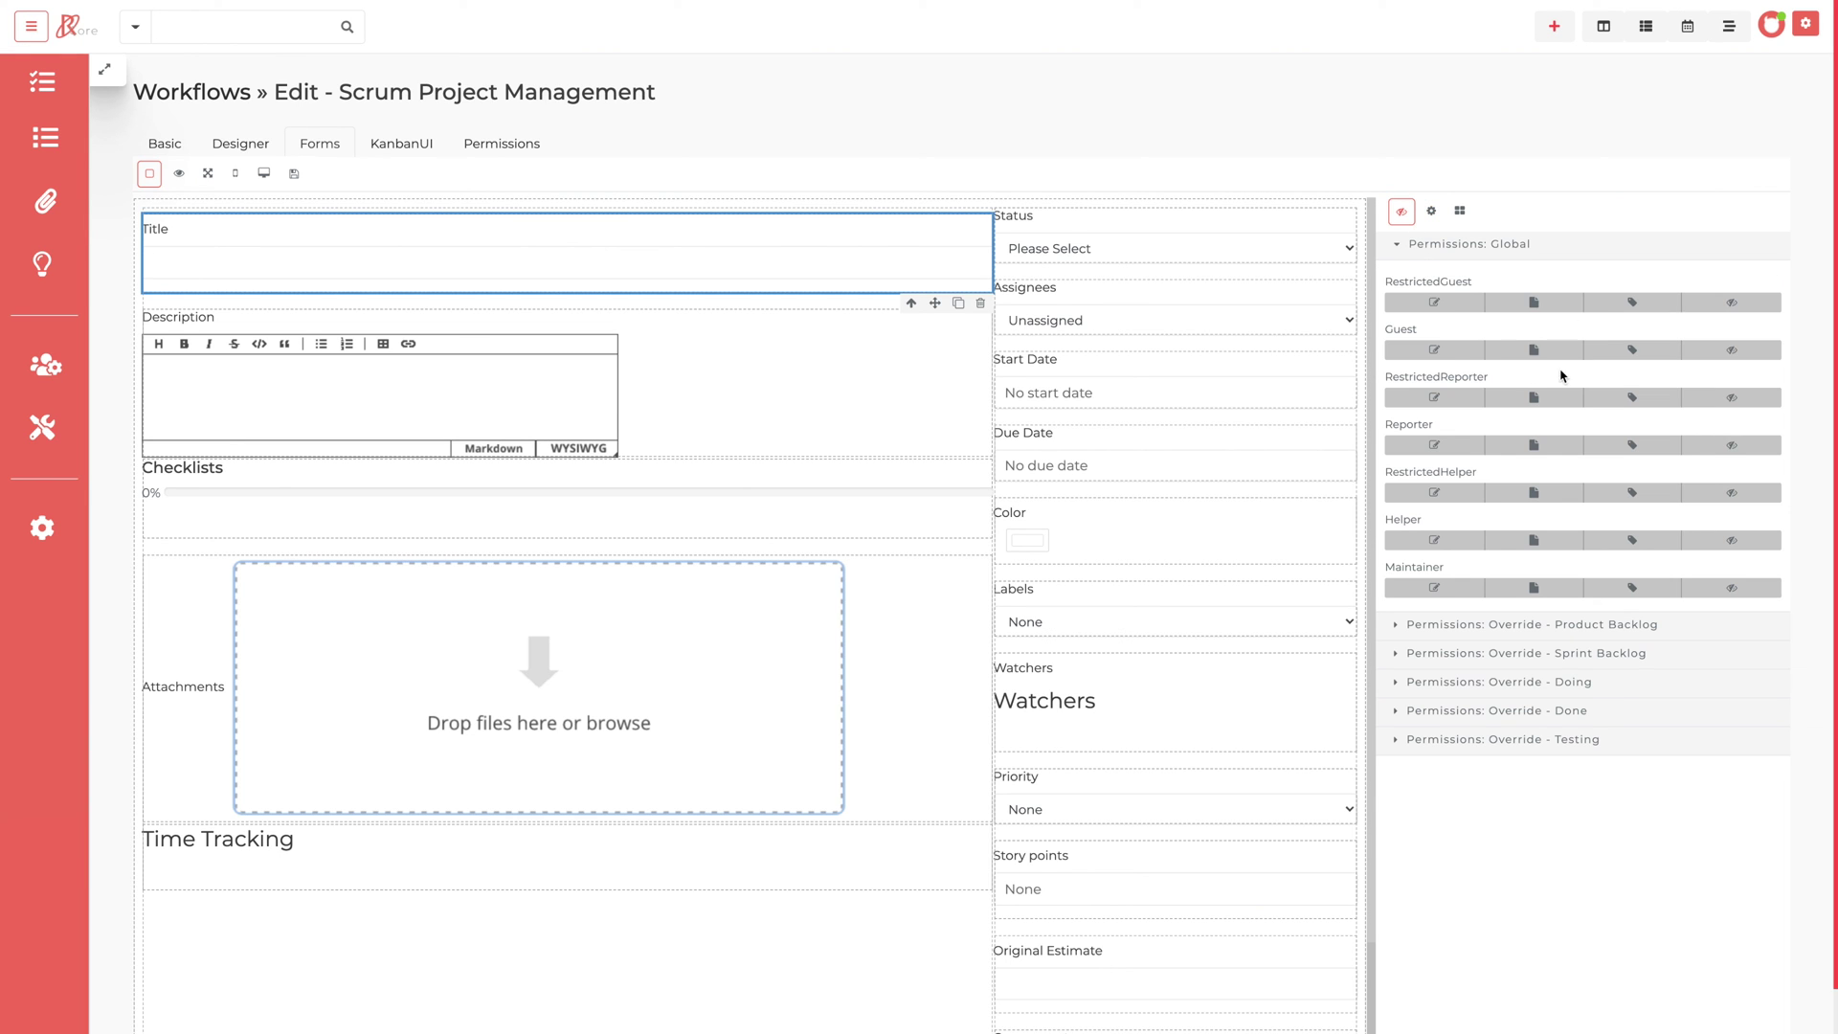
{"action": "left_click", "coordinate": [1509, 624]}
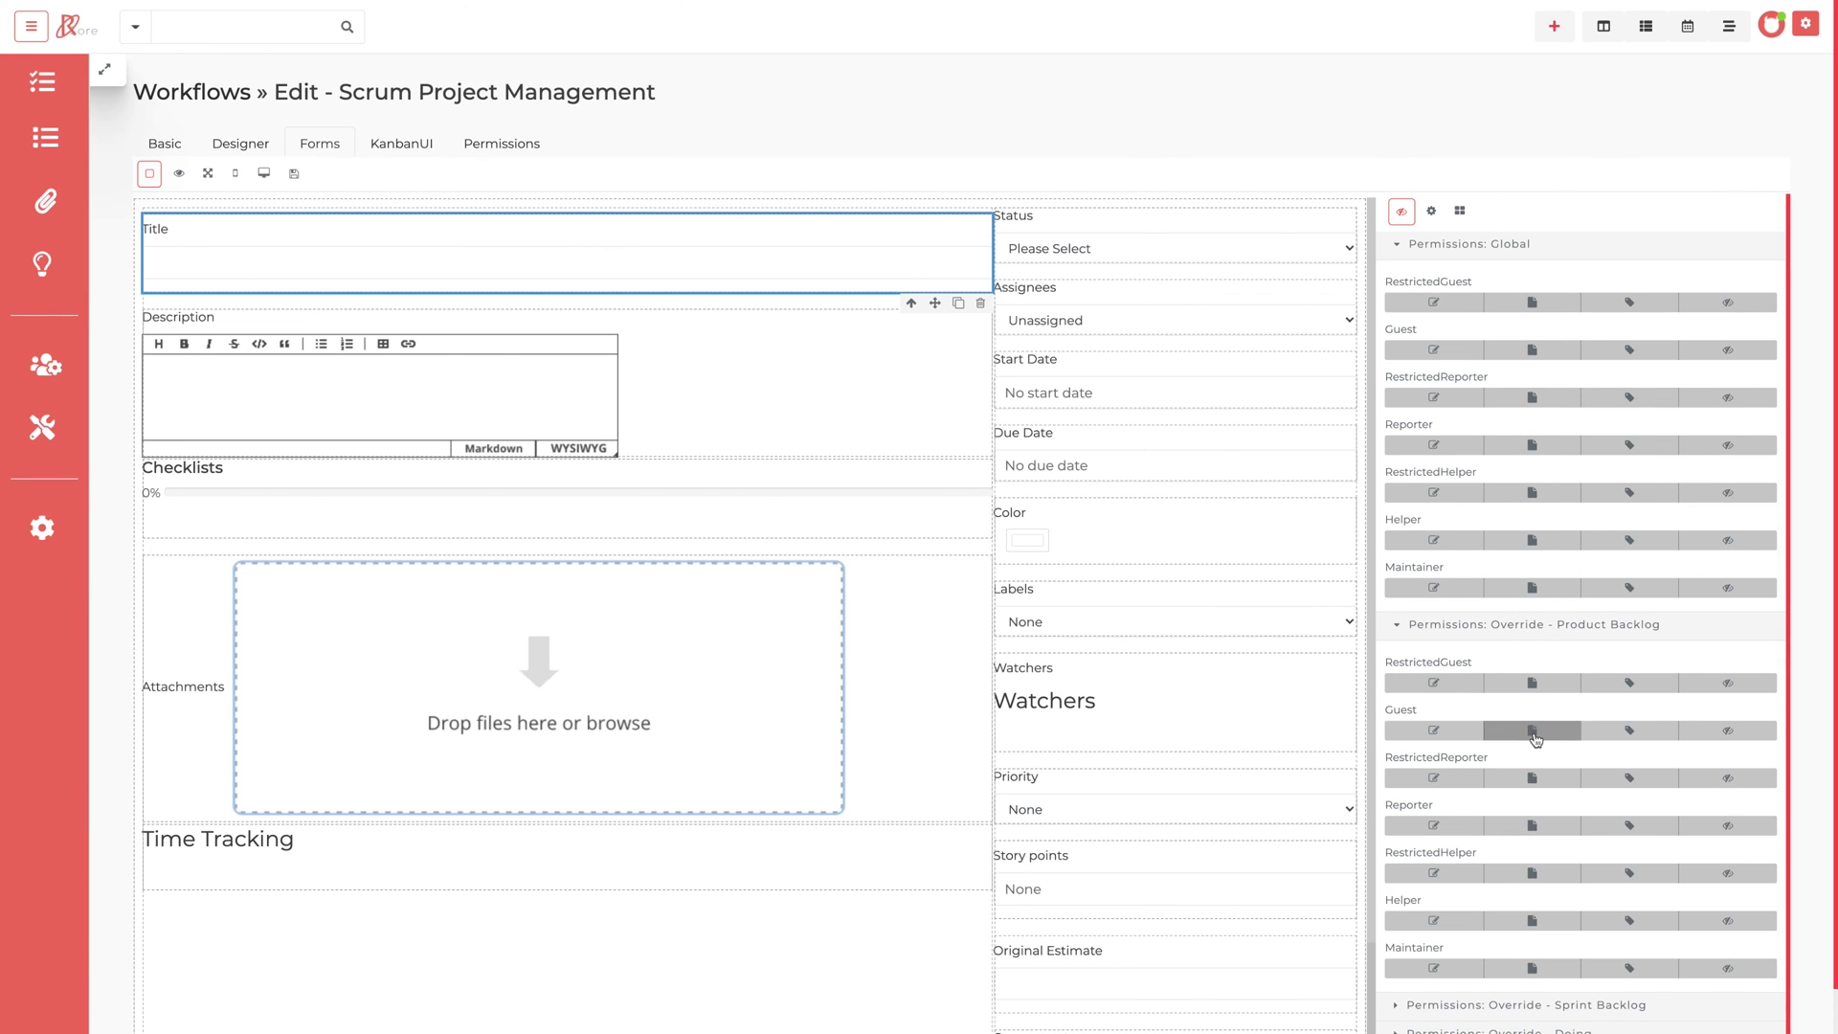
{"action": "scroll", "coordinate": [1536, 739], "scroll_direction": "down", "scroll_amount": 1}
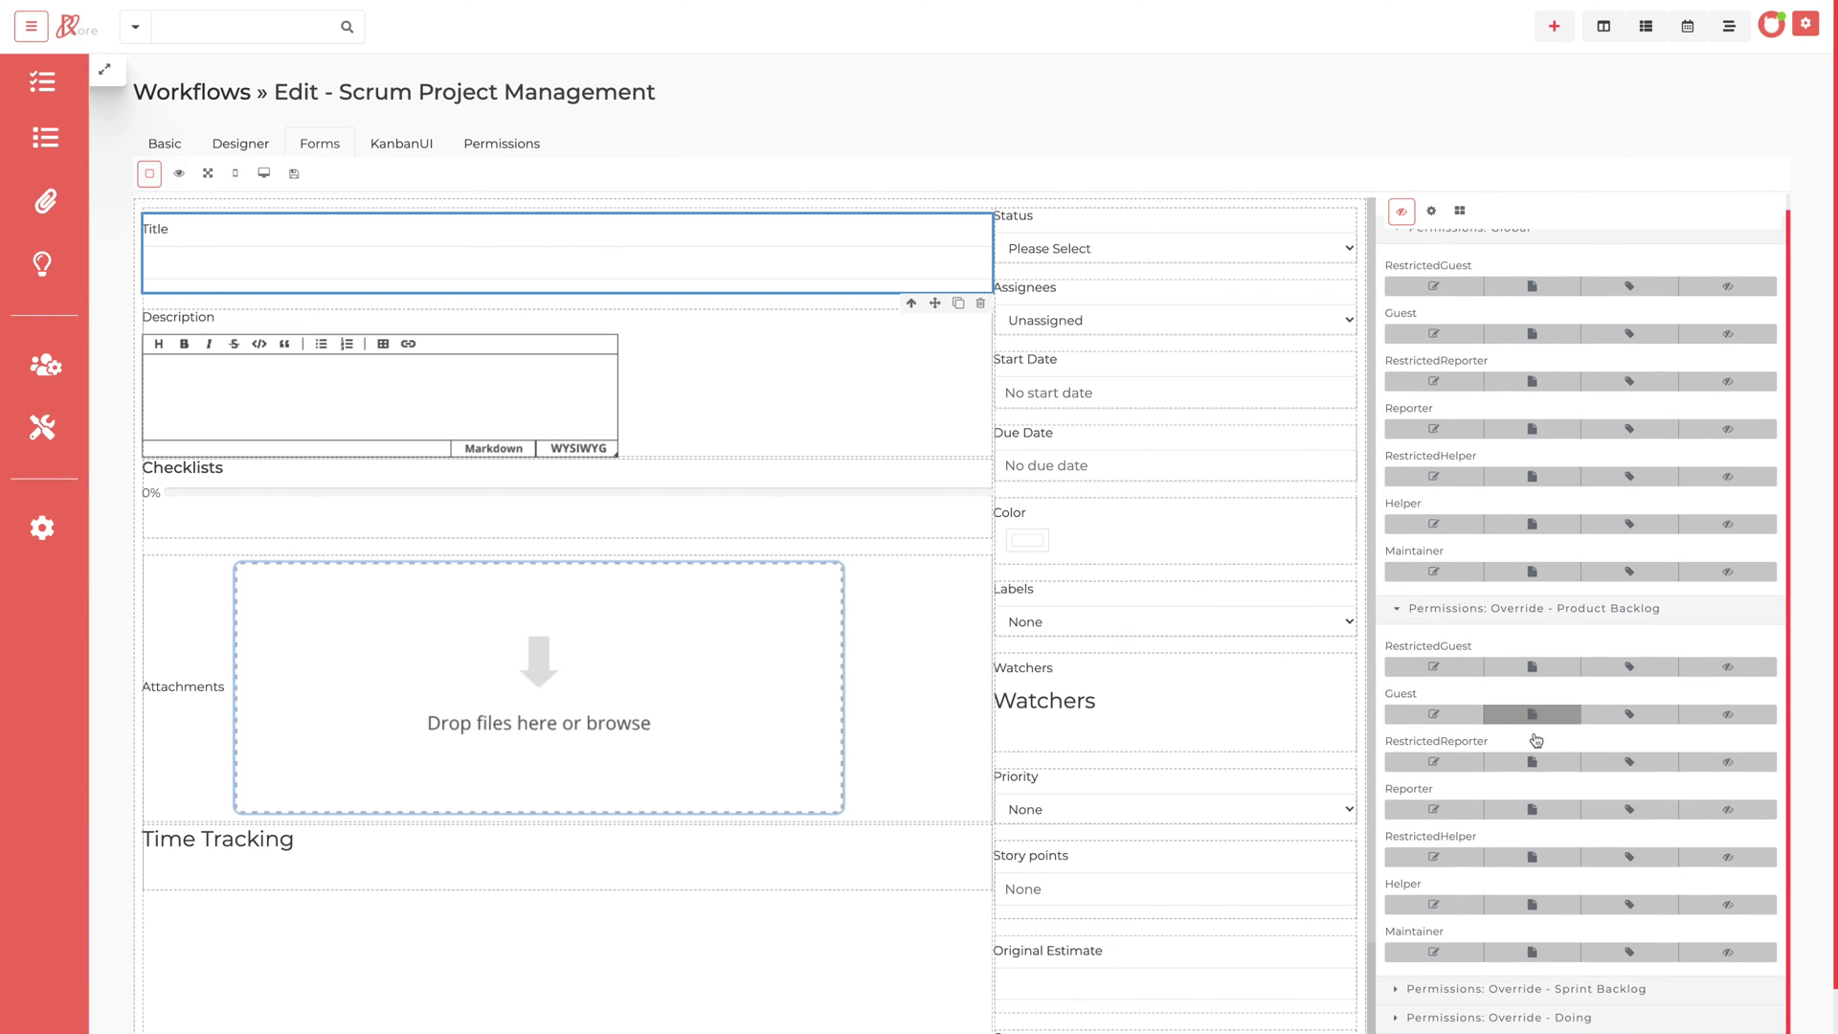
{"action": "scroll", "coordinate": [1508, 953], "scroll_direction": "down", "scroll_amount": 1}
{"action": "left_click", "coordinate": [1491, 939]}
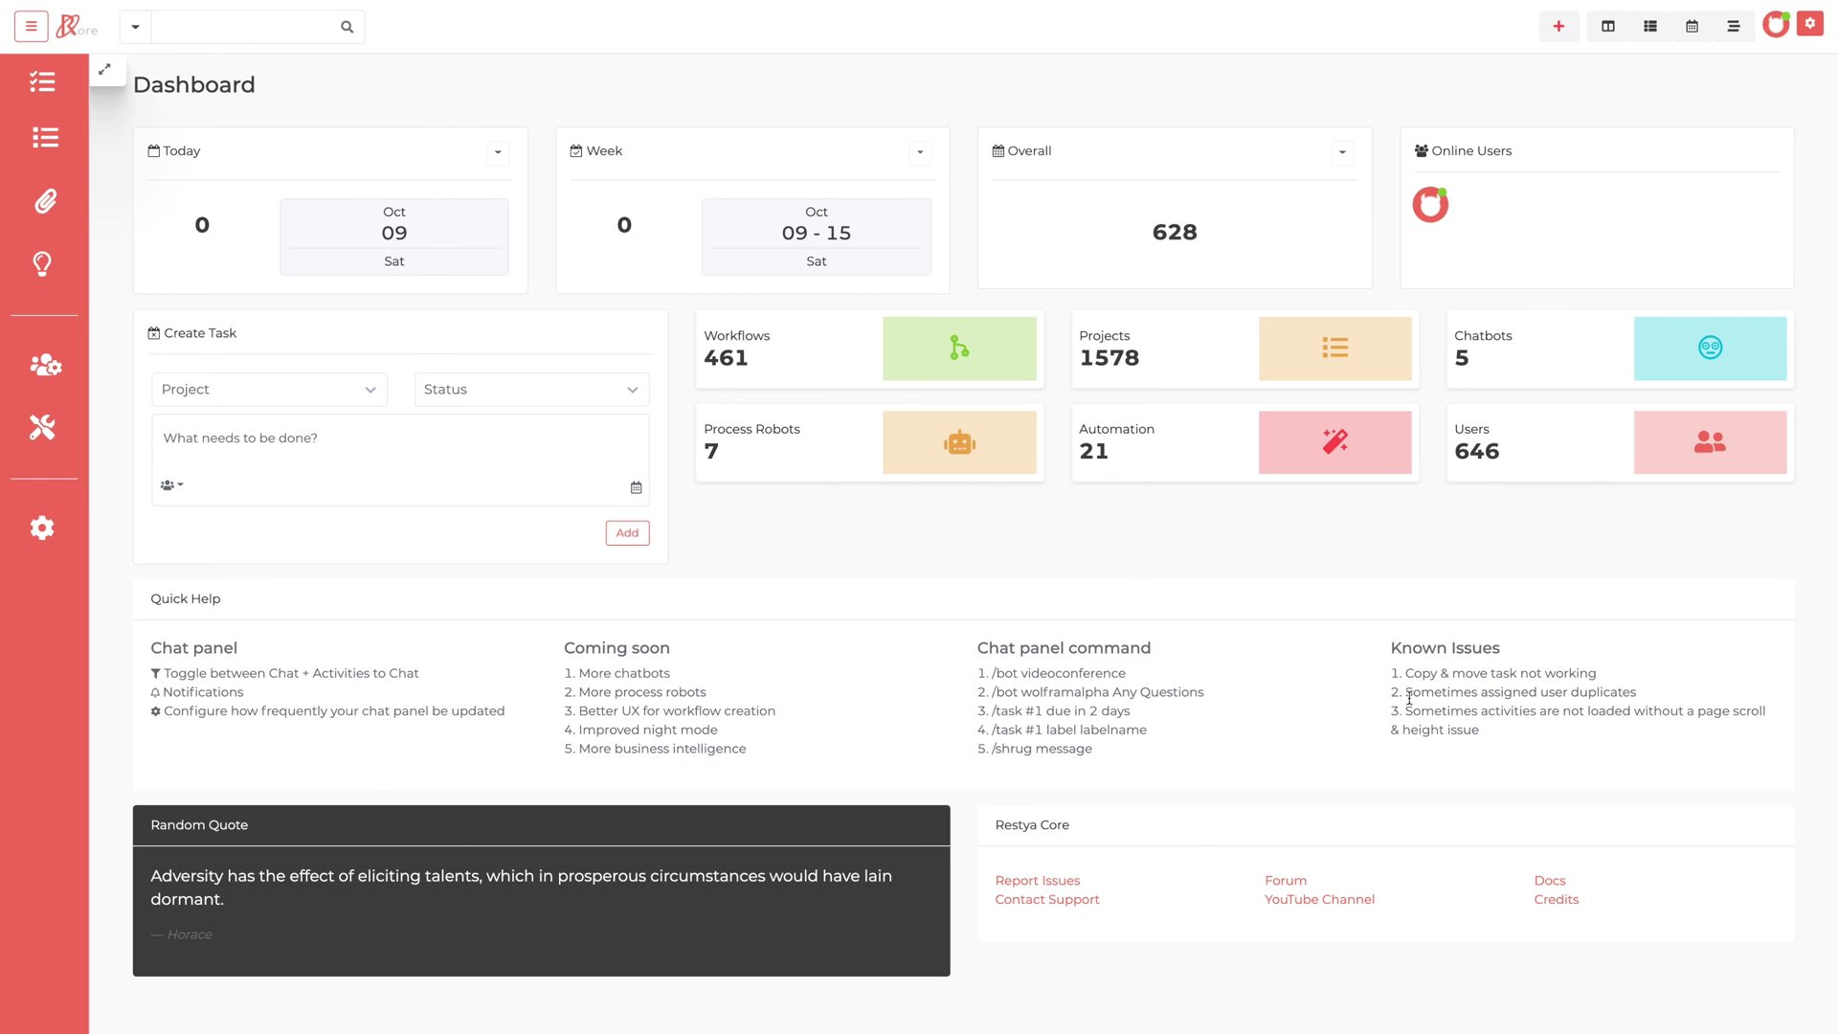
Look through the account settings' language and theme options and switch to dark mode
{"action": "left_click", "coordinate": [1810, 26]}
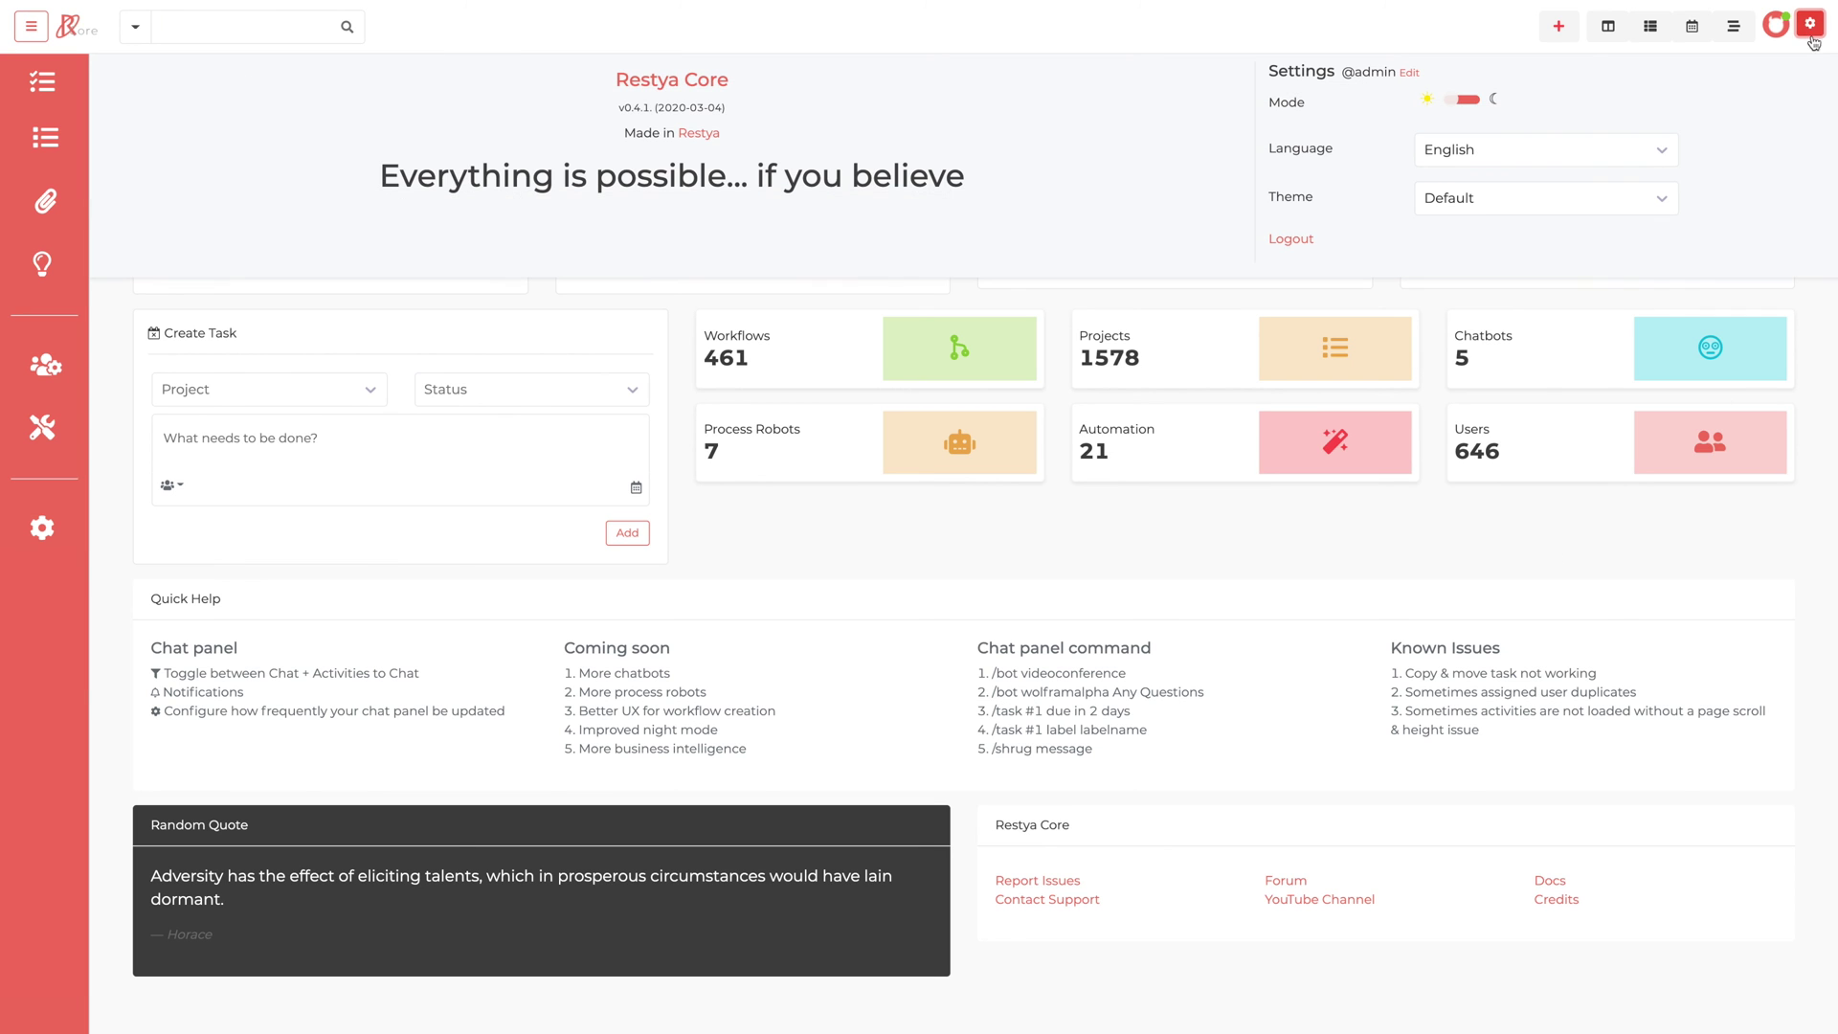
{"action": "left_click", "coordinate": [1653, 153]}
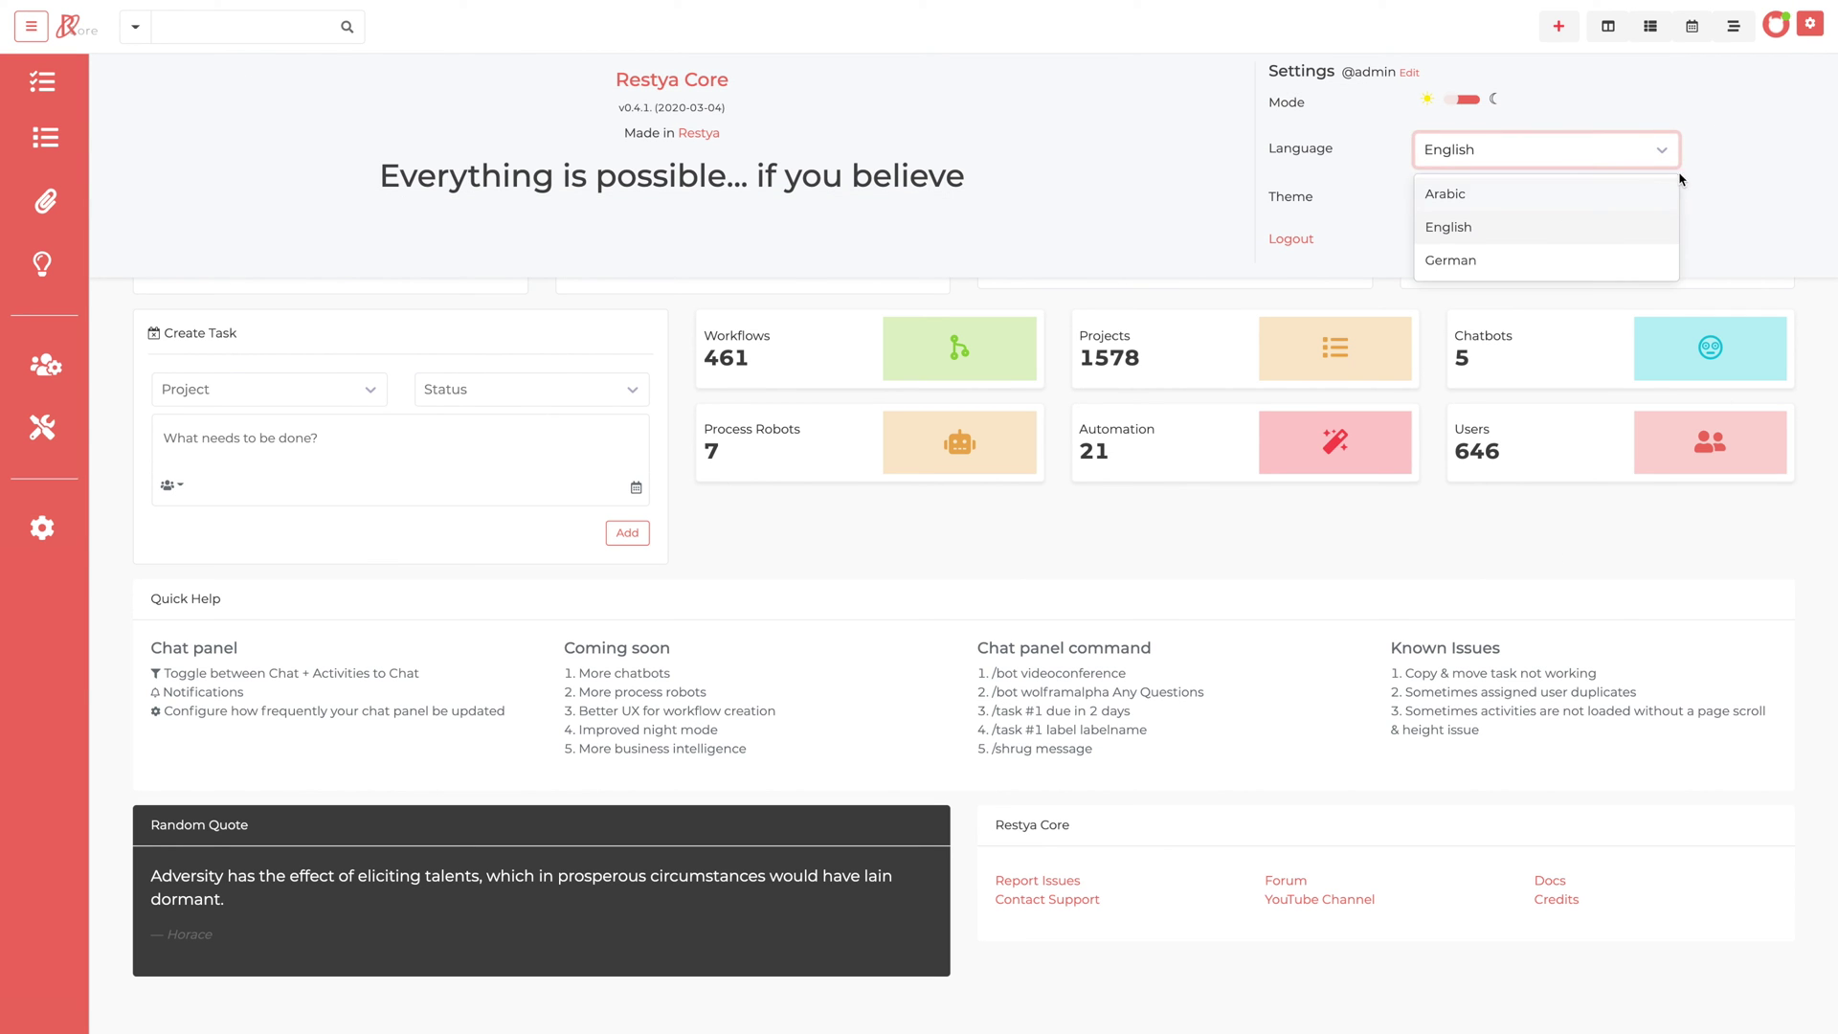
{"action": "left_click", "coordinate": [1661, 188]}
{"action": "left_click", "coordinate": [1645, 192]}
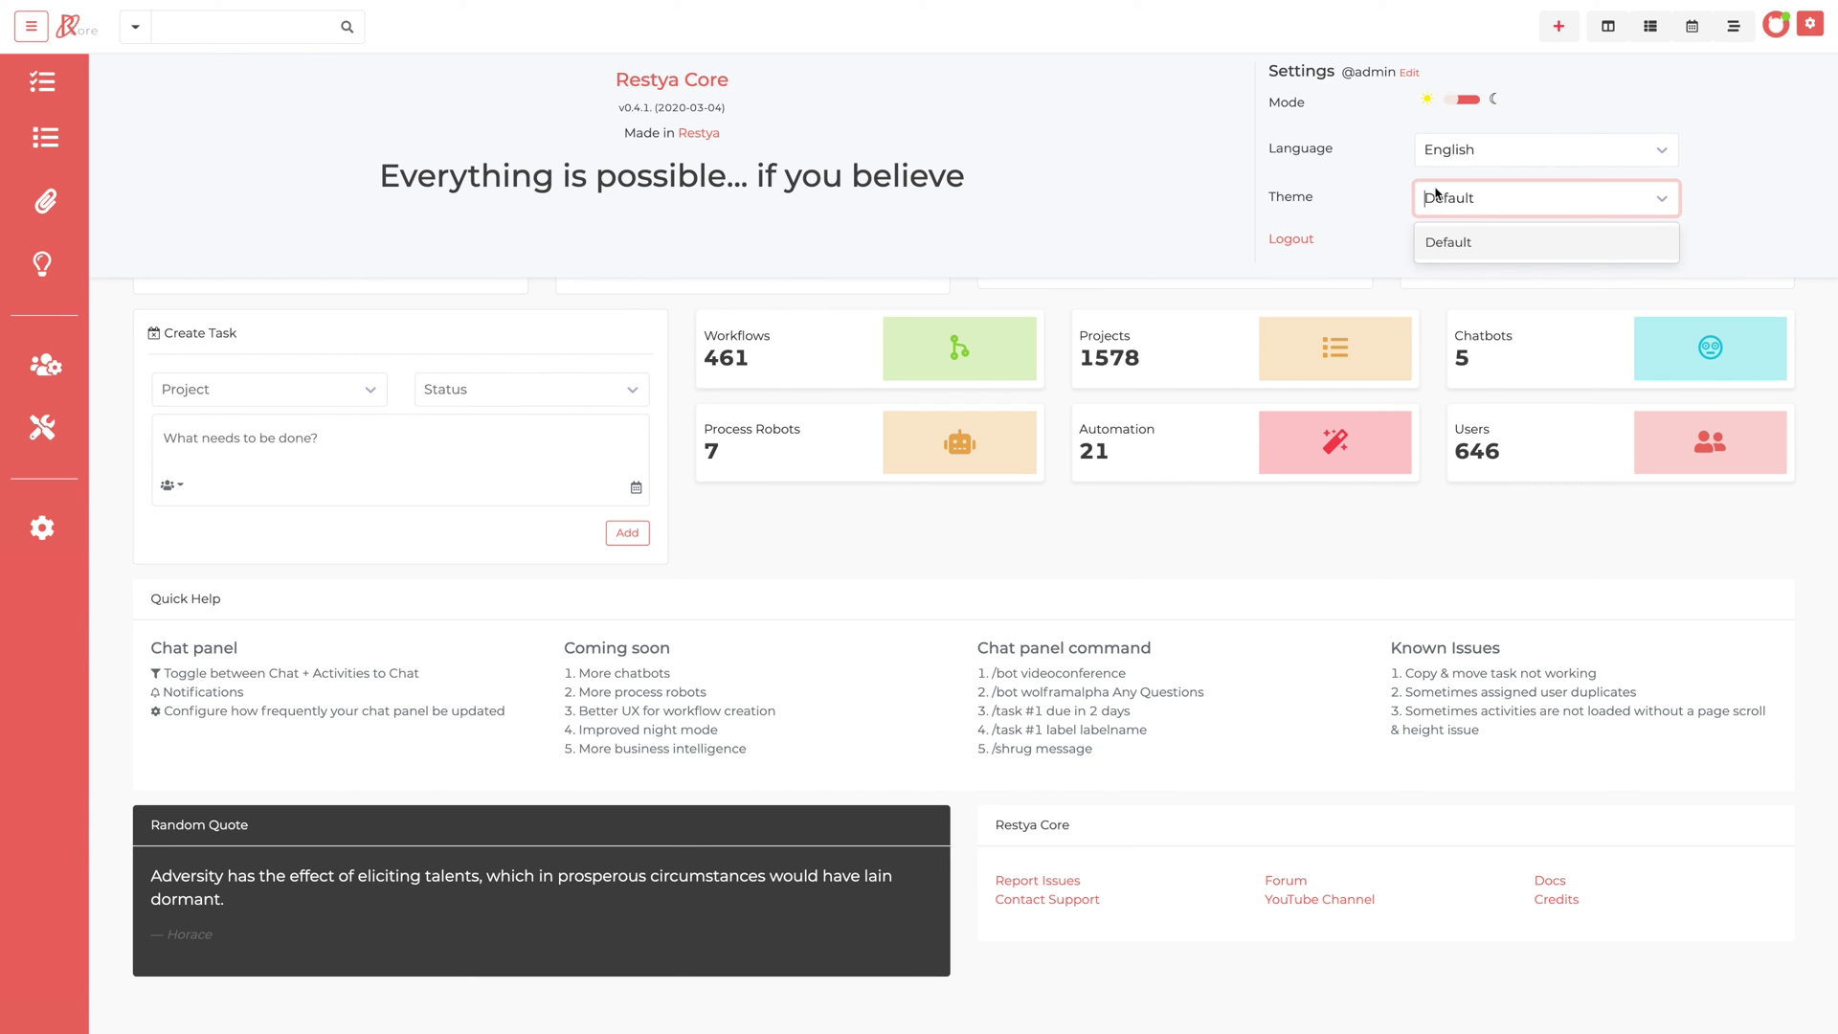
{"action": "left_click", "coordinate": [1384, 151]}
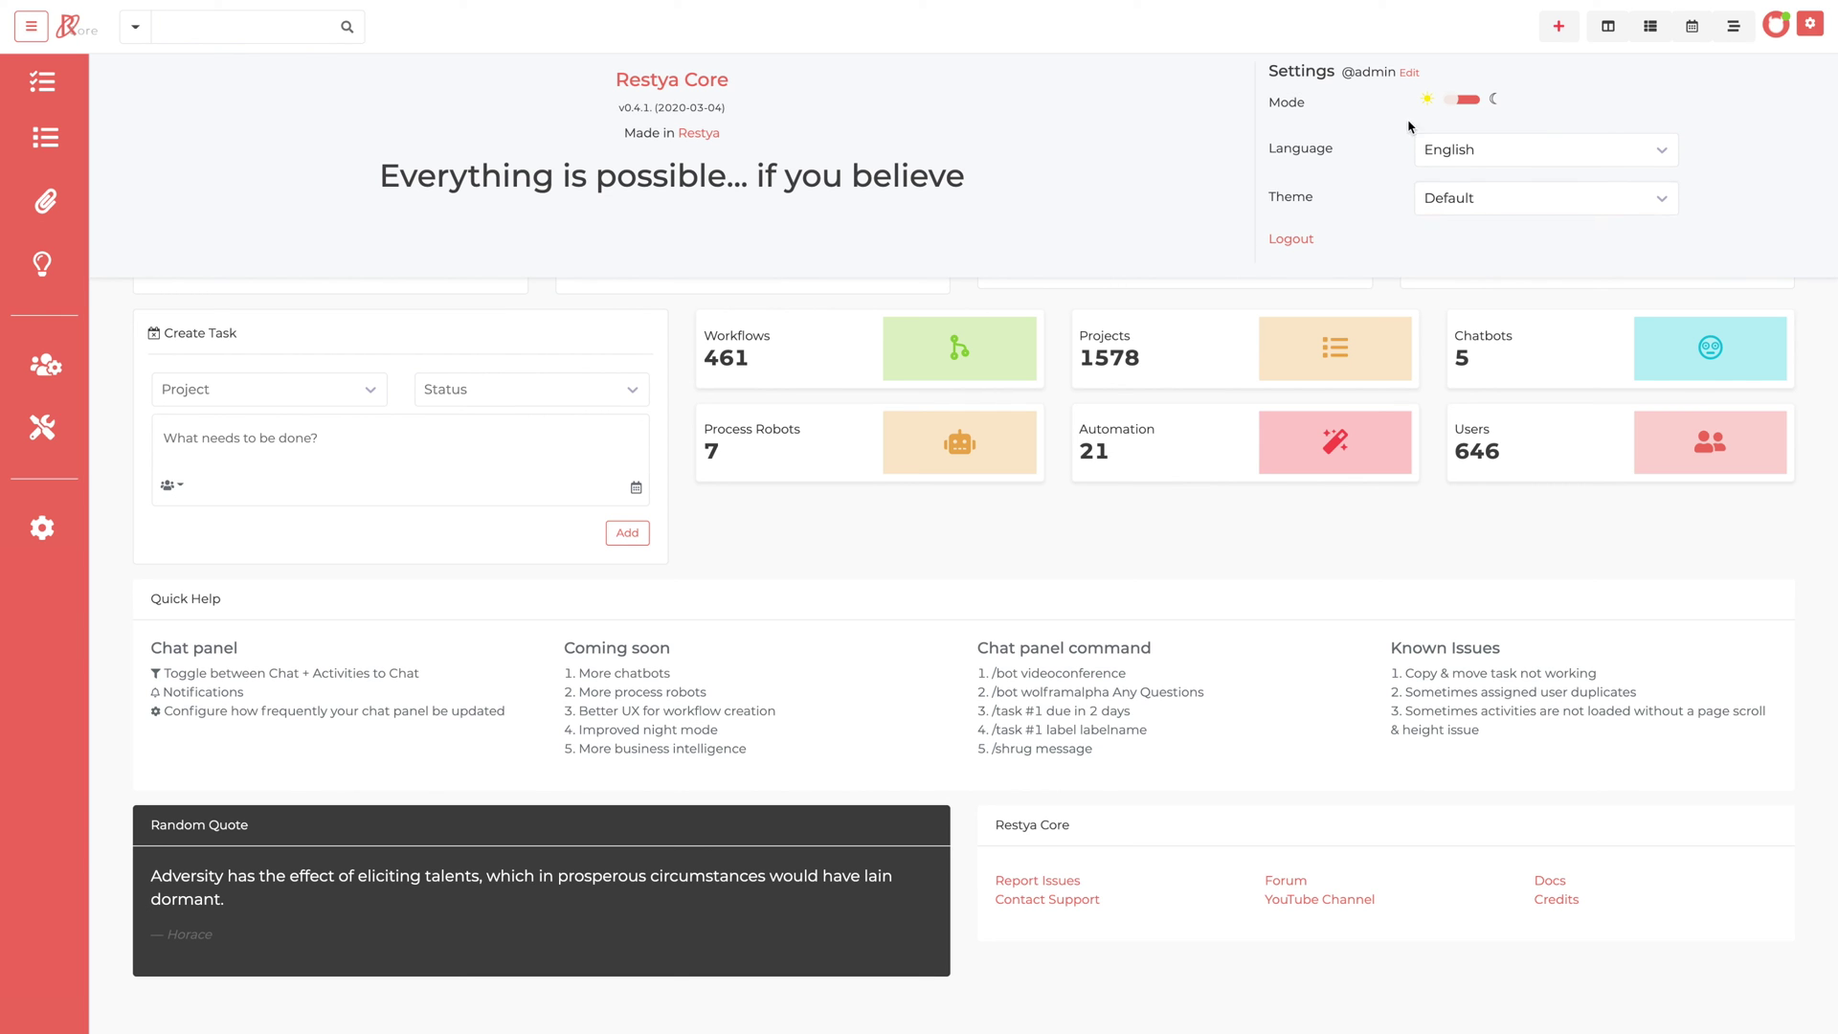
{"action": "left_click", "coordinate": [1475, 100]}
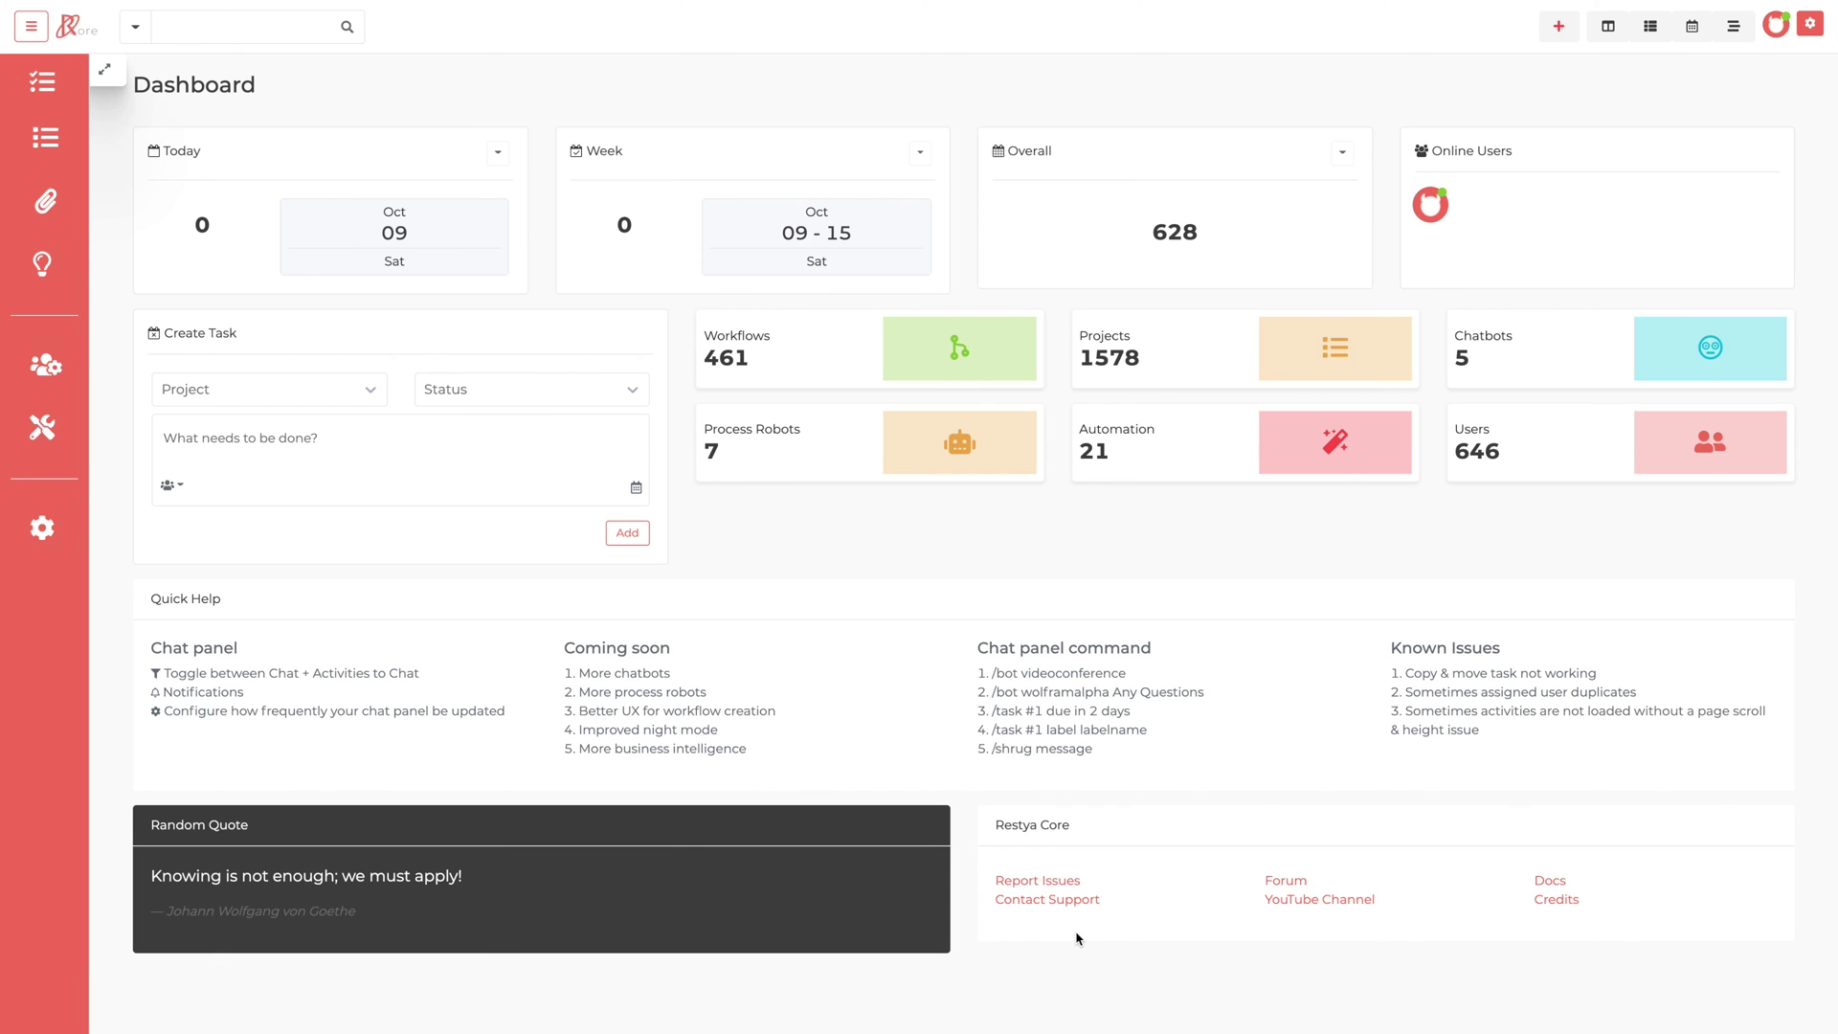
Set the interface language to German and recheck the Sprache dropdown
{"action": "left_click", "coordinate": [1808, 28]}
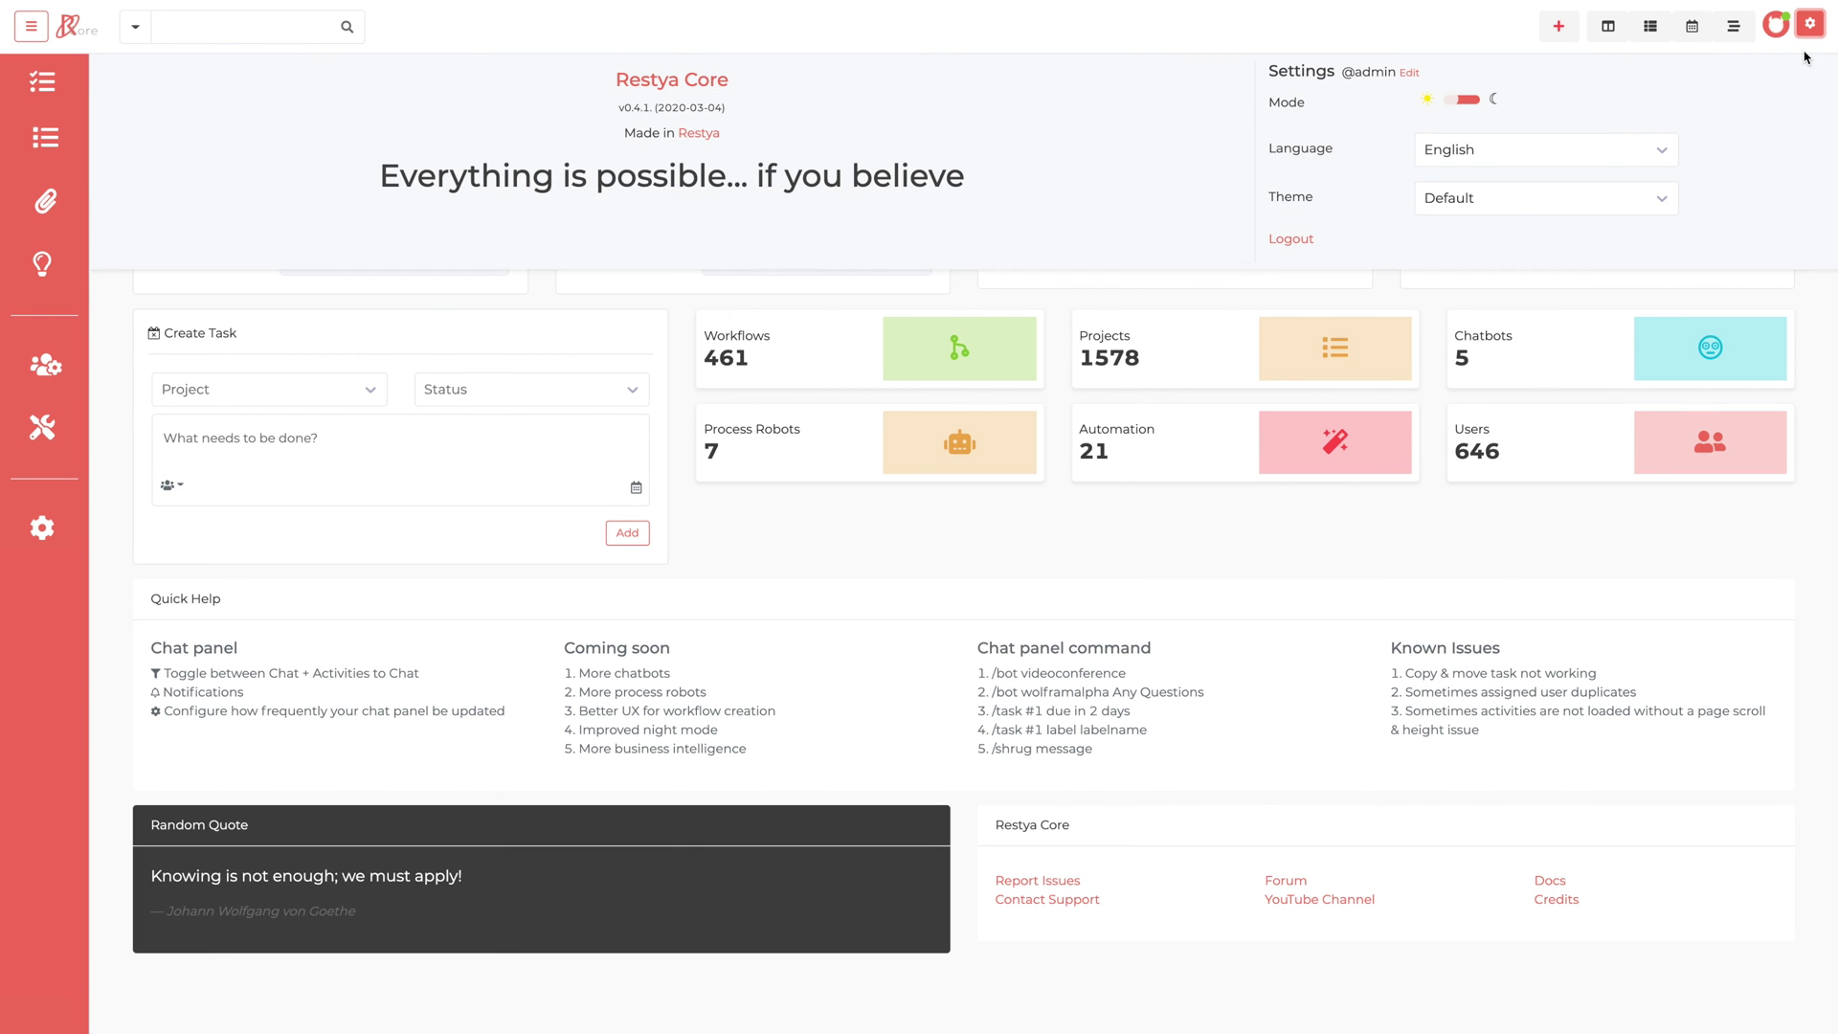
{"action": "left_click", "coordinate": [1653, 151]}
{"action": "left_click", "coordinate": [1559, 258]}
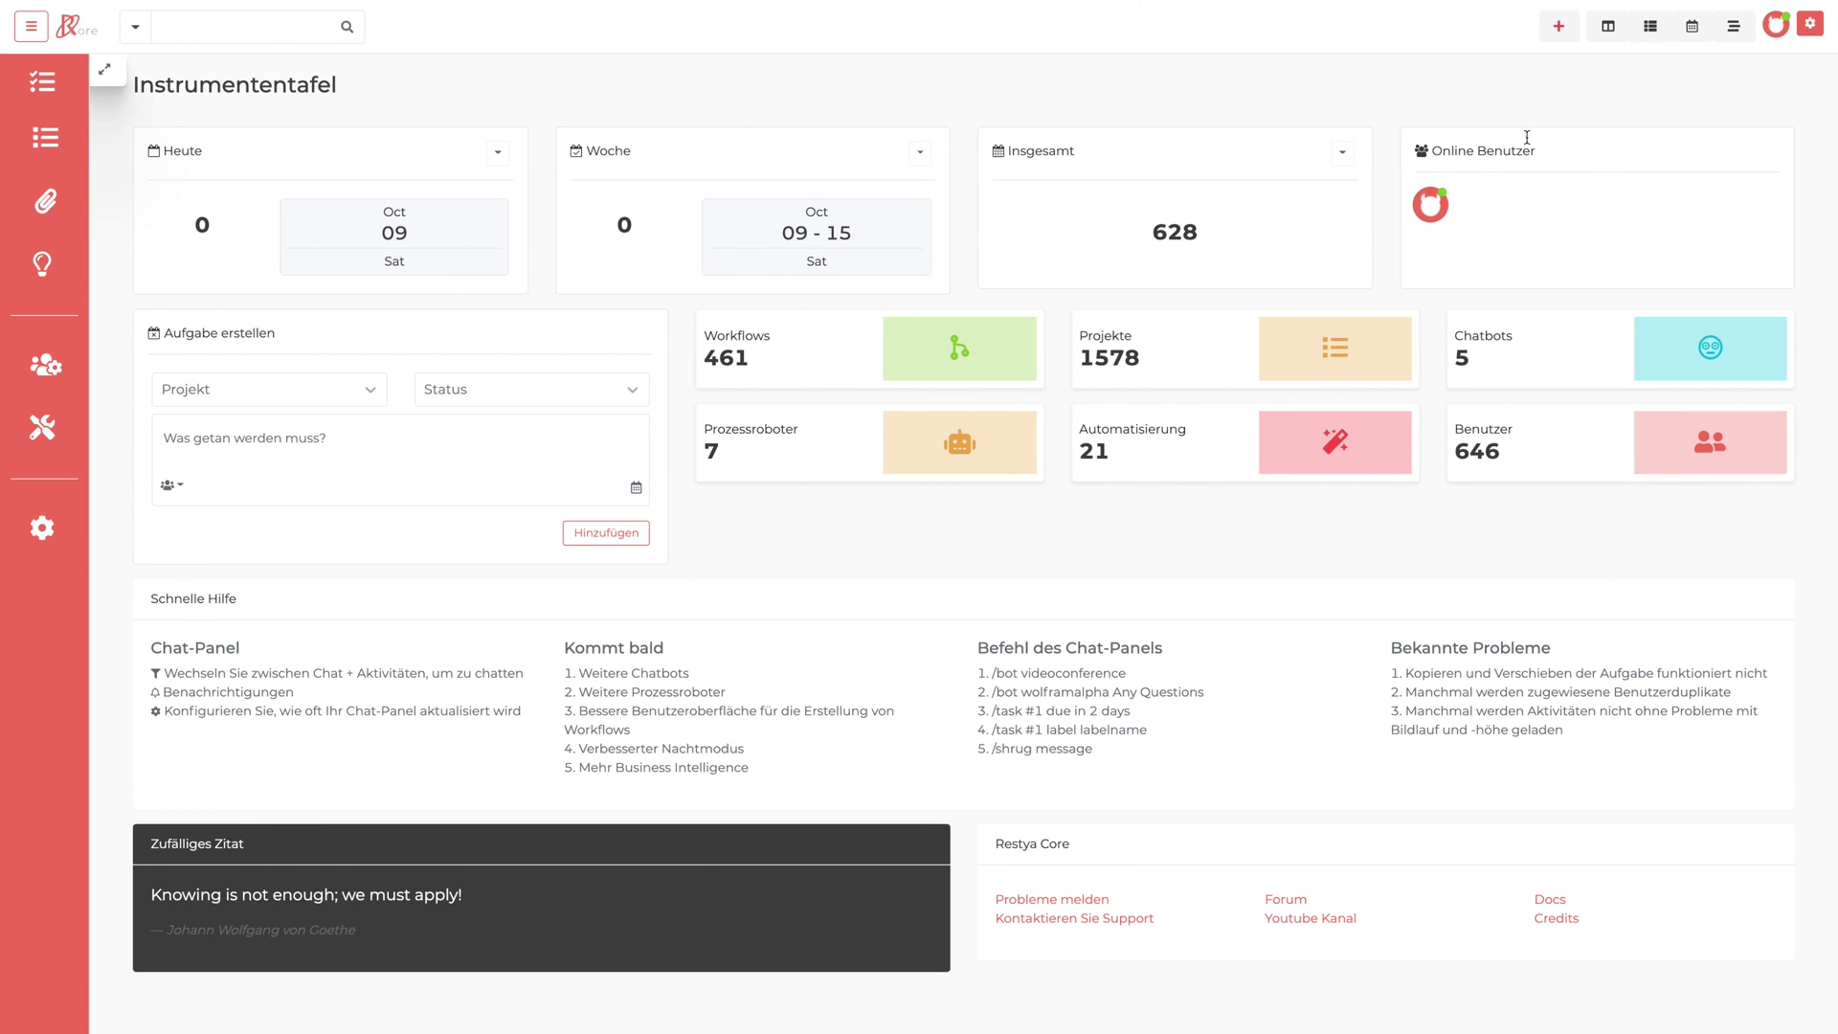
{"action": "left_click", "coordinate": [1812, 29]}
{"action": "left_click", "coordinate": [1624, 146]}
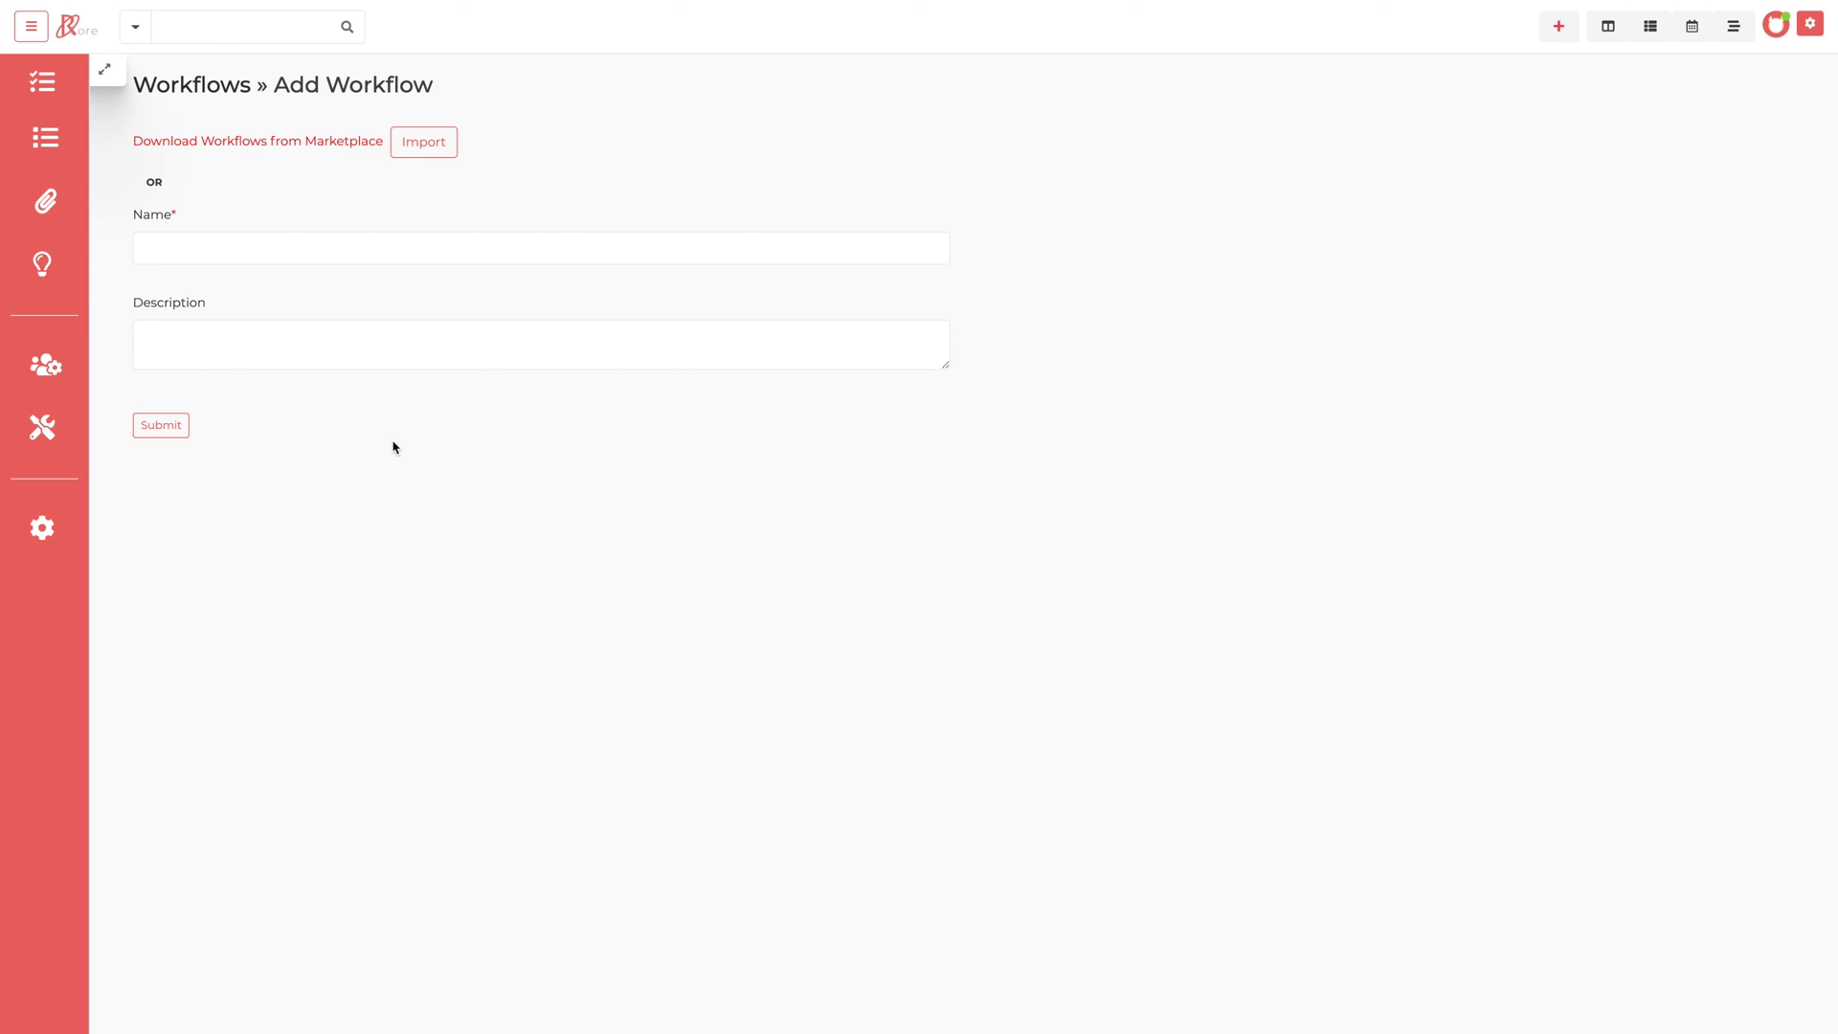
Download the Kanban workflow as Kanban.json from the restya.com Workflows Library
{"action": "left_click", "coordinate": [281, 144]}
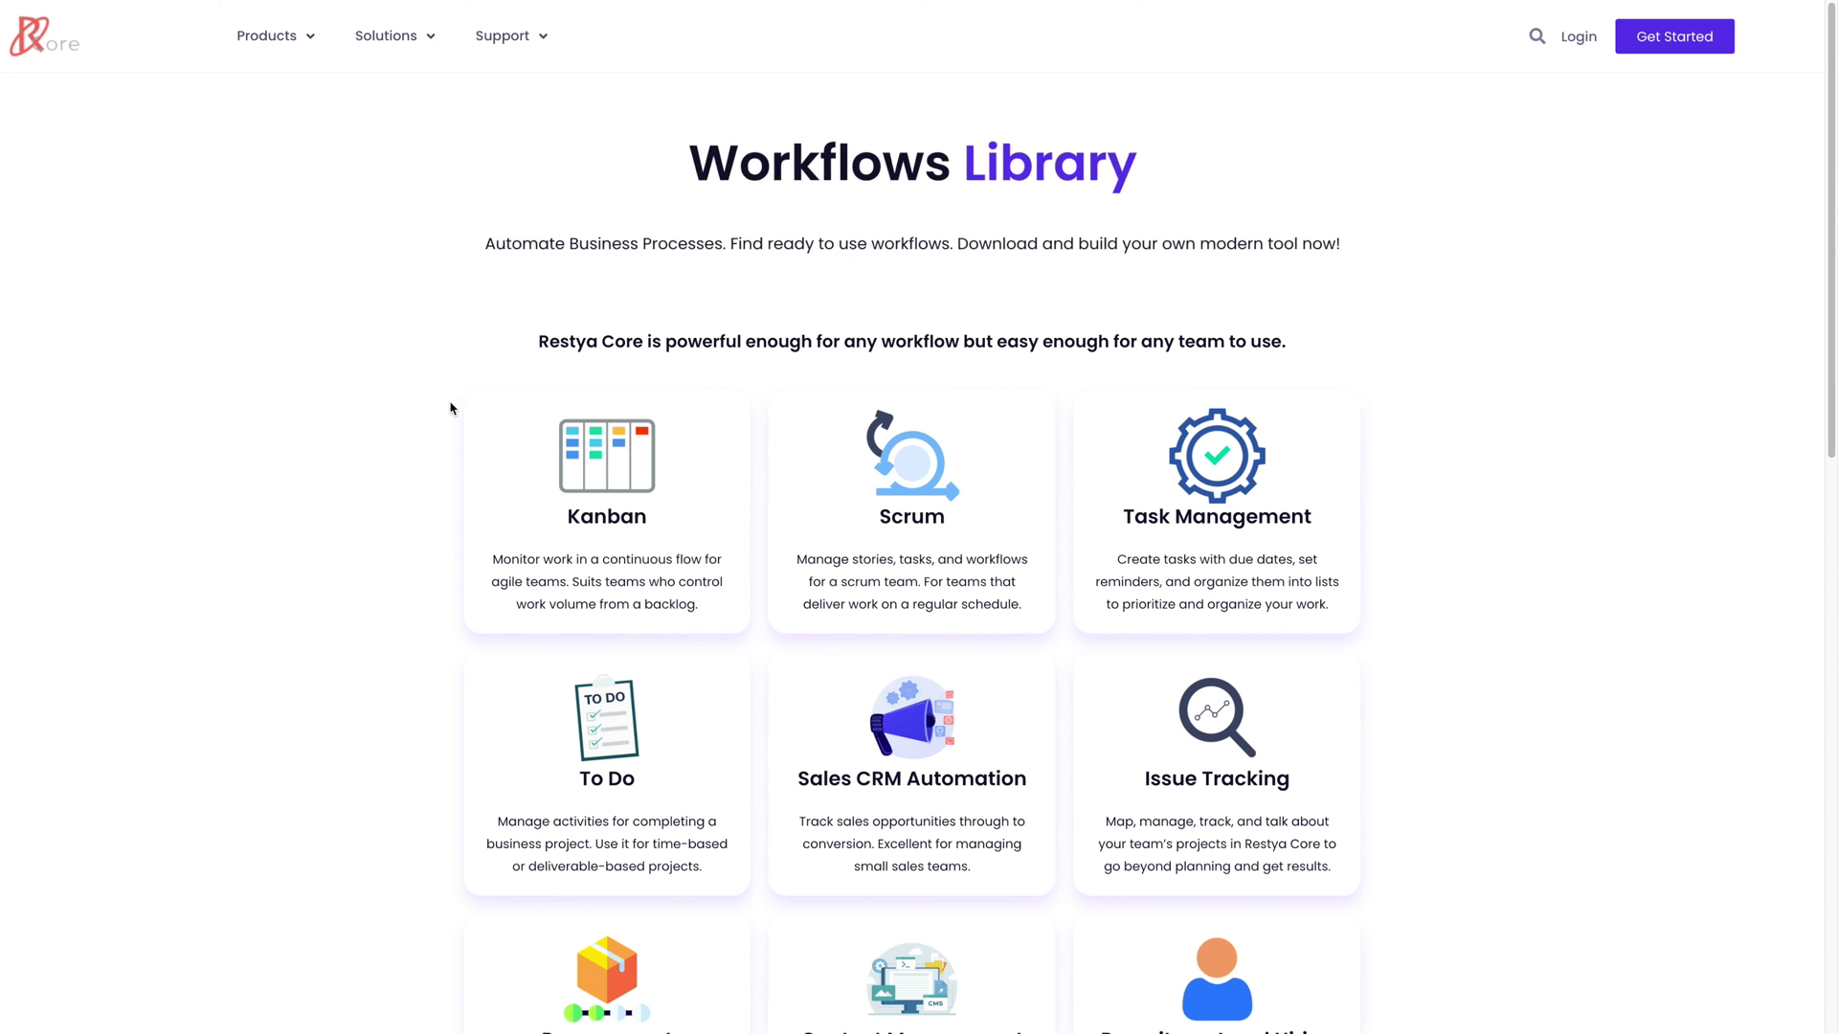
{"action": "scroll", "coordinate": [451, 406], "scroll_direction": "down", "scroll_amount": 4}
{"action": "scroll", "coordinate": [613, 613], "scroll_direction": "down", "scroll_amount": 5}
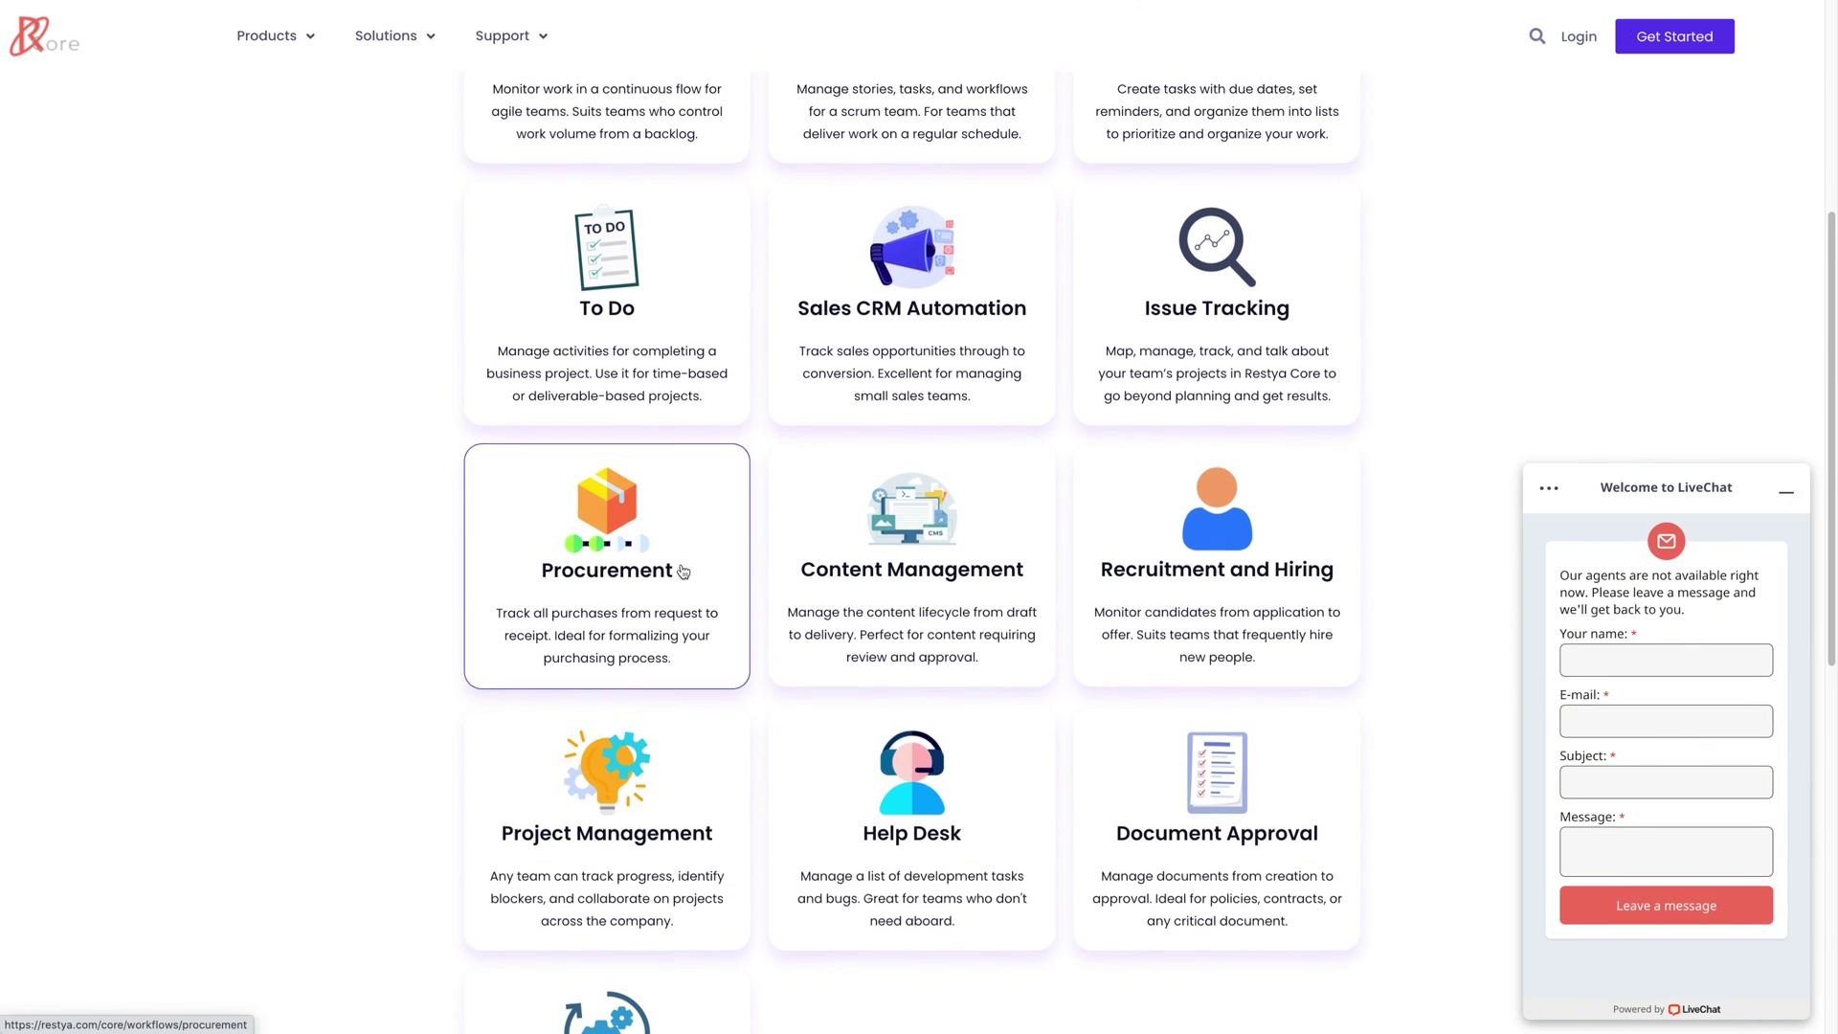
{"action": "scroll", "coordinate": [835, 614], "scroll_direction": "down", "scroll_amount": 1}
{"action": "scroll", "coordinate": [670, 555], "scroll_direction": "up", "scroll_amount": 9}
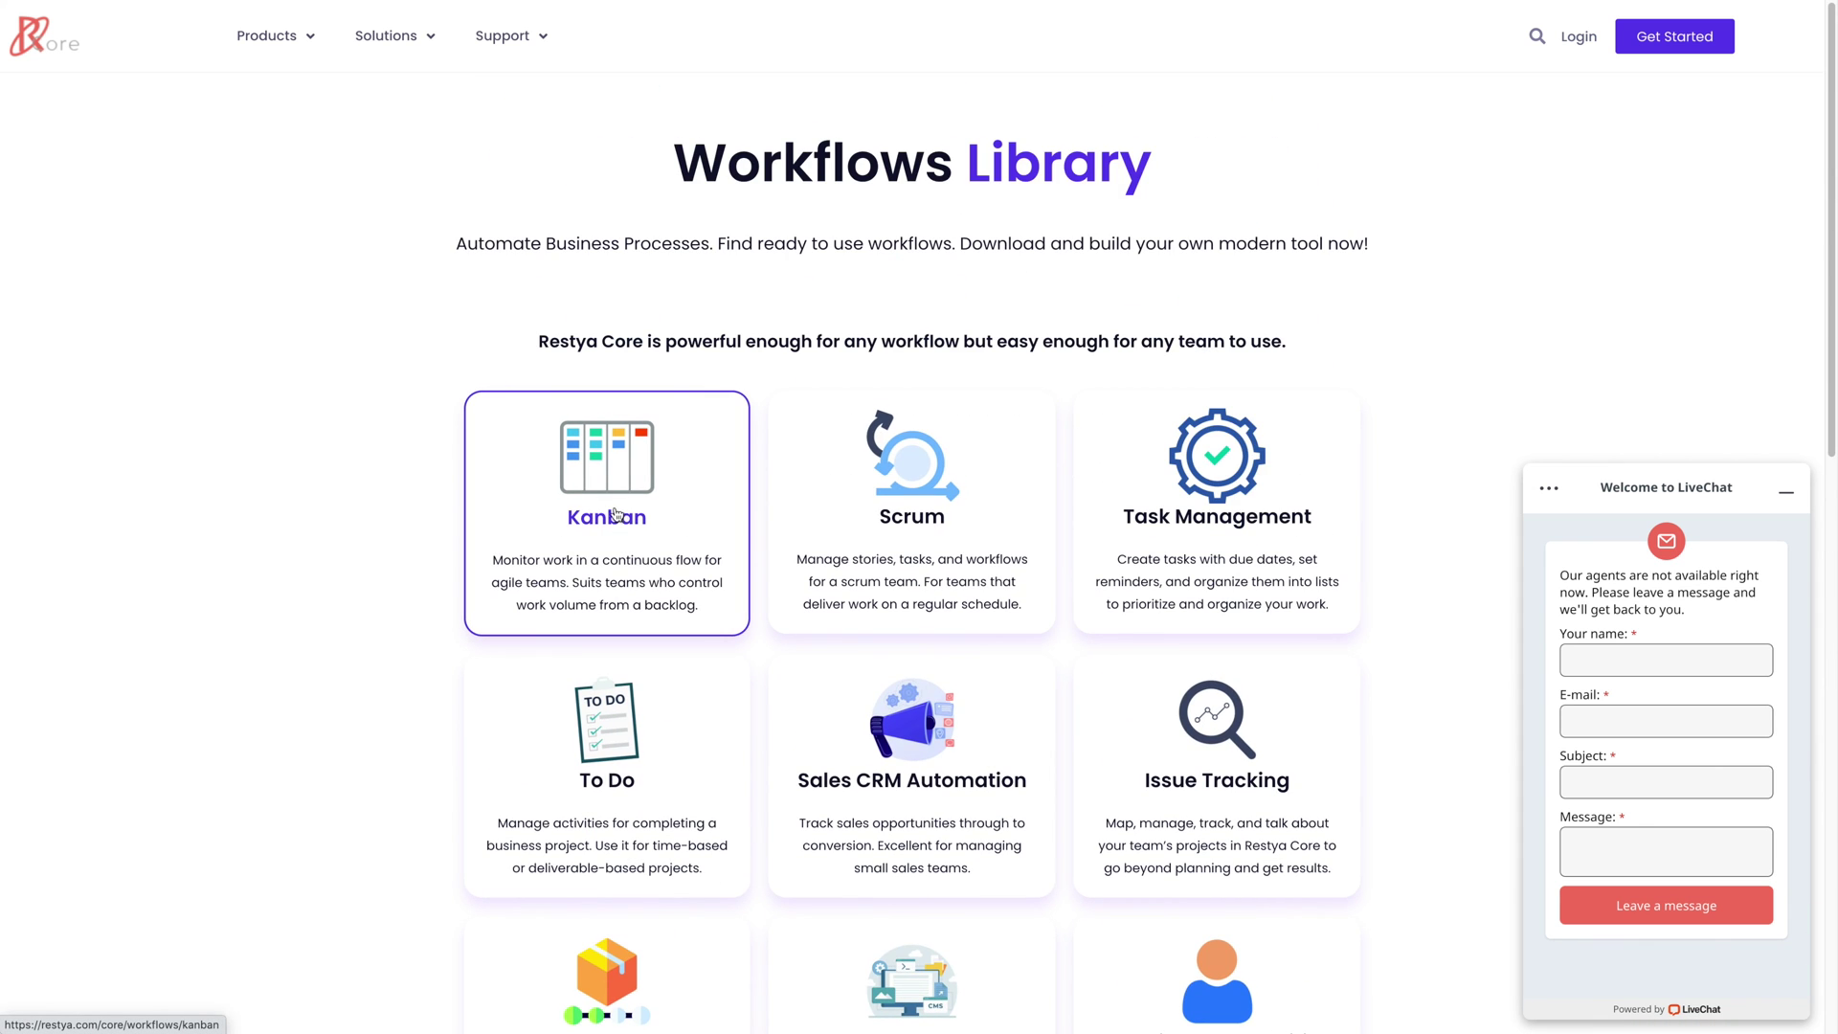
{"action": "left_click", "coordinate": [604, 513]}
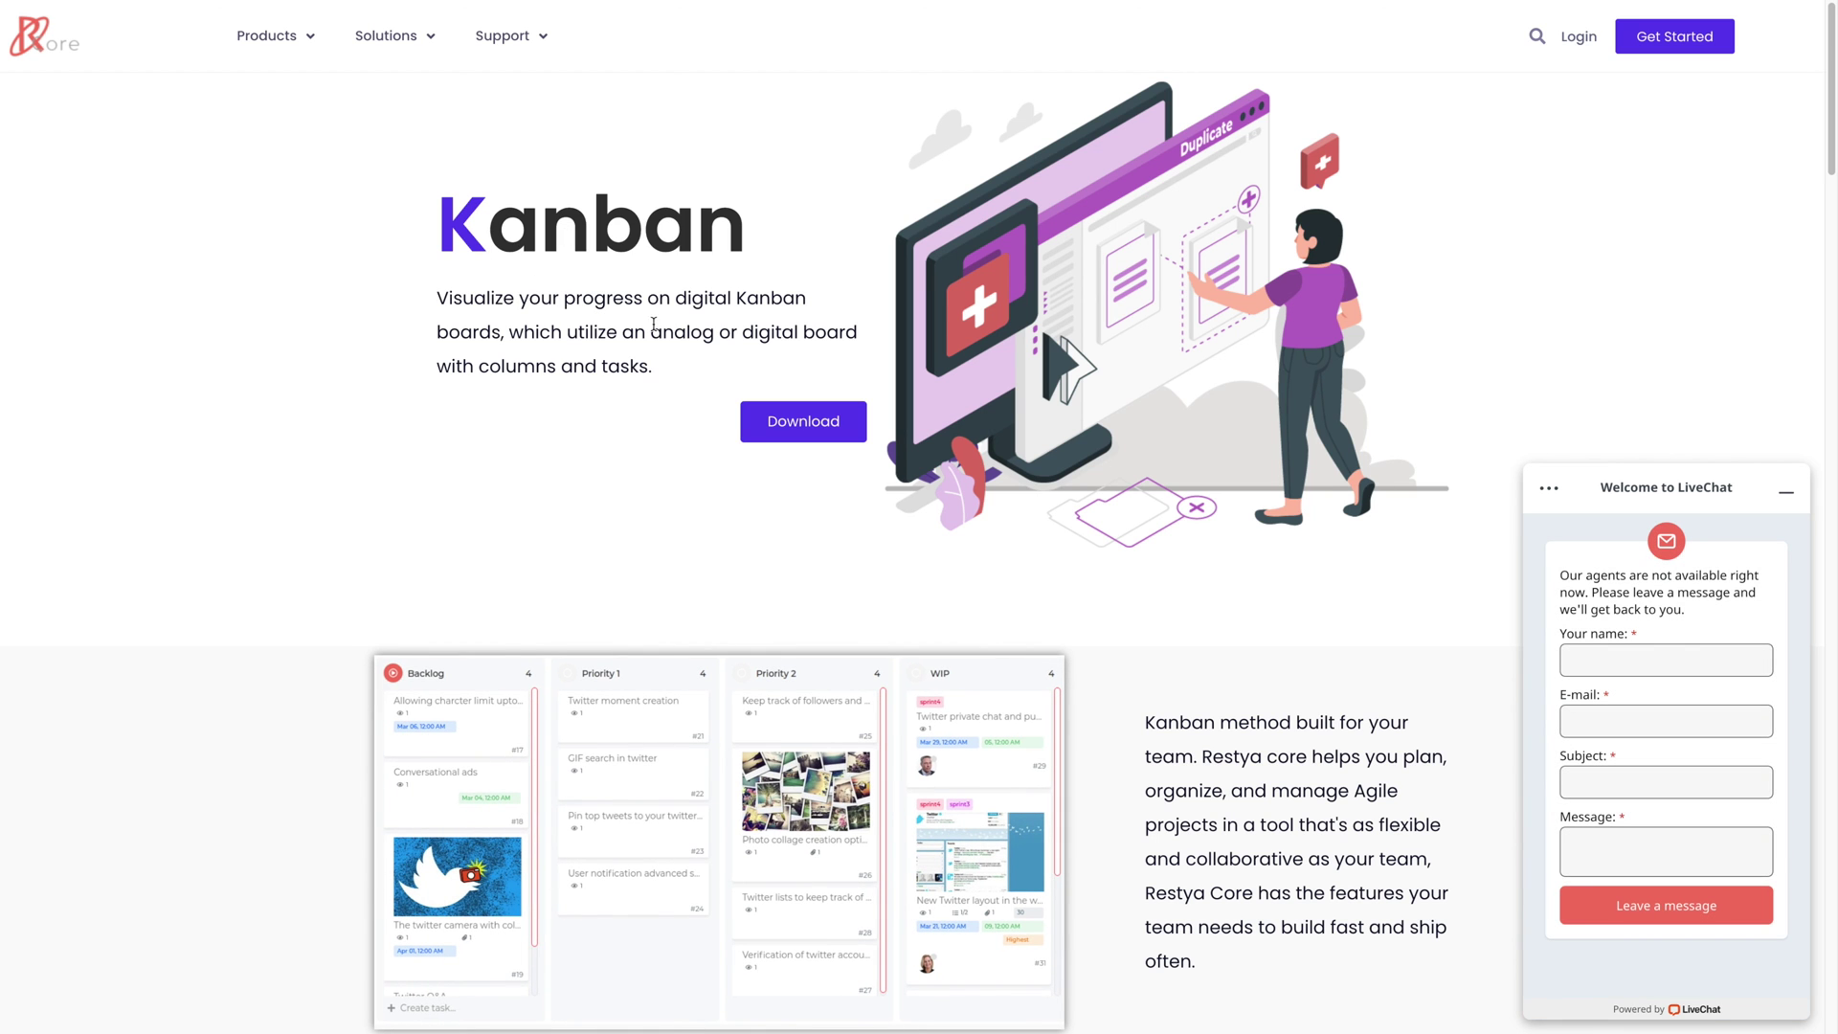
{"action": "left_click", "coordinate": [802, 438]}
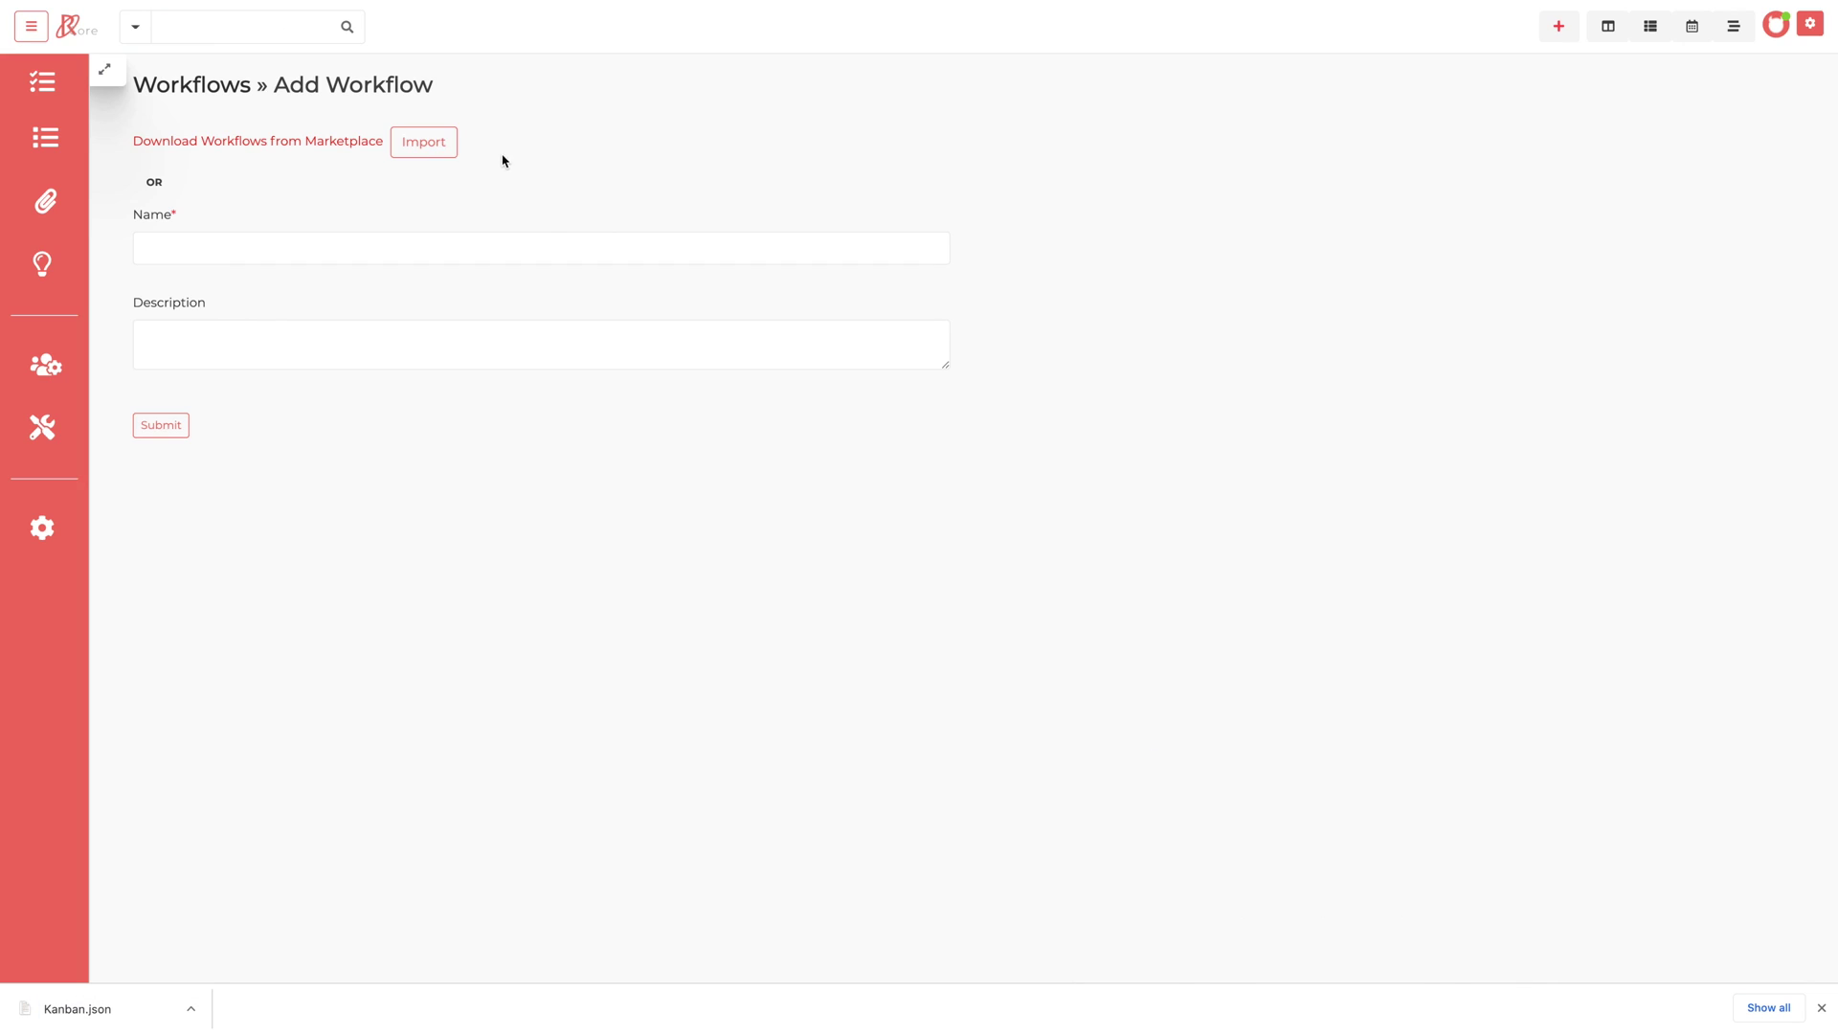
{"action": "left_click", "coordinate": [42, 427]}
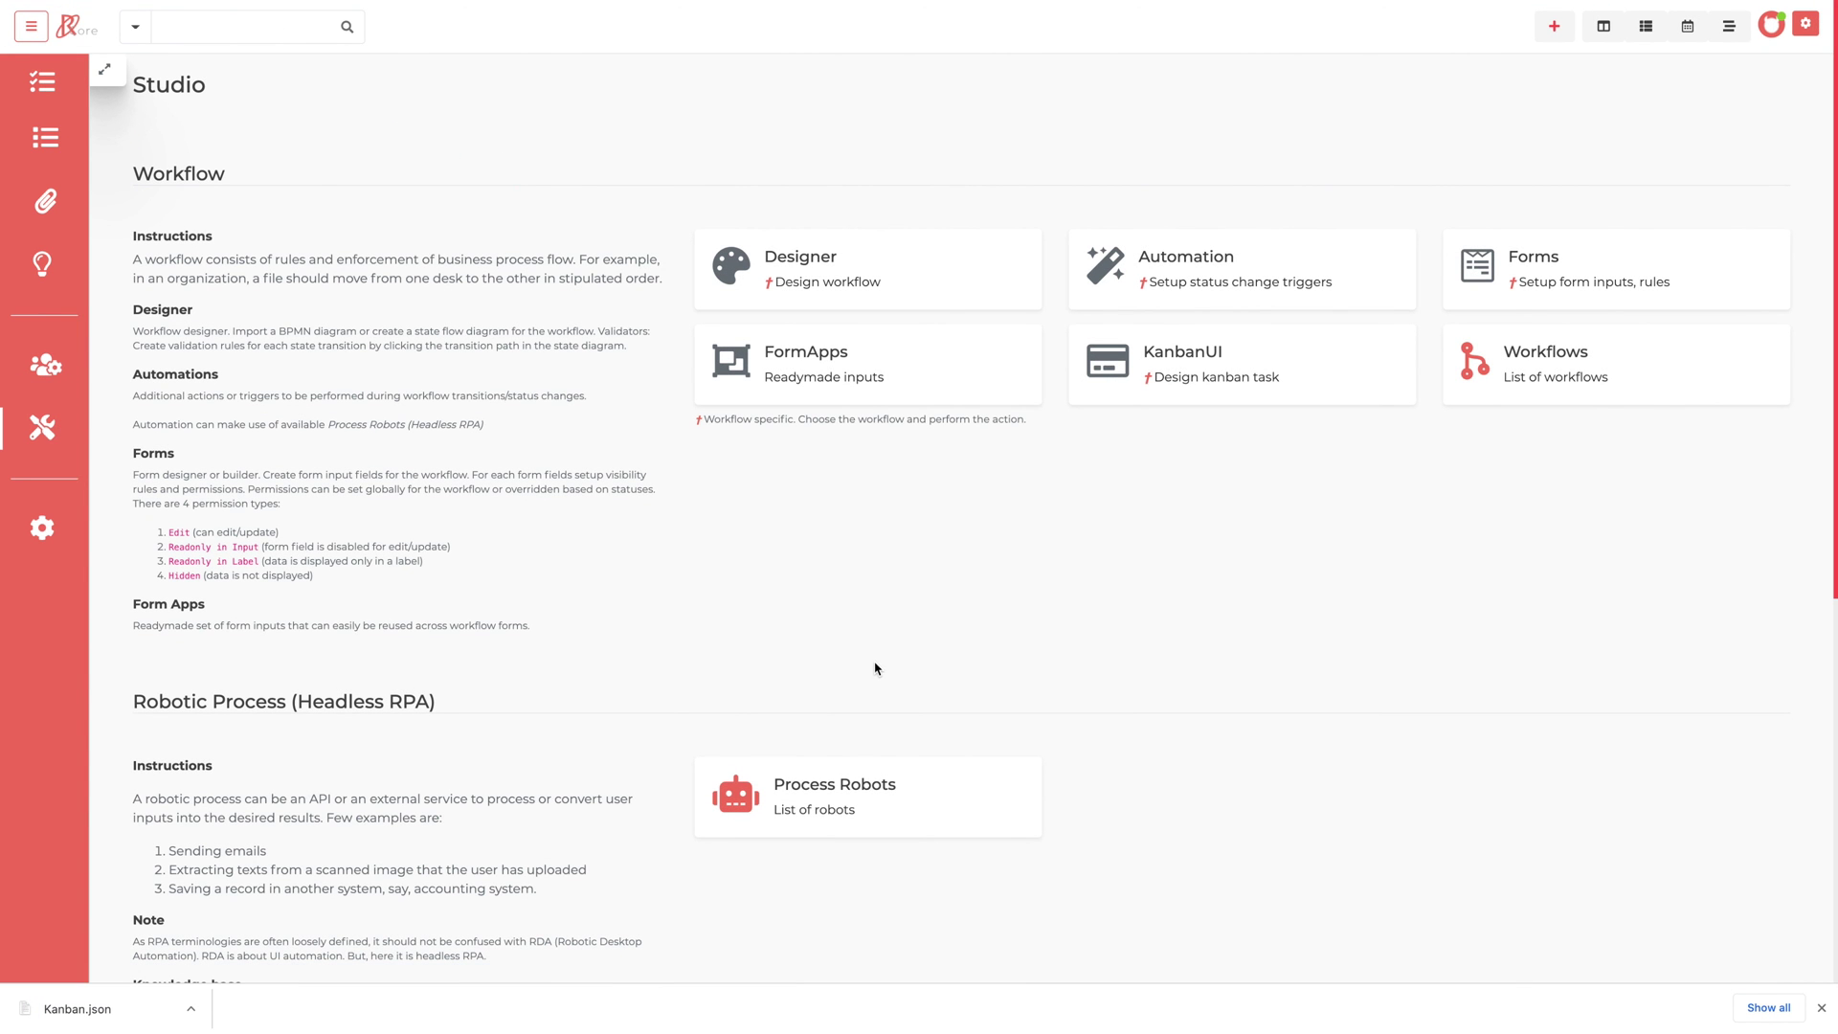
Show the 7 Process Robots, then download the Microsoft Teams robot from restya.com's automations marketplace
{"action": "left_click", "coordinate": [819, 778]}
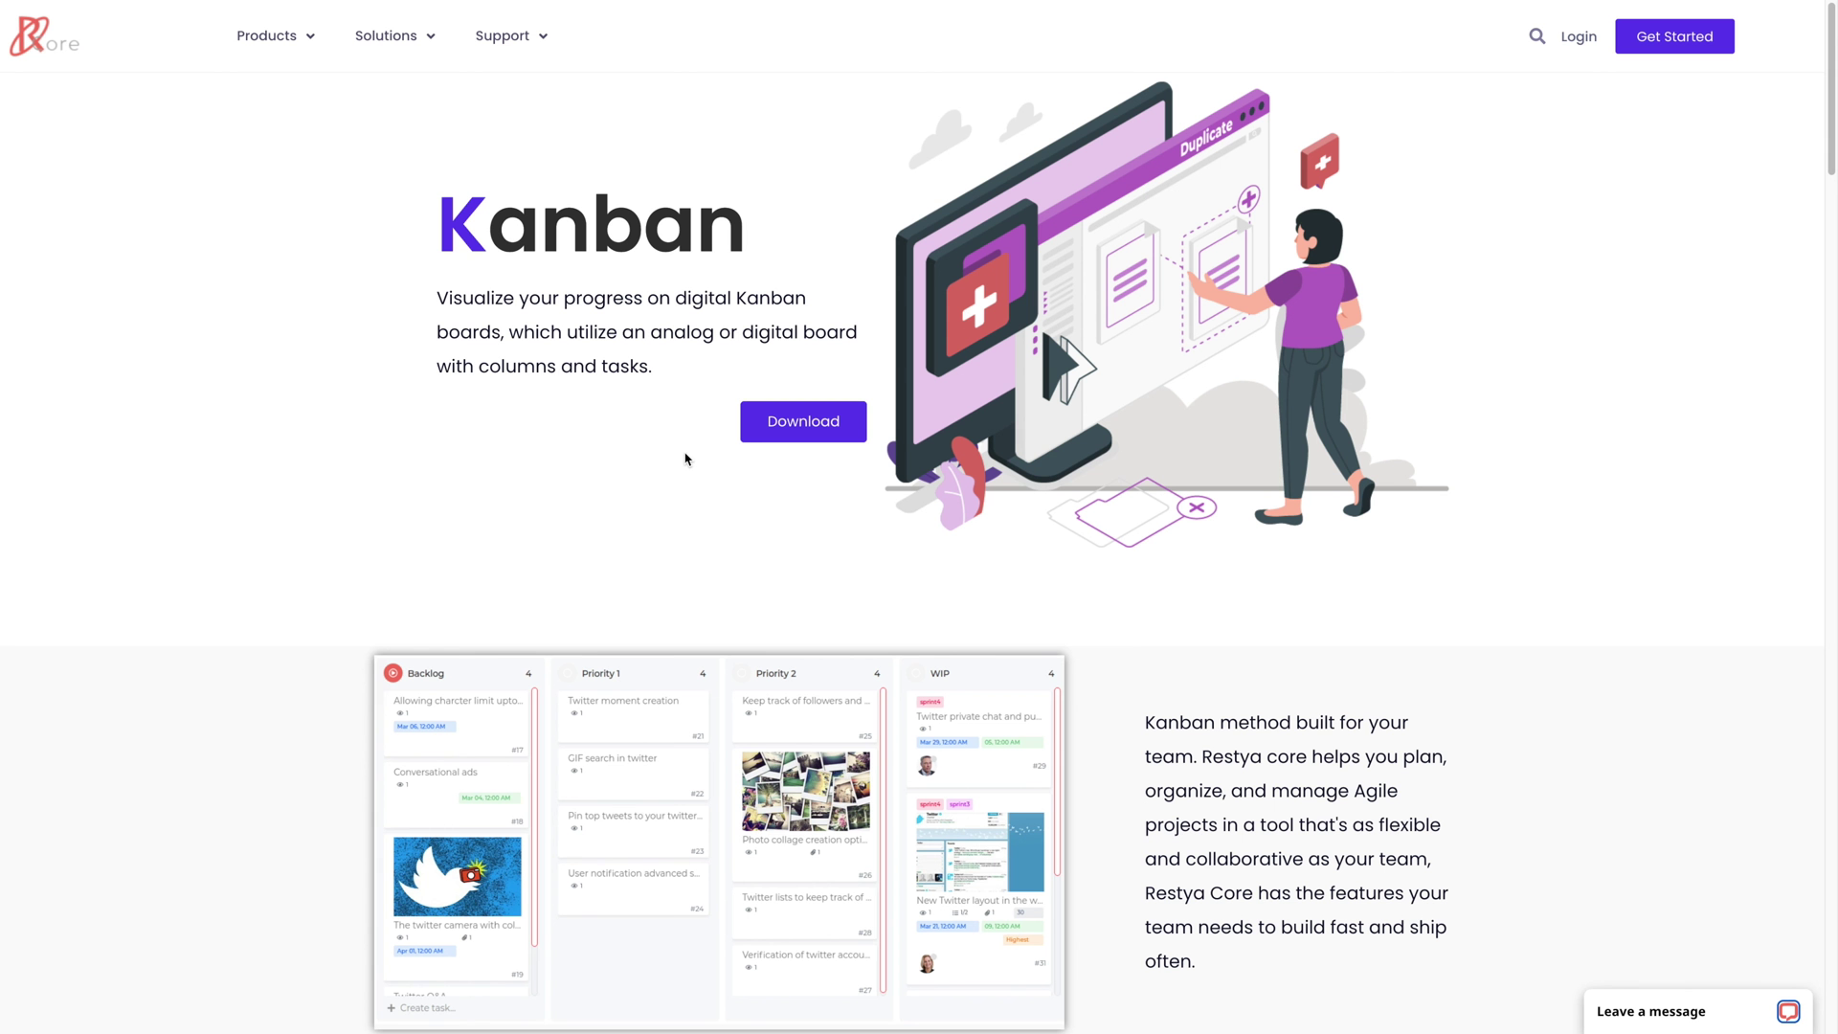
{"action": "mouse_move", "coordinate": [419, 48]}
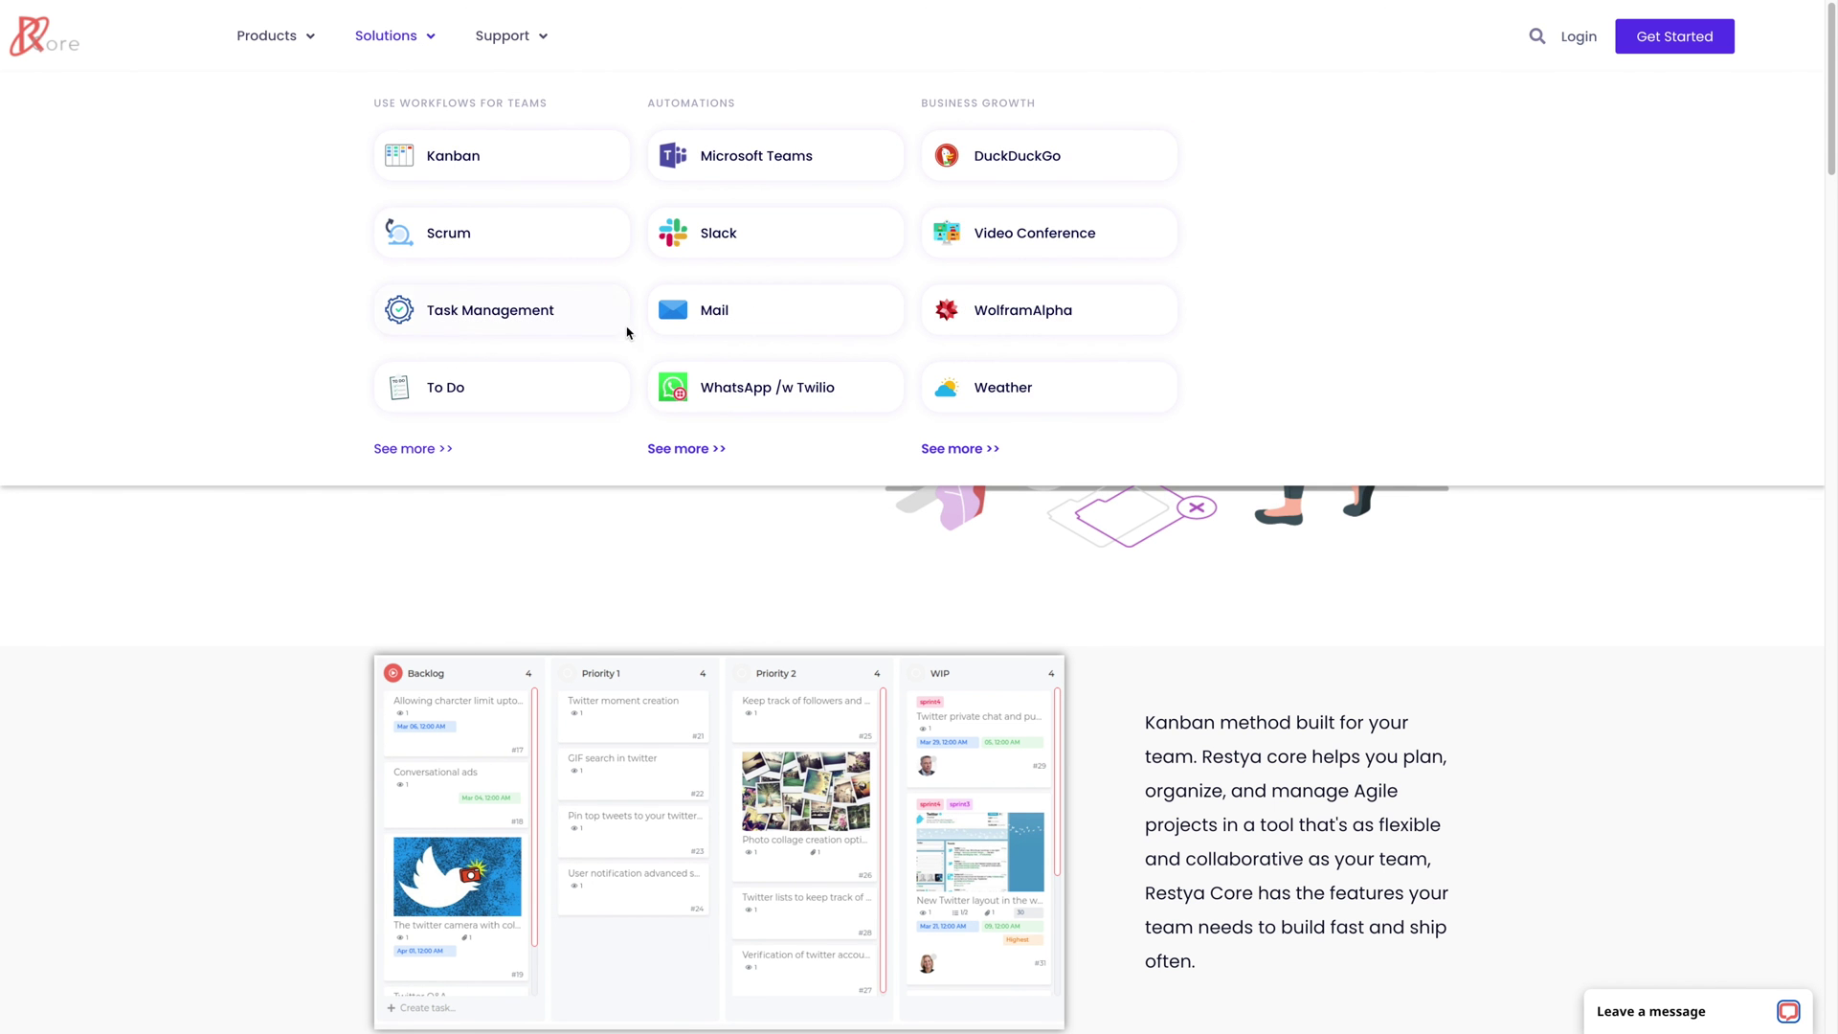
{"action": "left_click", "coordinate": [681, 465]}
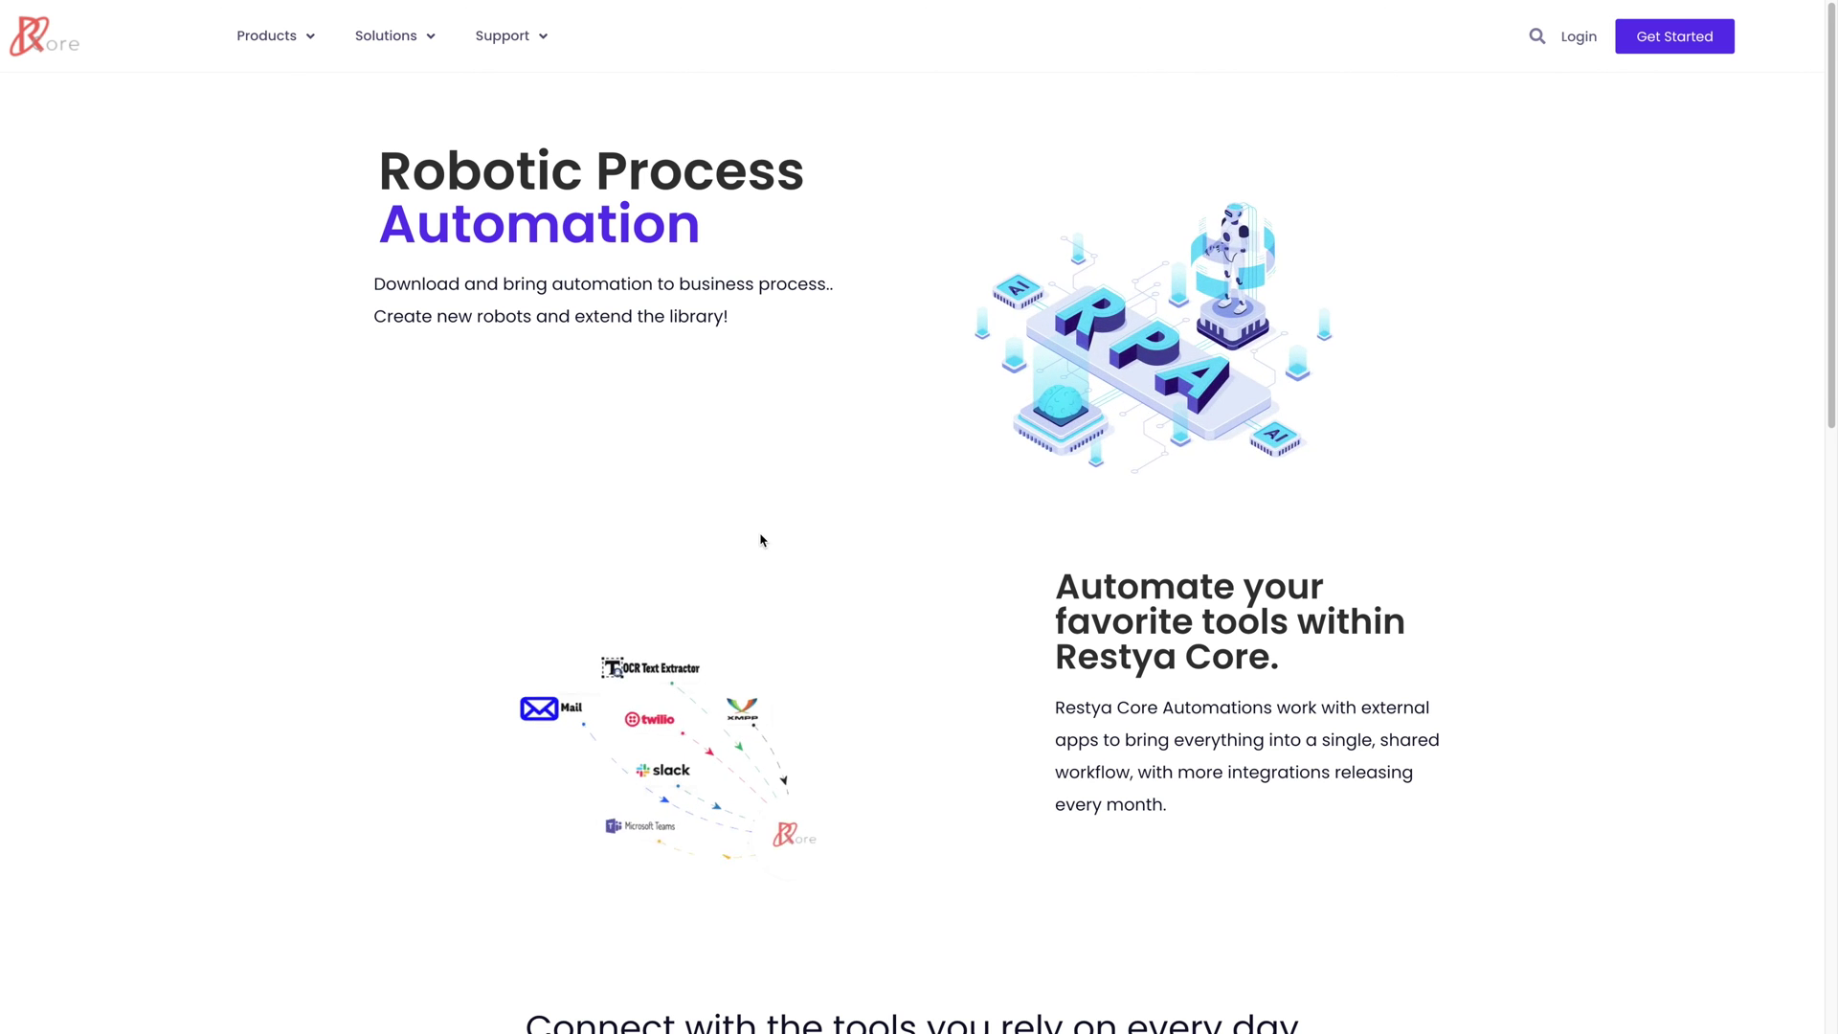
{"action": "scroll", "coordinate": [763, 546], "scroll_direction": "down", "scroll_amount": 5}
{"action": "scroll", "coordinate": [767, 557], "scroll_direction": "down", "scroll_amount": 5}
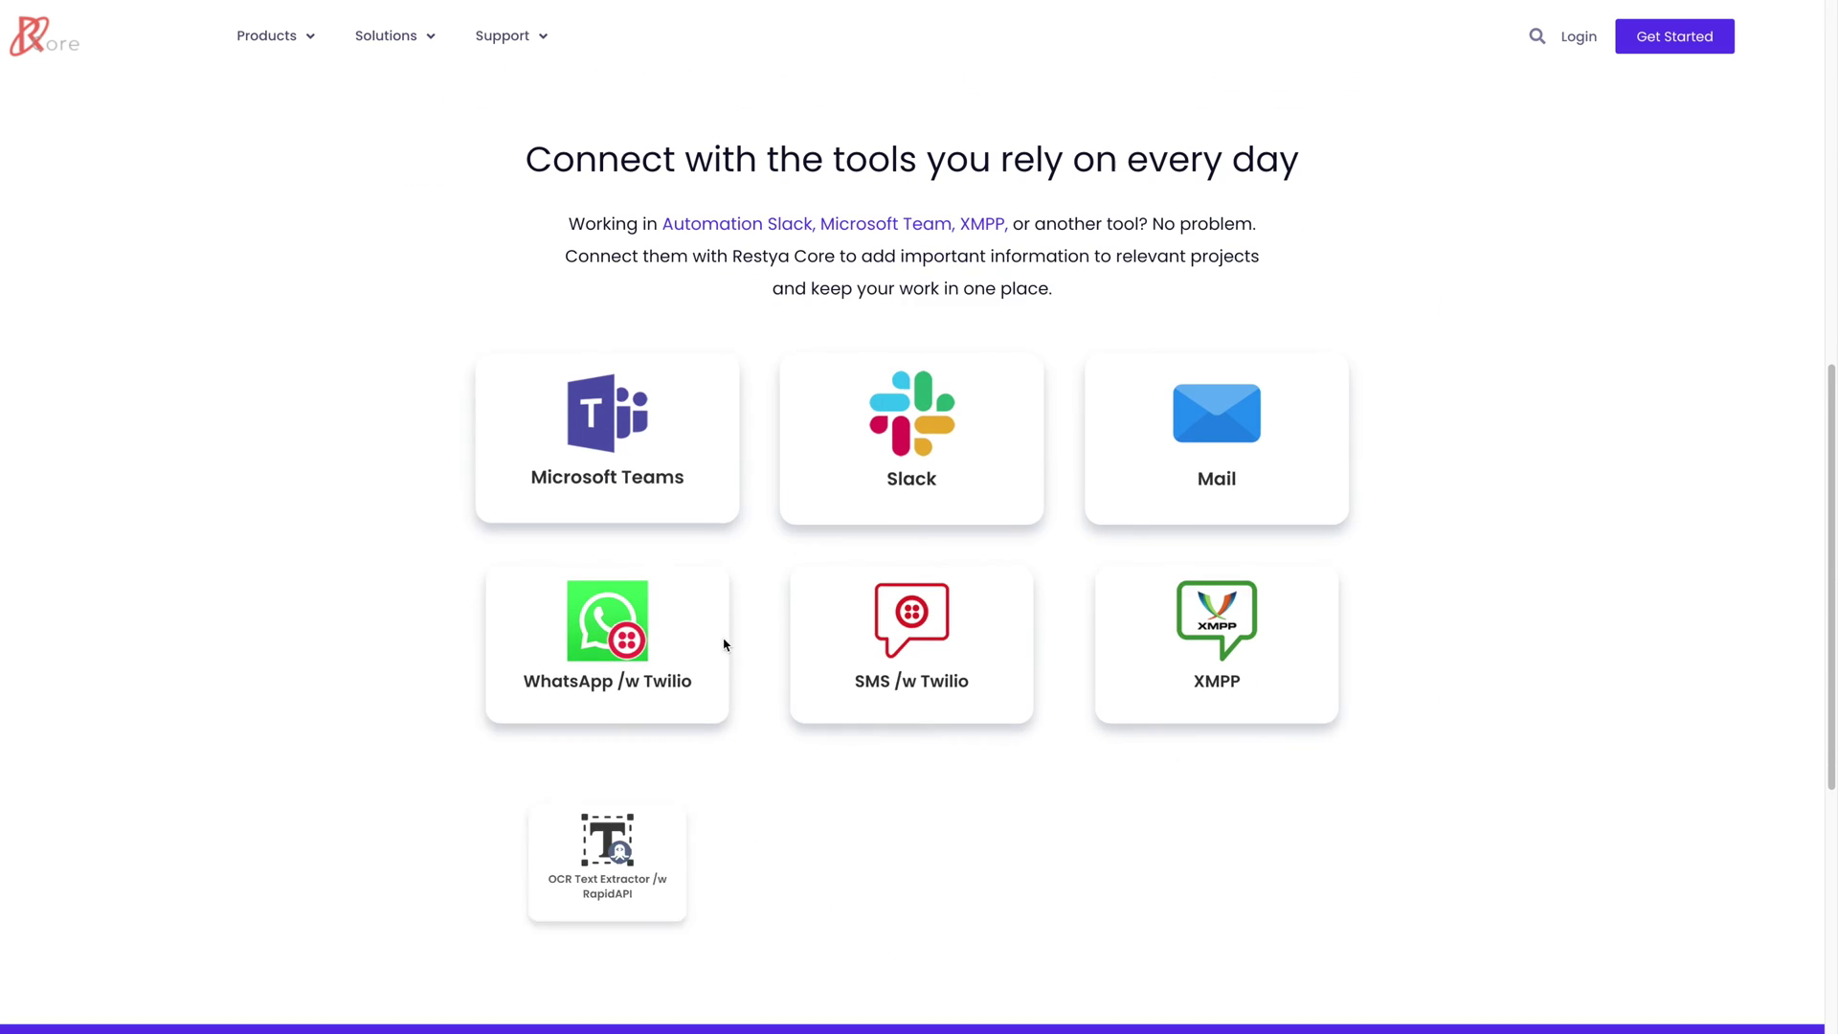
{"action": "left_click", "coordinate": [583, 493]}
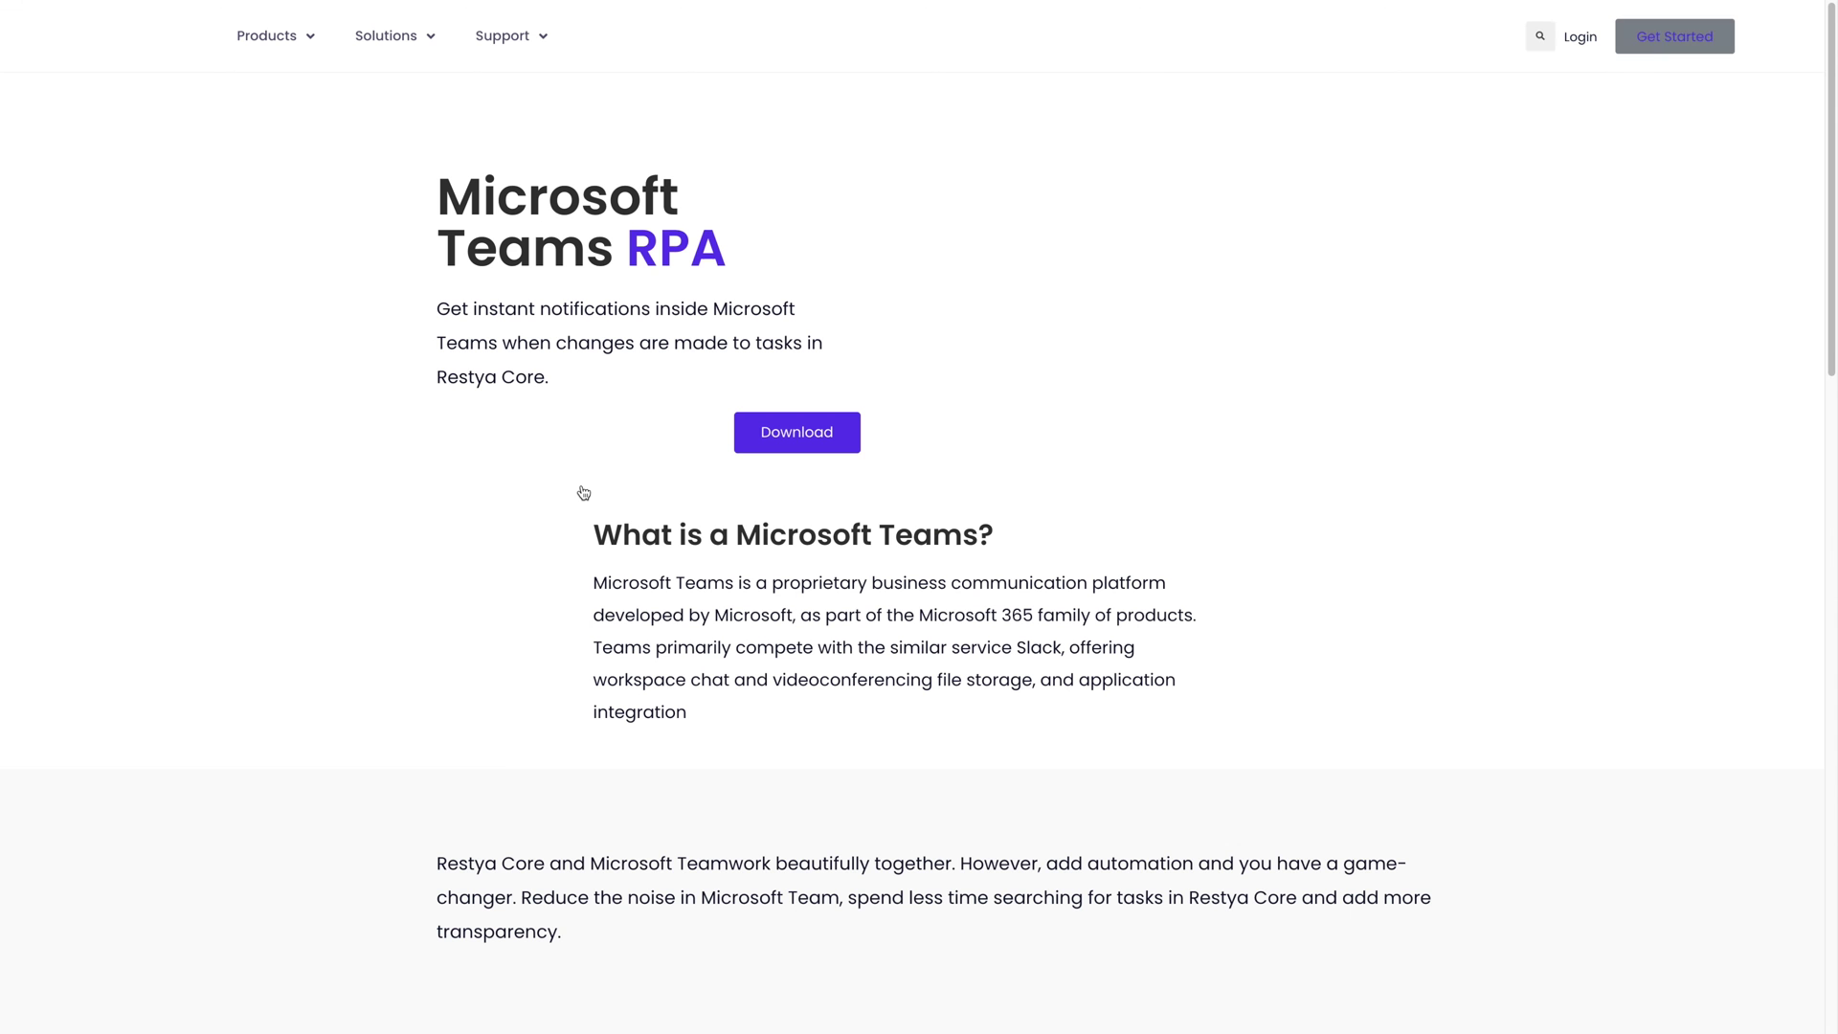
{"action": "left_click", "coordinate": [787, 426]}
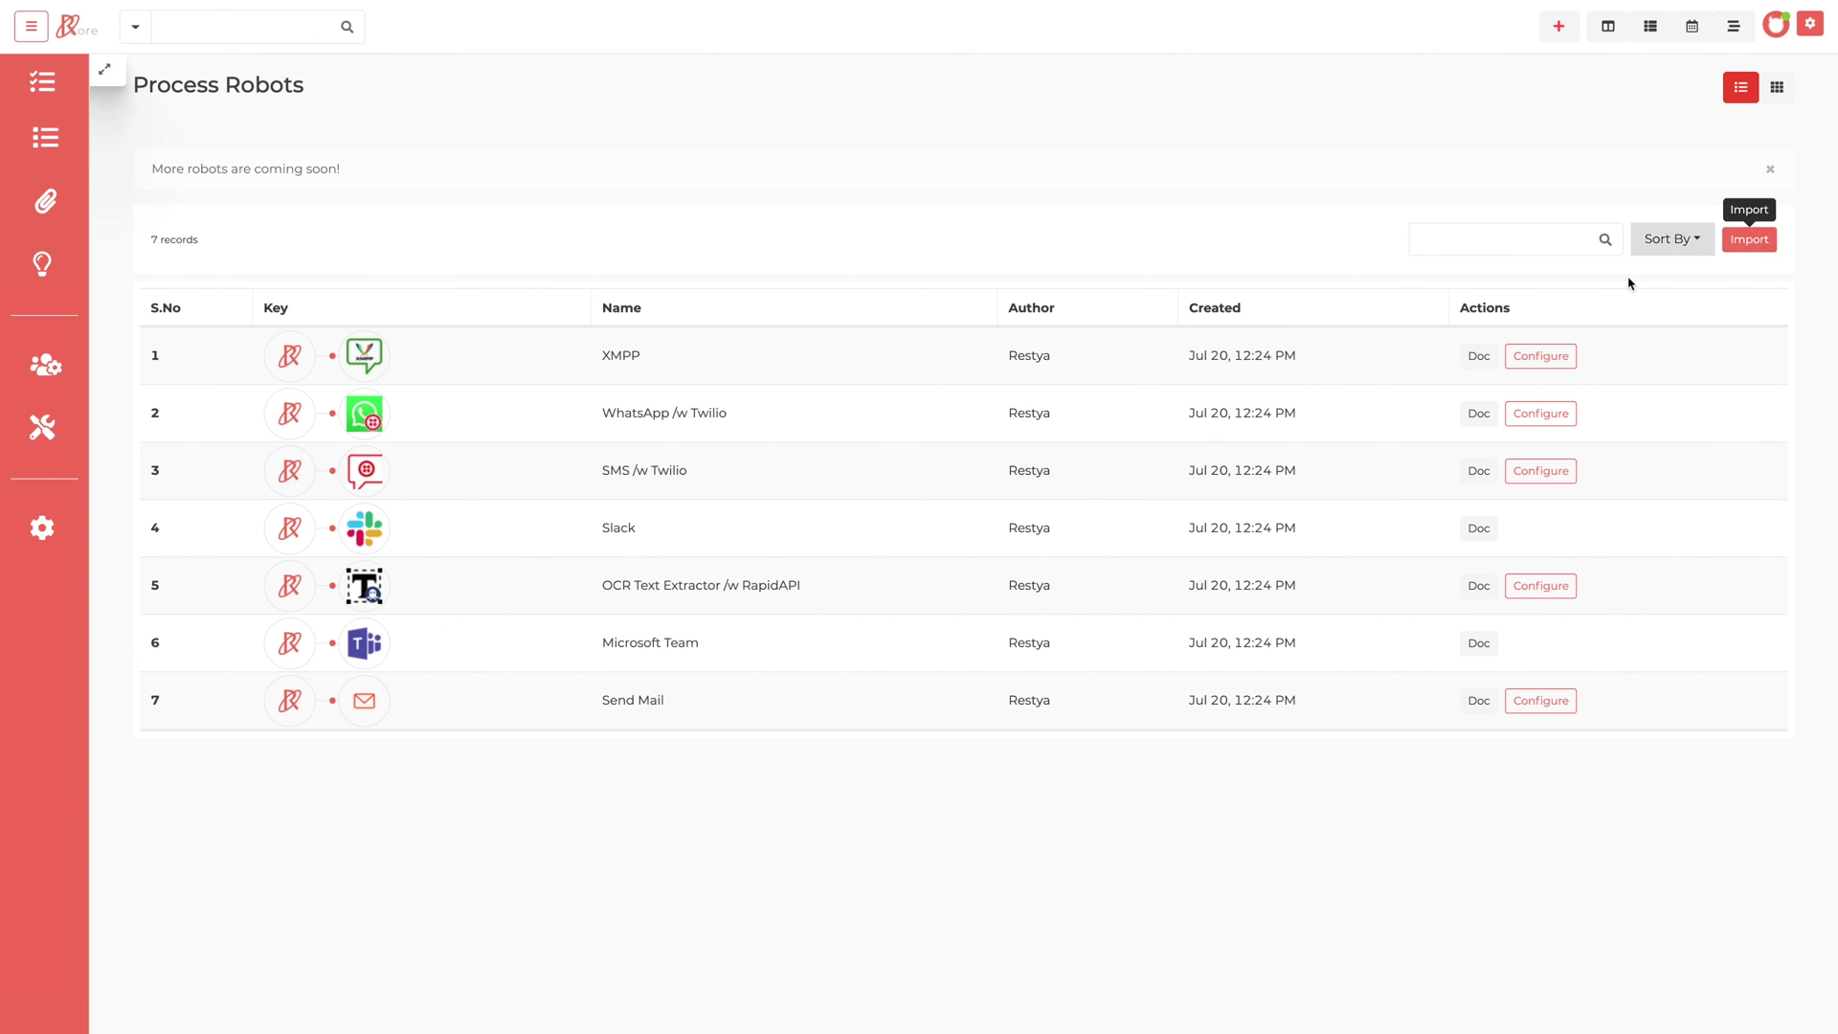
Open the Studio Chatbots list, showing 5 records
{"action": "left_click", "coordinate": [42, 427]}
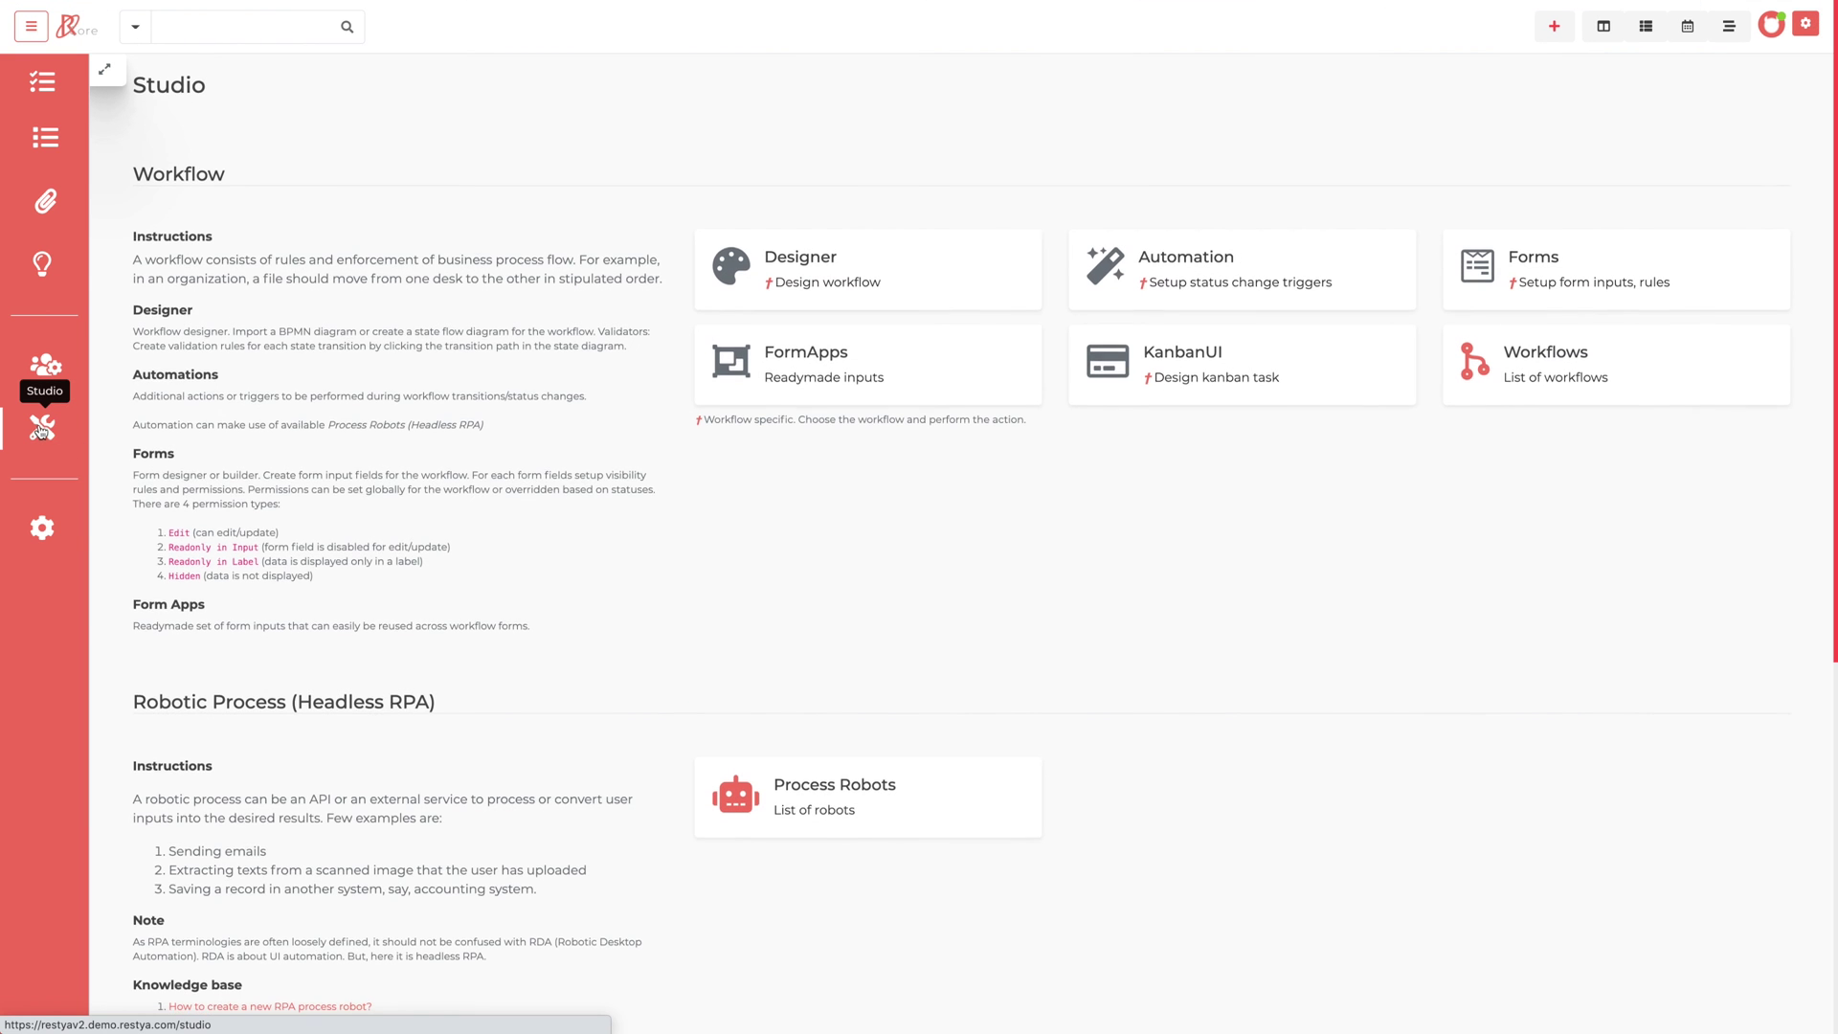
{"action": "scroll", "coordinate": [900, 588], "scroll_direction": "down", "scroll_amount": 3}
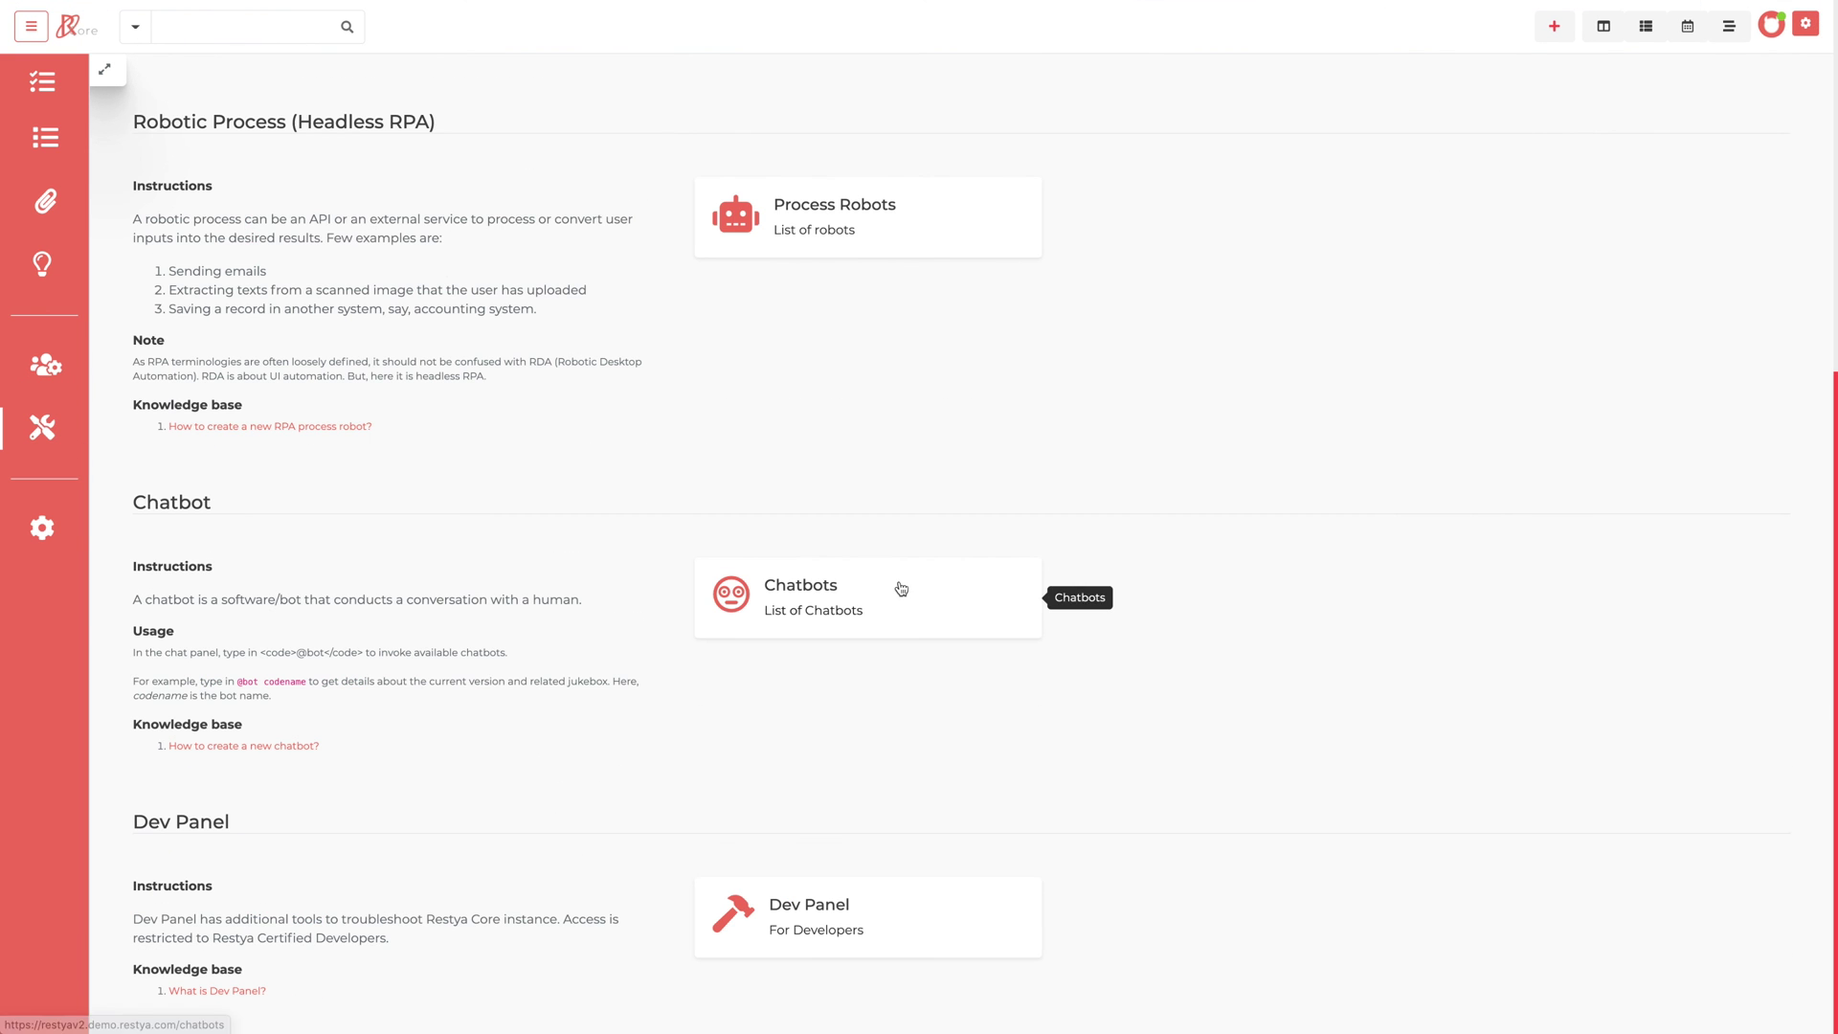
{"action": "left_click", "coordinate": [811, 601]}
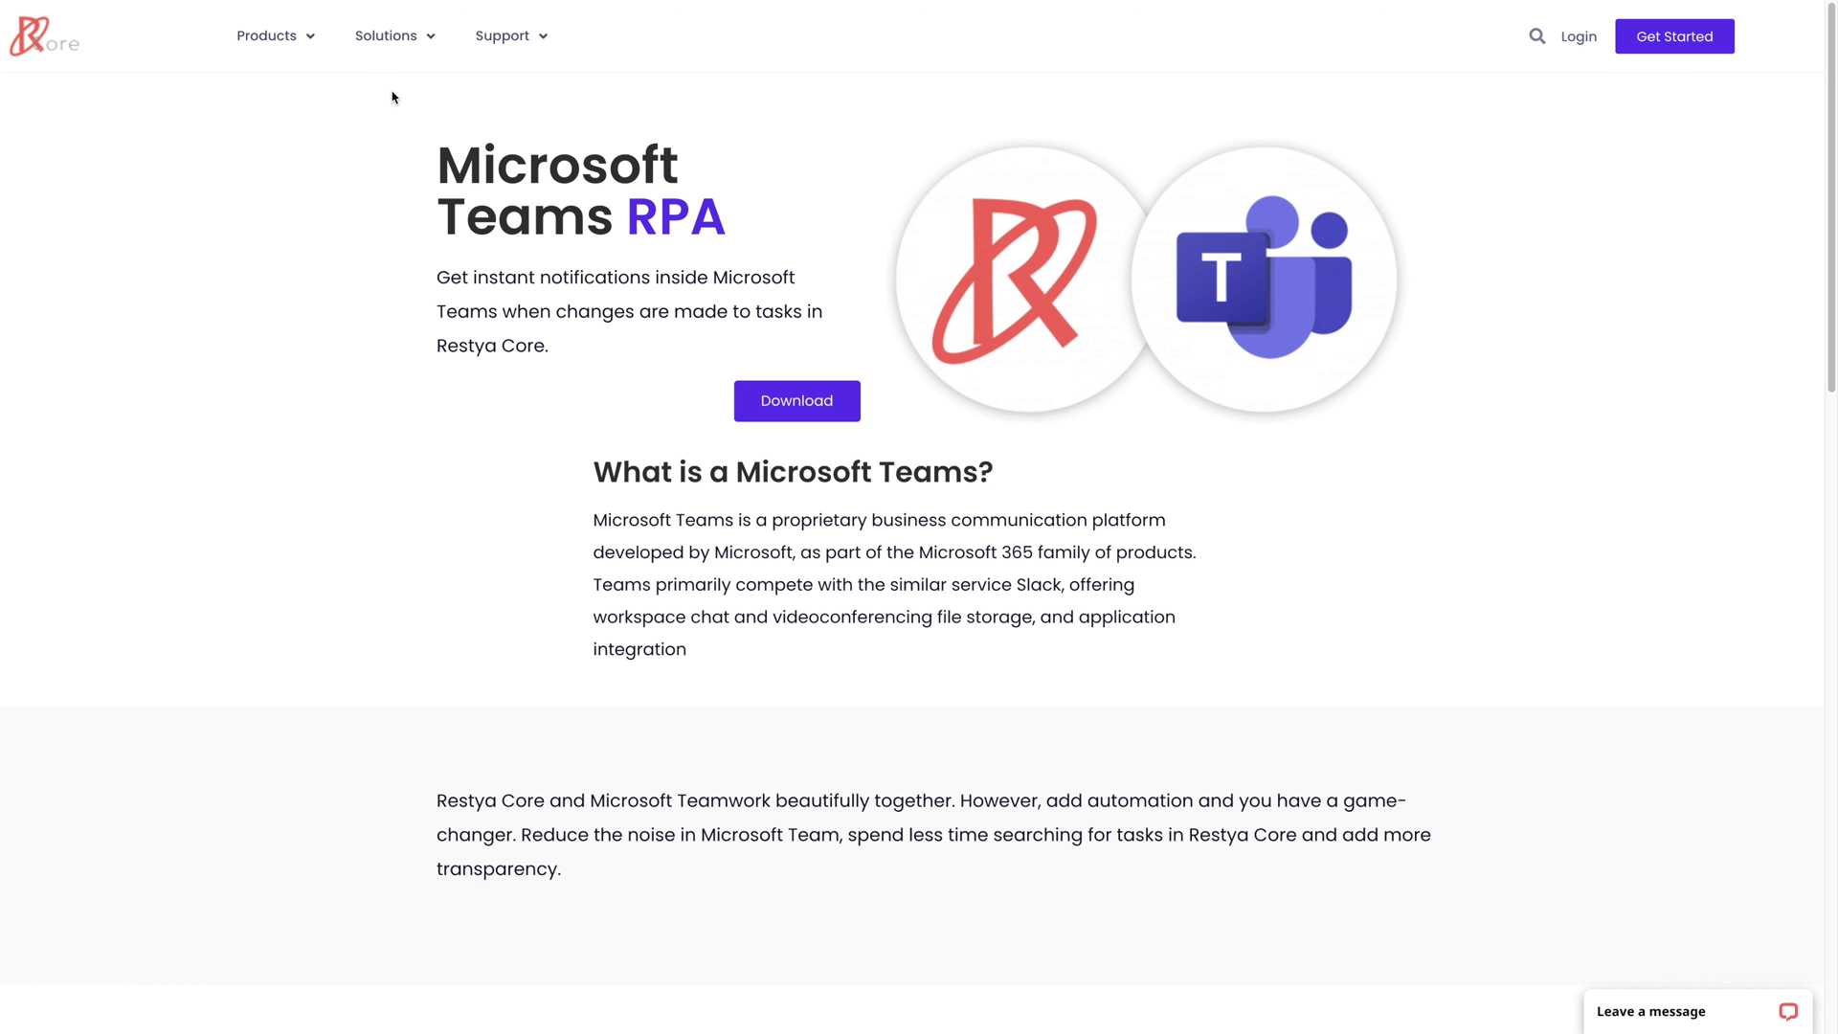
Download DuckDuckGo.json from the restya.com Business Growth chatbots, then close that browser tab
{"action": "mouse_move", "coordinate": [408, 36]}
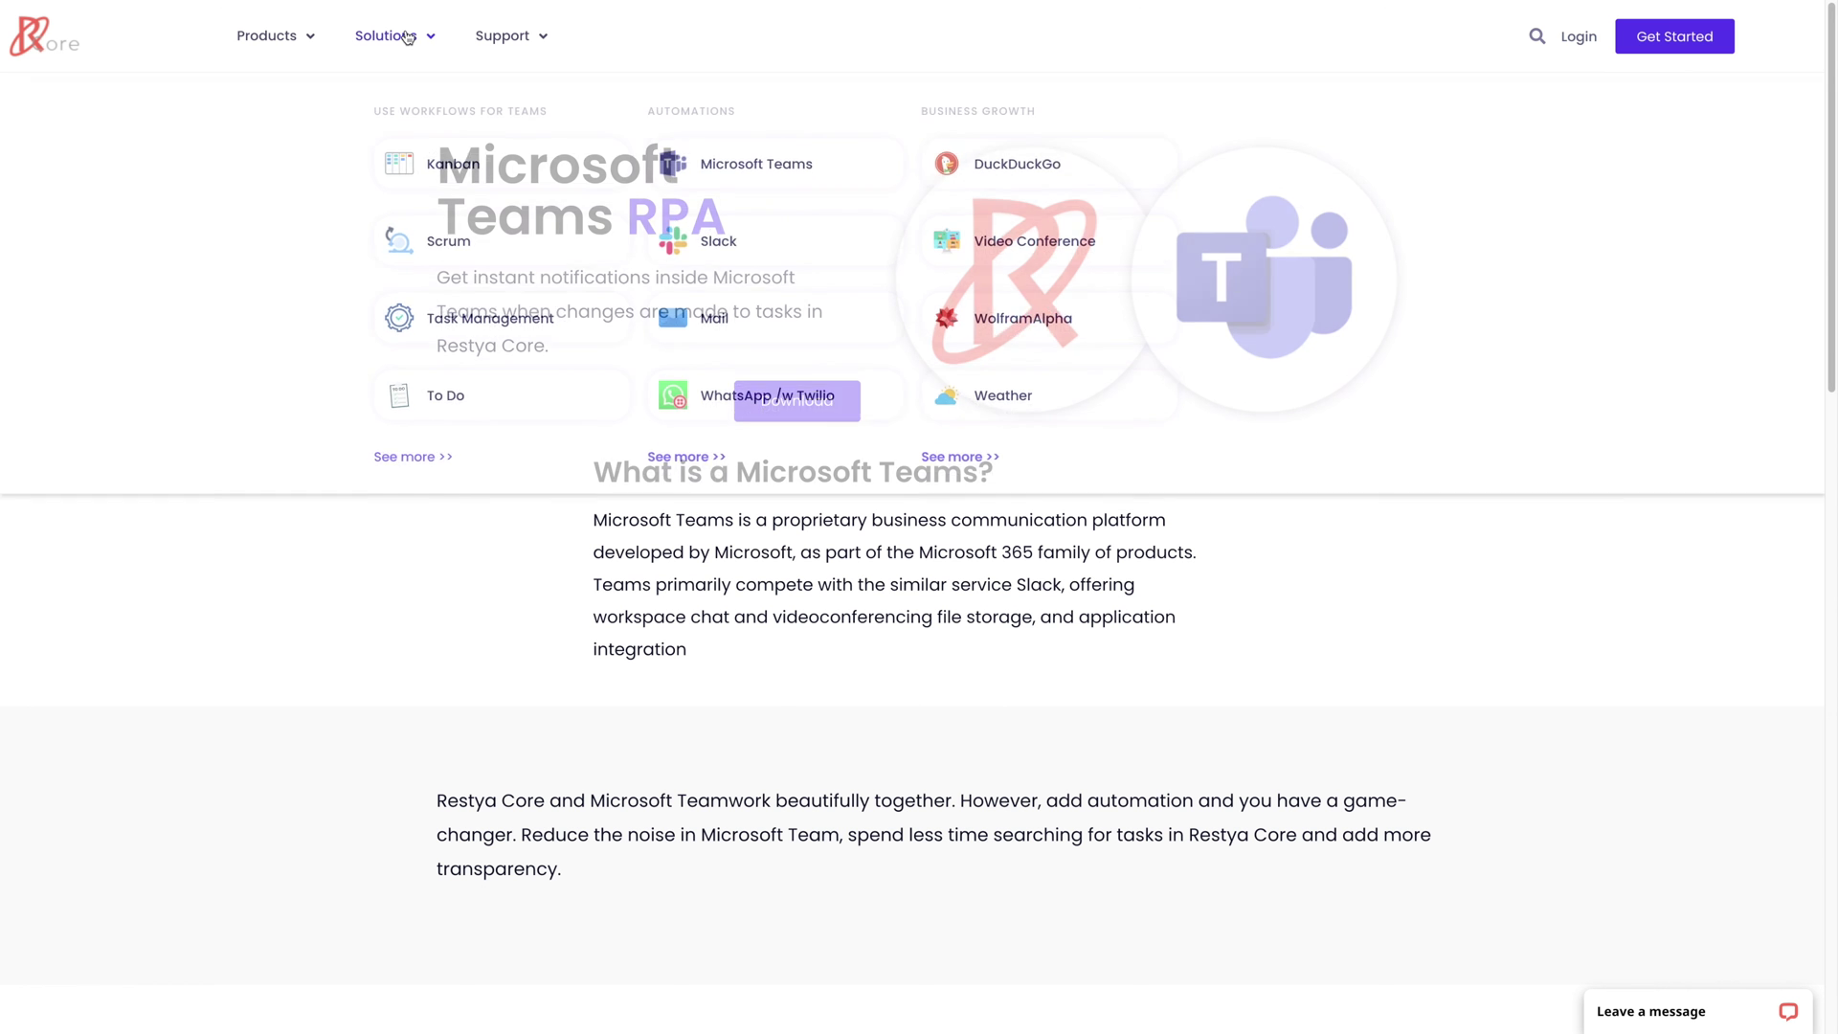
{"action": "left_click", "coordinate": [953, 450]}
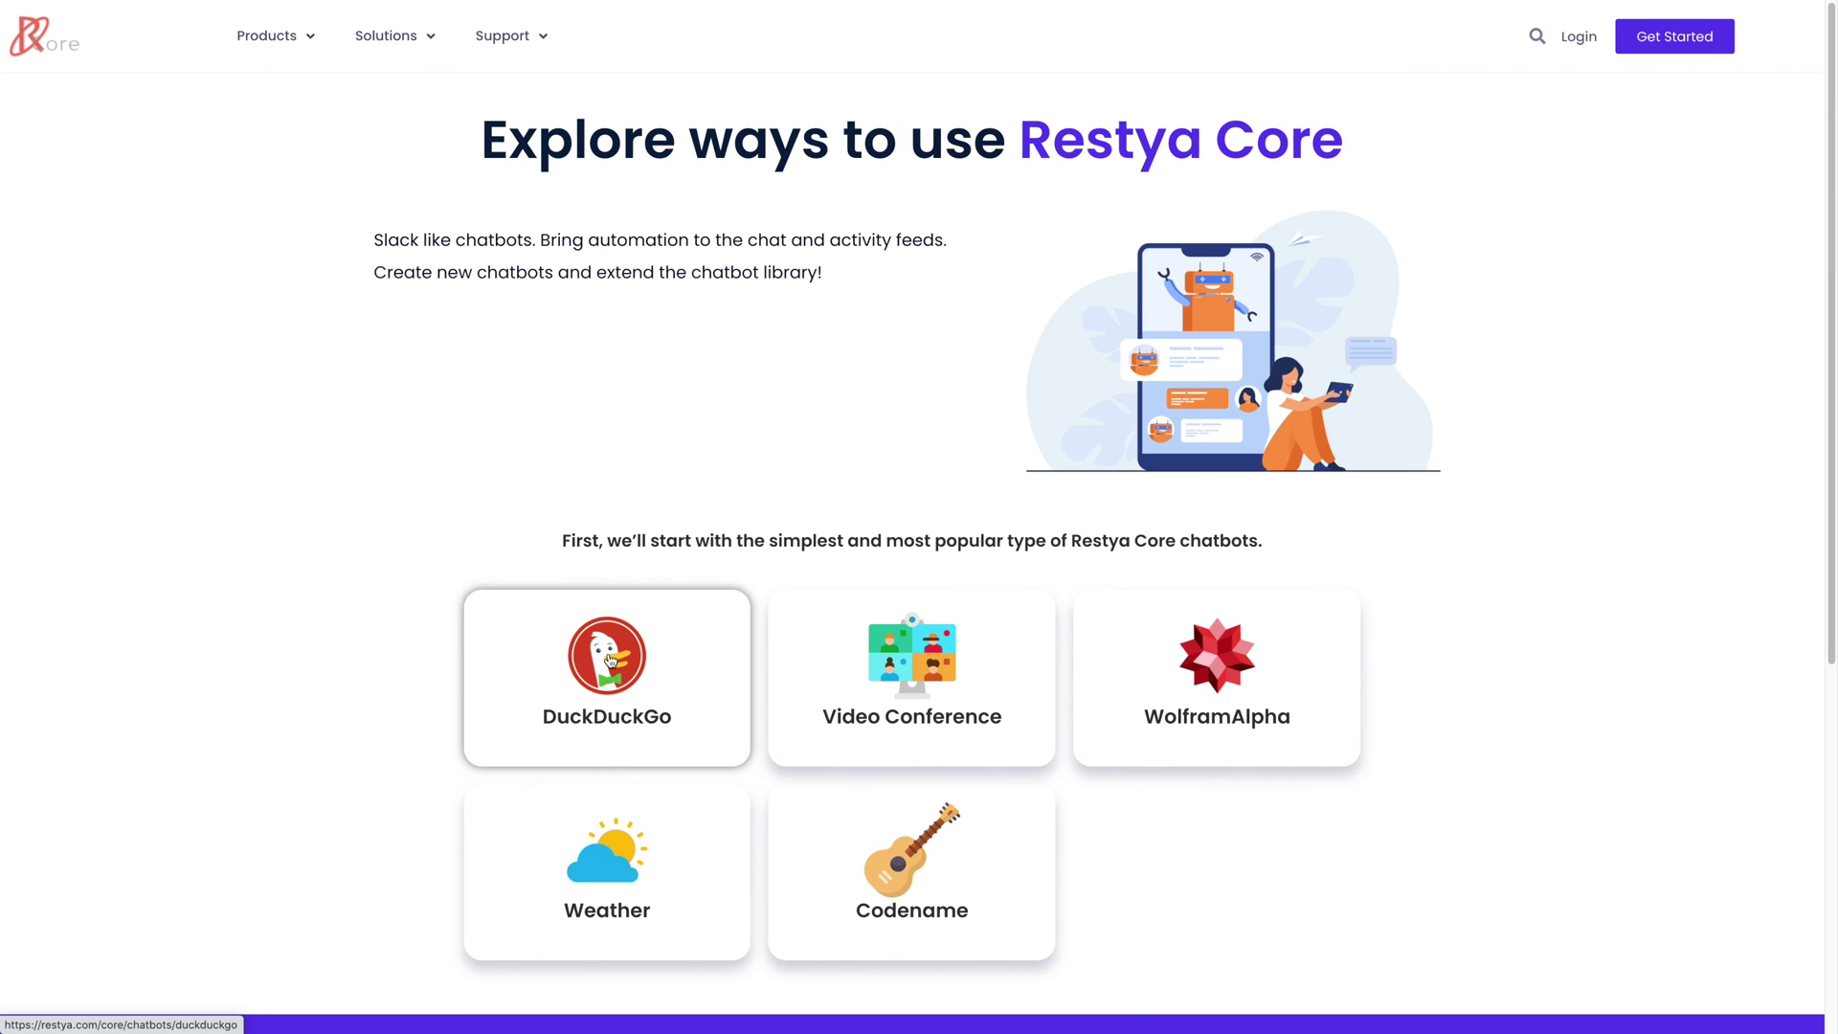
{"action": "left_click", "coordinate": [610, 661]}
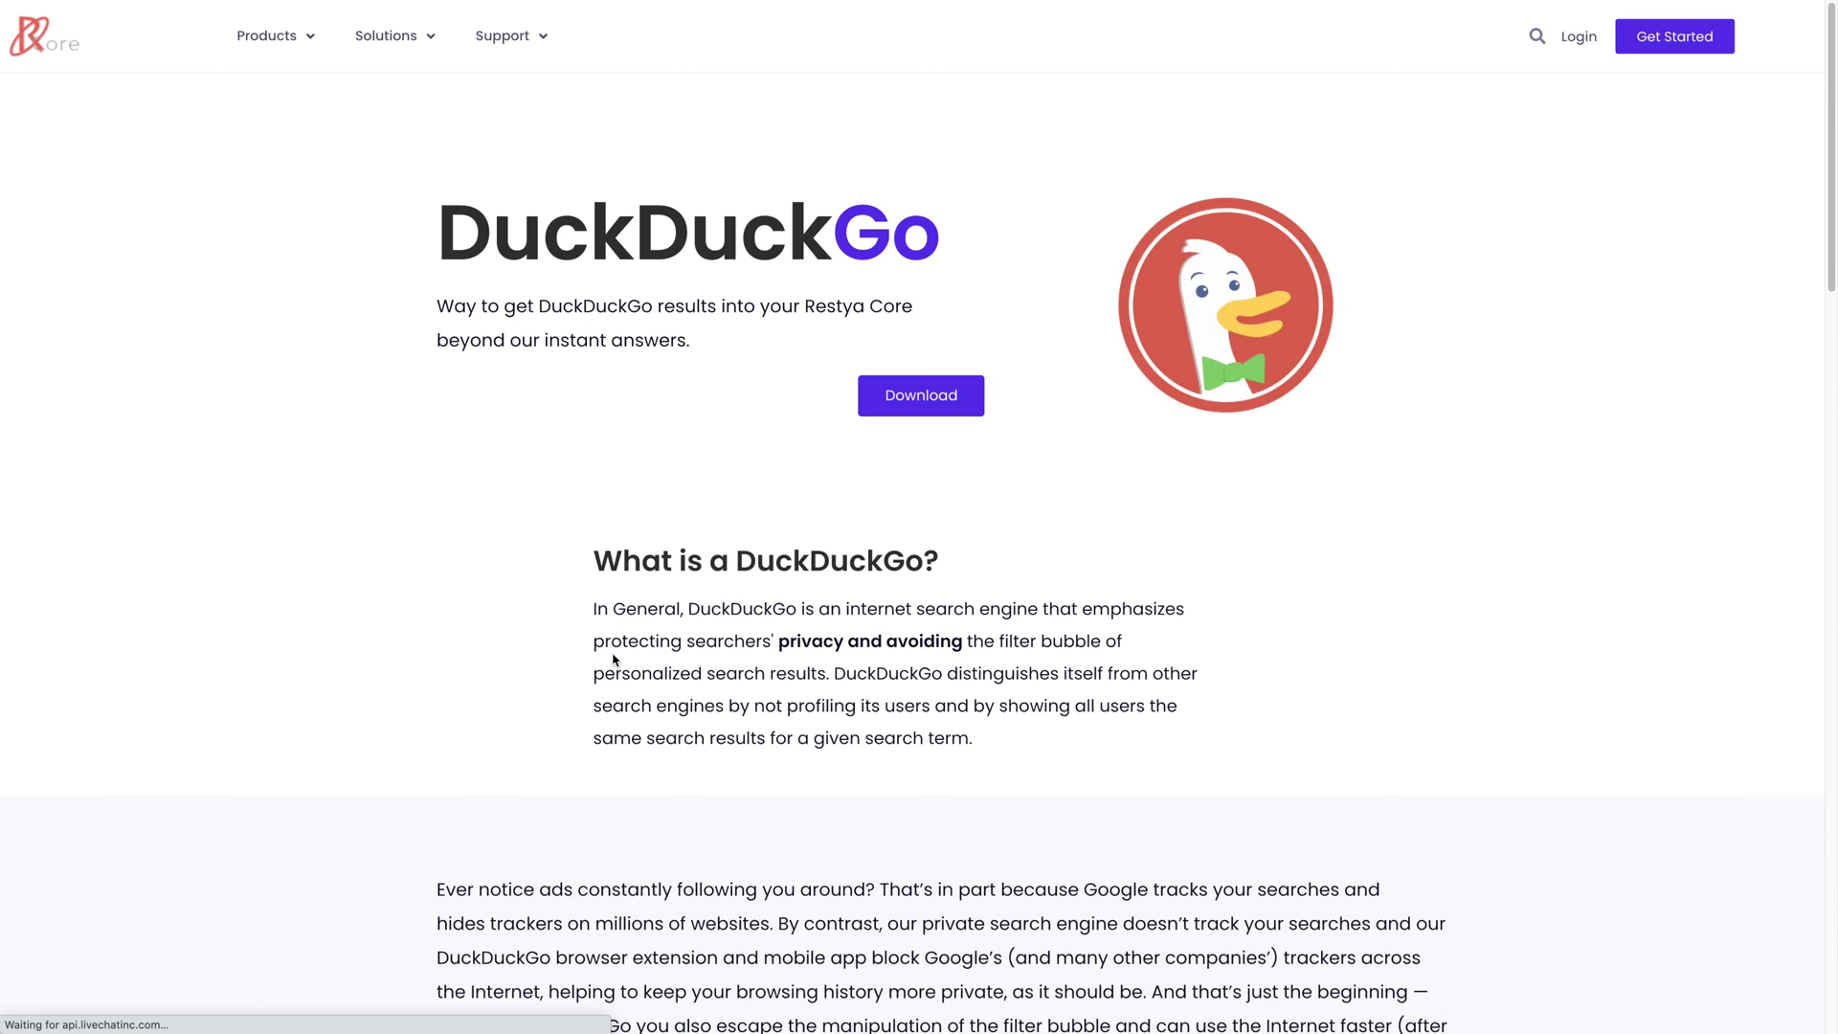
{"action": "left_click", "coordinate": [955, 409]}
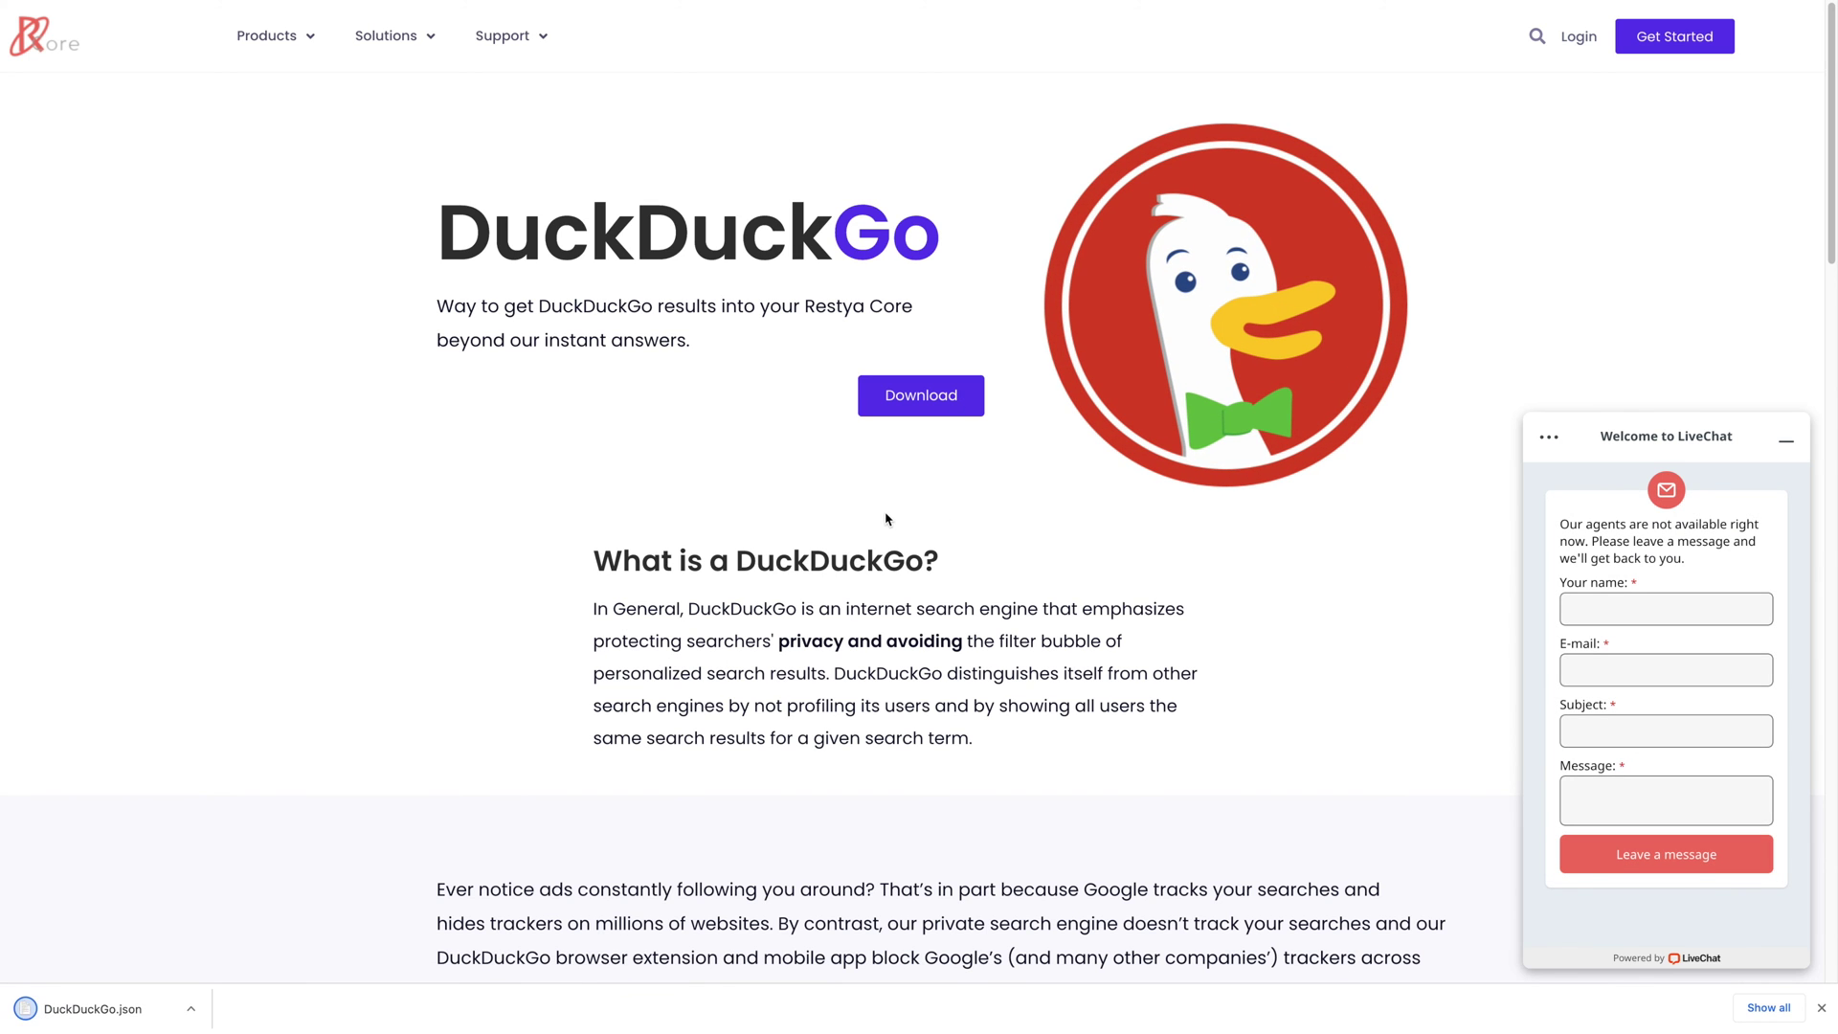
{"action": "key", "text": "ctrl+w"}
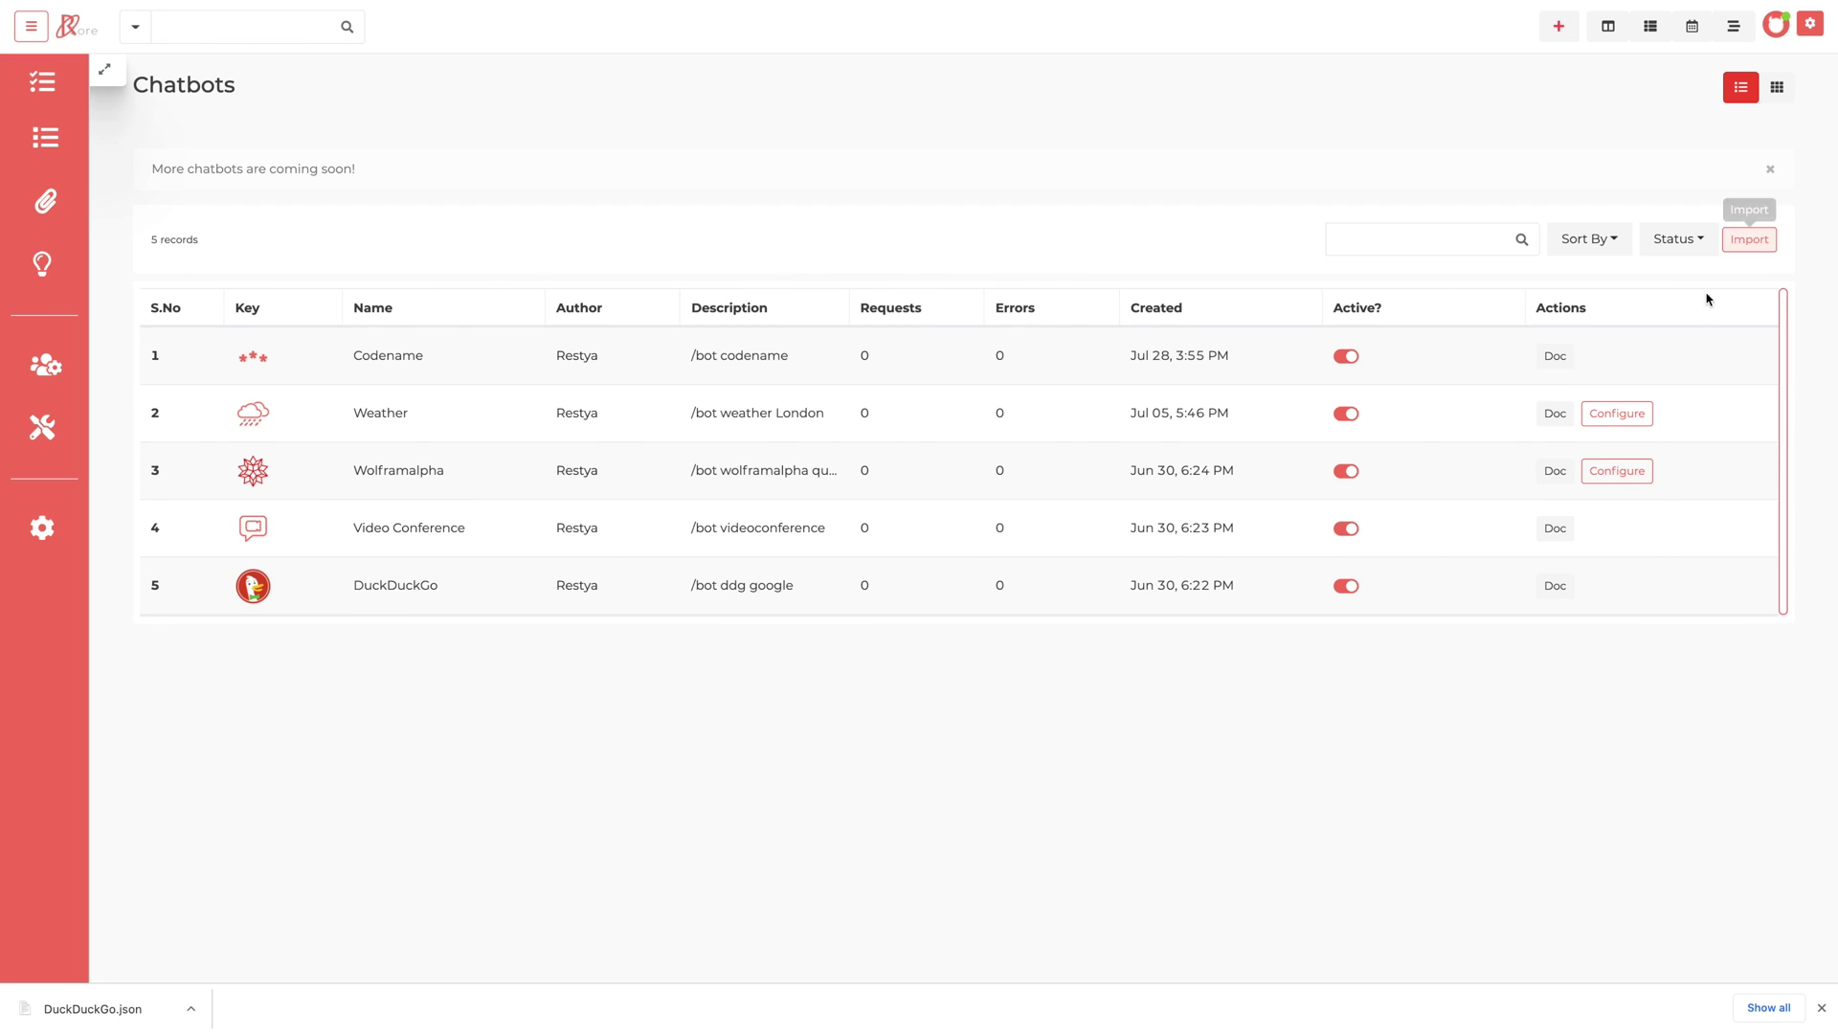